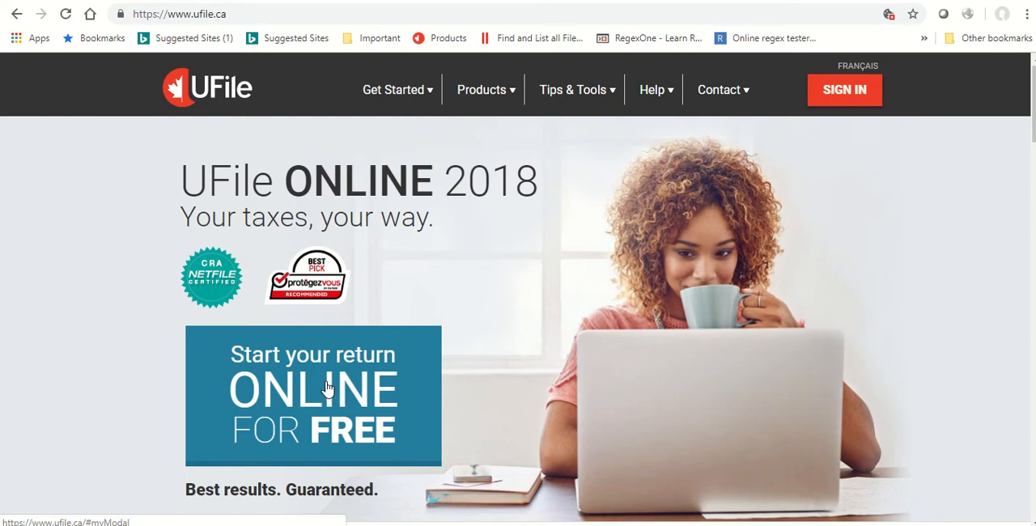
Start a free online return without an existing account and enter _345Selfemployed as the user name.
left_click(328, 388)
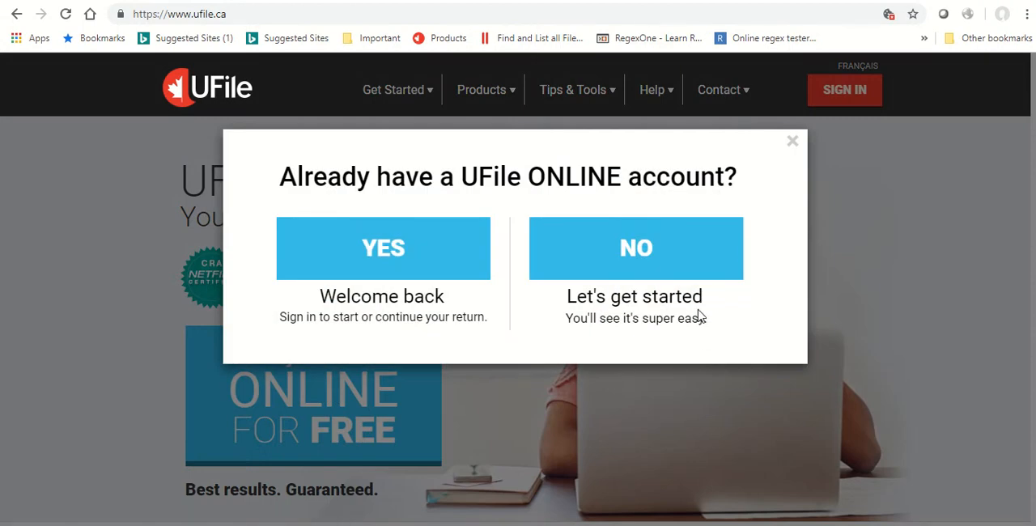
left_click(646, 265)
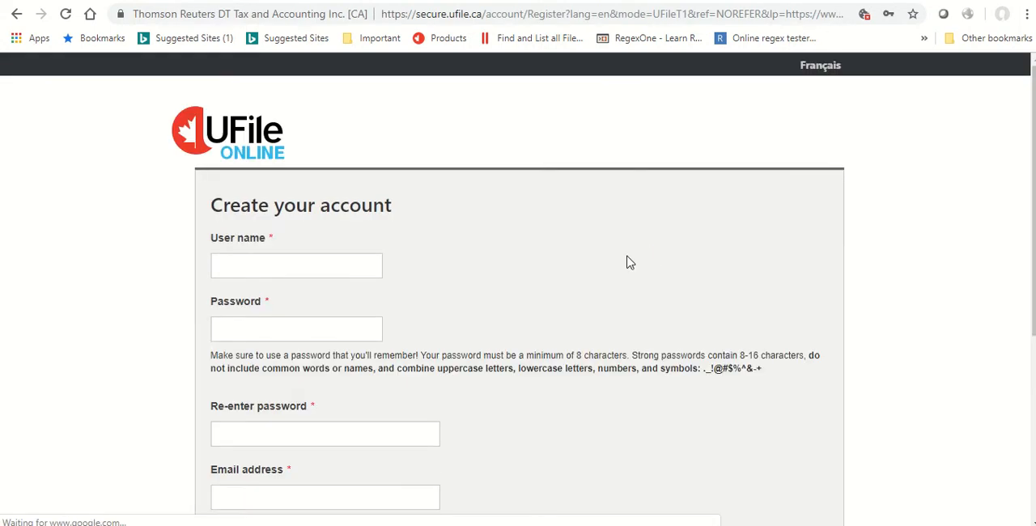
left_click(305, 264)
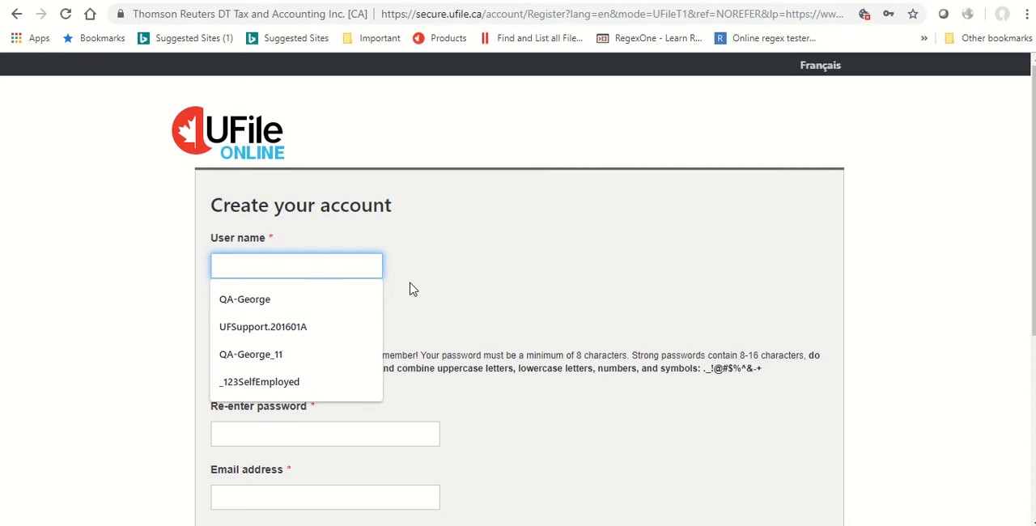
type("_")
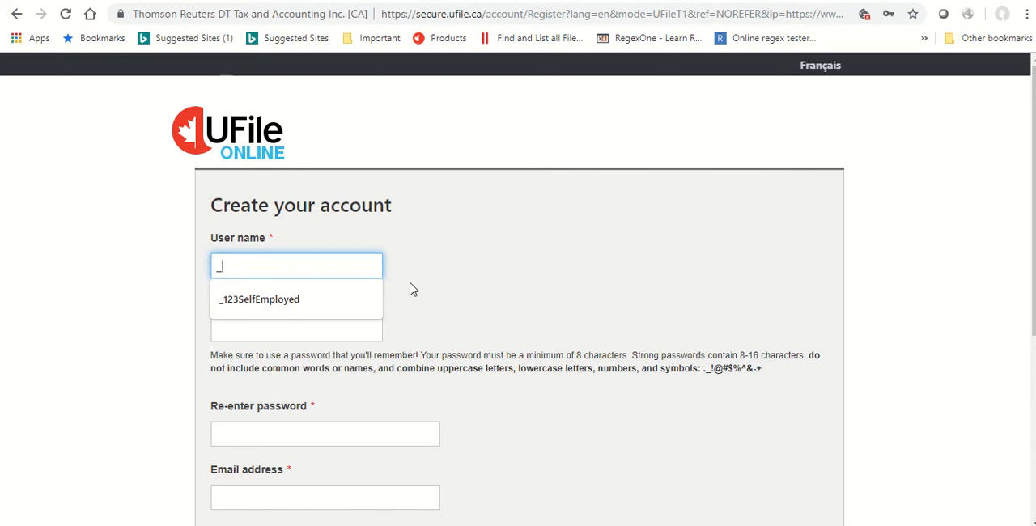
type("345")
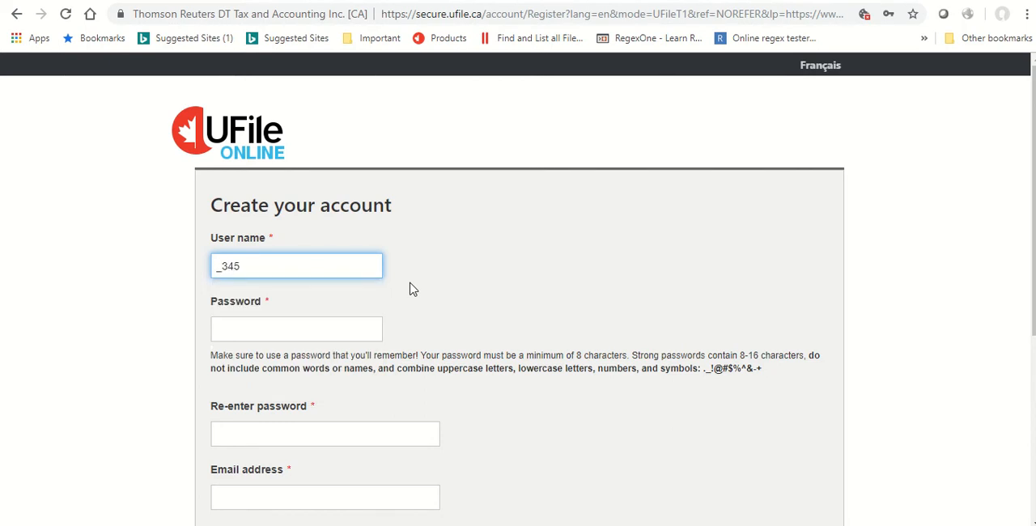
type("Selfemployed")
key("Tab")
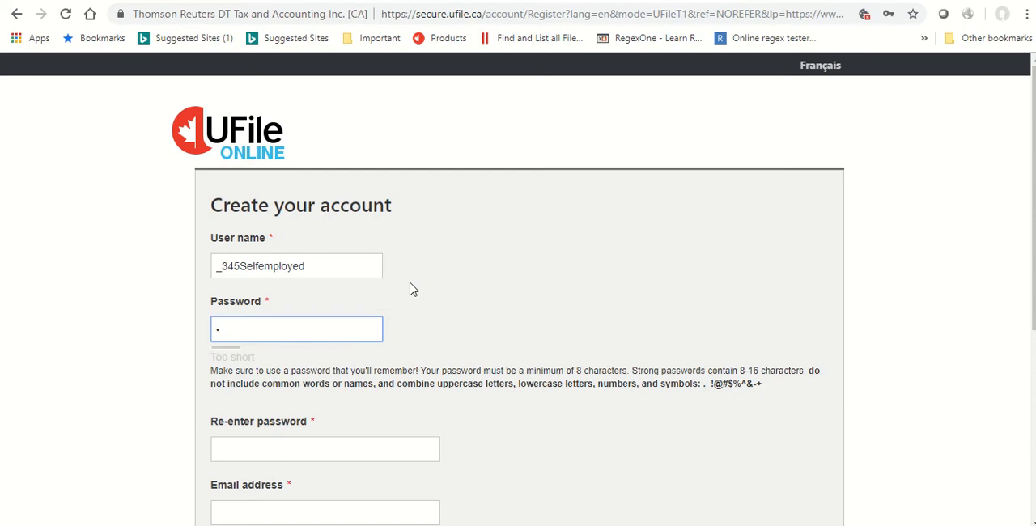
Enter the account password and repeat it in the confirmation field.
type("••••••••••")
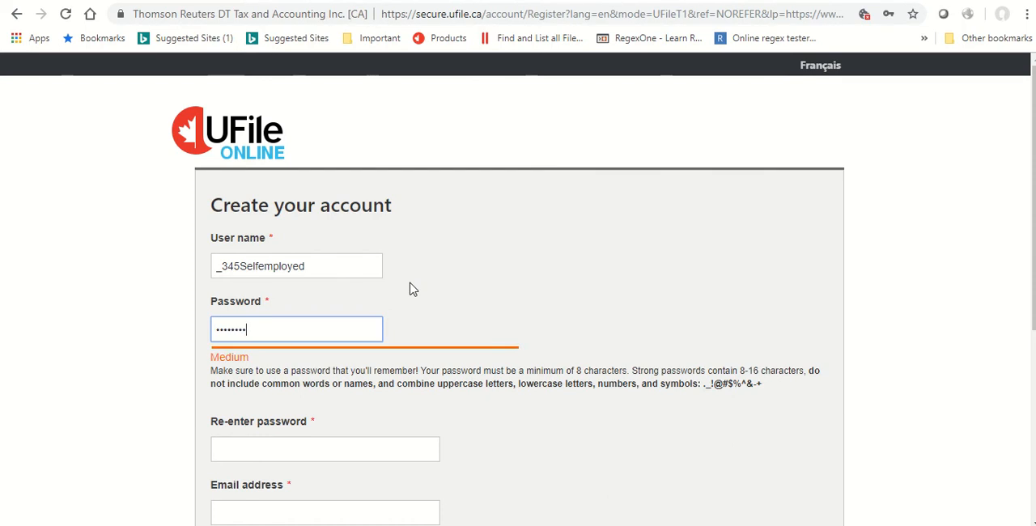
type("•••")
key("Tab")
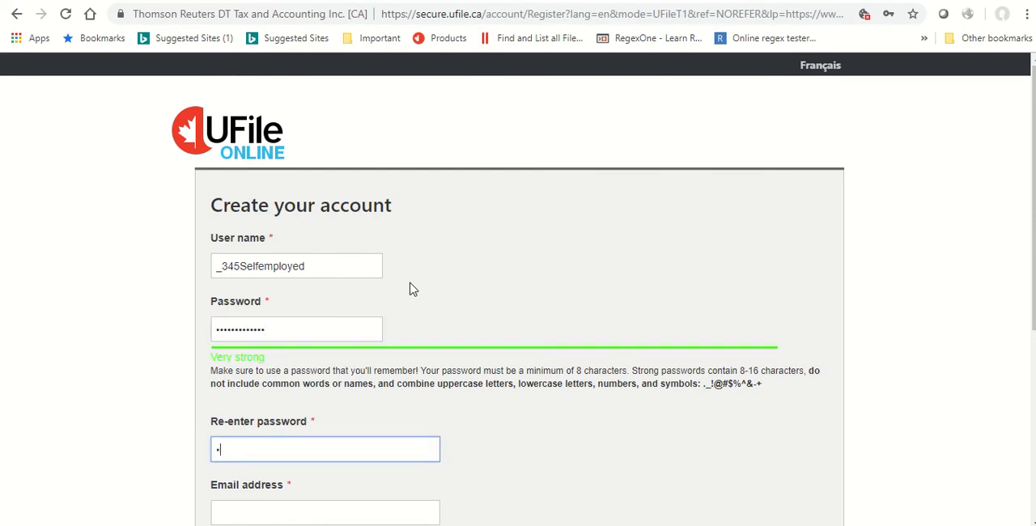
type("•••••••••••")
key("Tab")
Fill in the account's email address and repeat it in the email confirmation field.
scroll(417, 295, "down", 3)
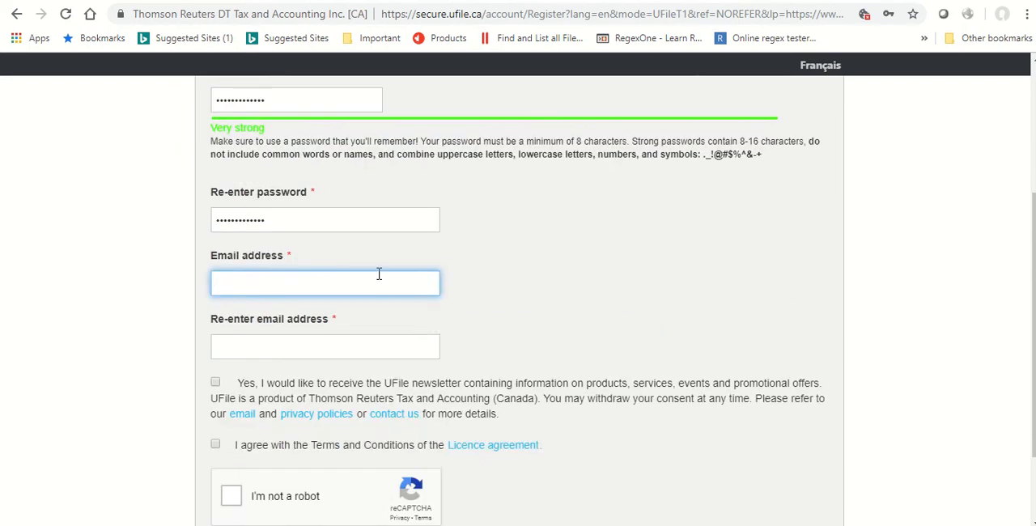
left_click(379, 287)
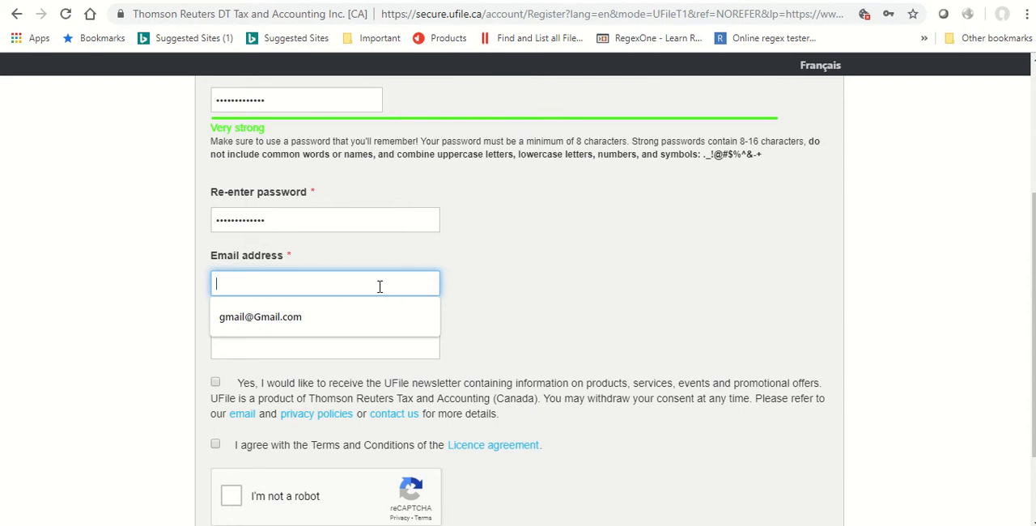
left_click(317, 328)
left_click(281, 347)
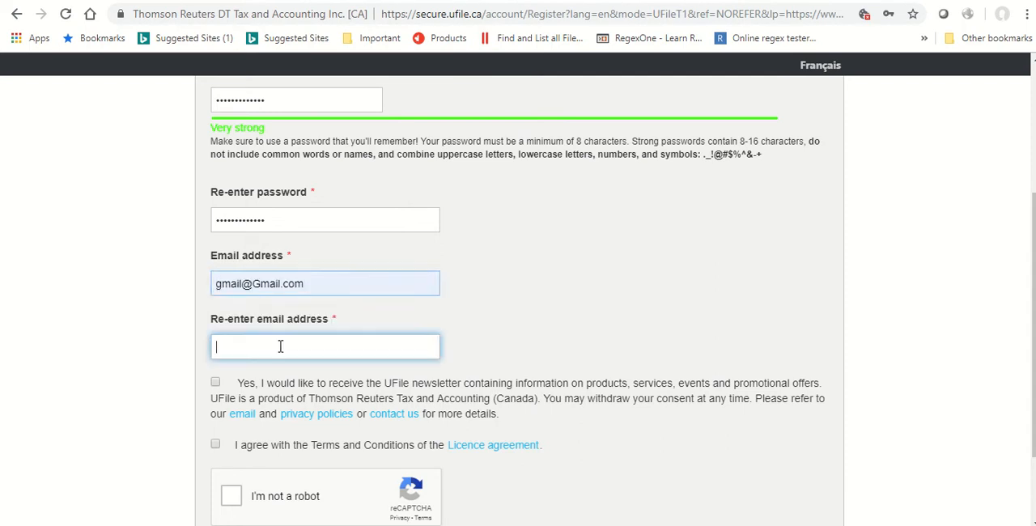
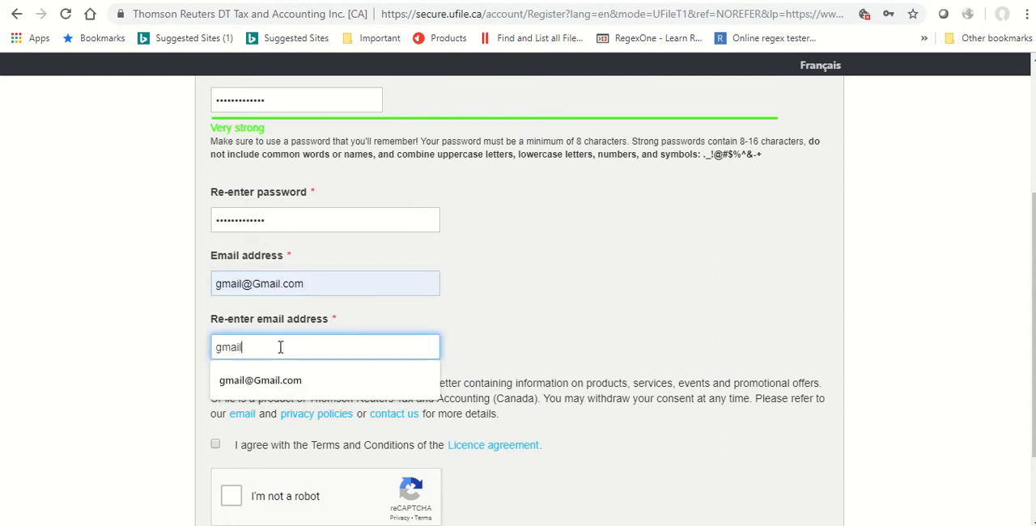
key("Tab")
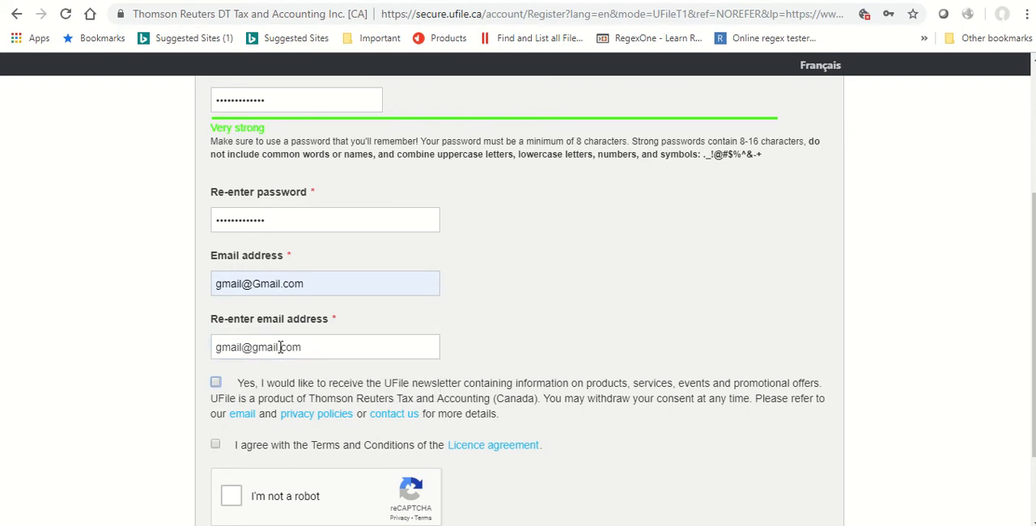
Opt in to the UFile newsletter and agree to the Terms and Conditions of the licence agreement.
scroll(300, 382, "down", 1)
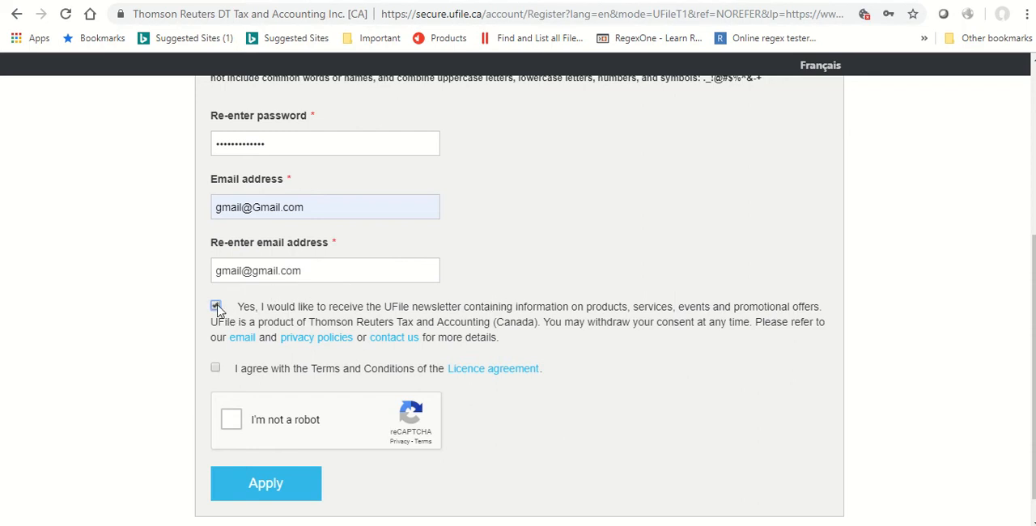
left_click(214, 371)
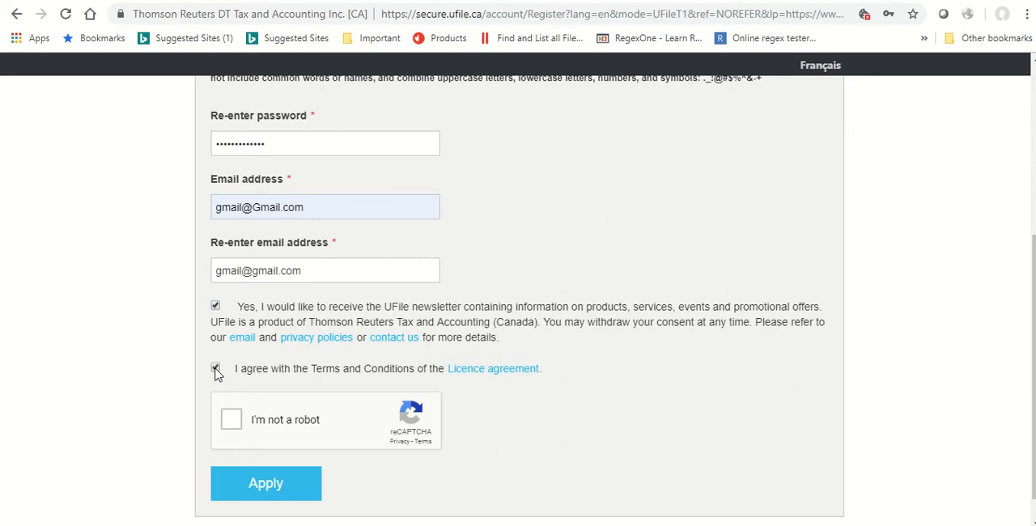
Answer the reCAPTCHA by selecting images with cars, and try to submit the account registration.
left_click(230, 421)
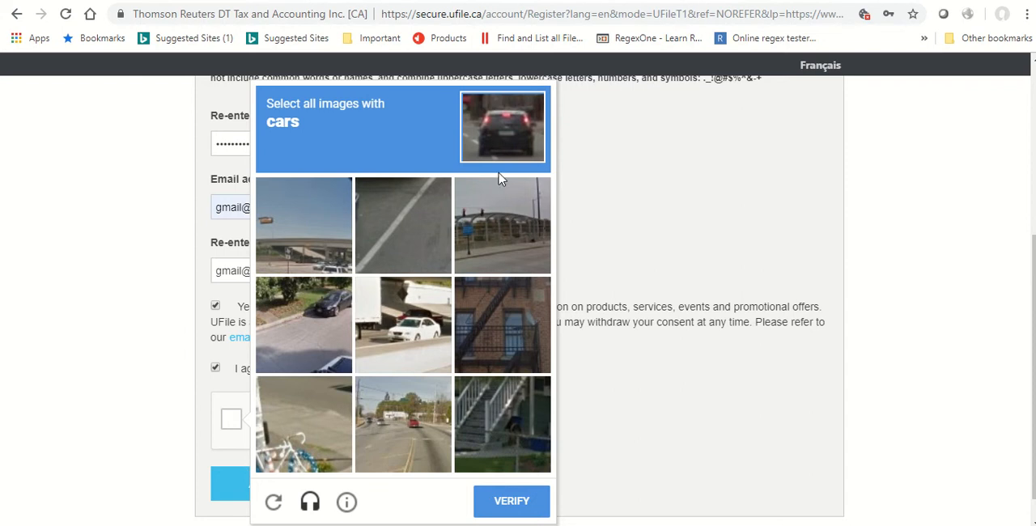
left_click(327, 258)
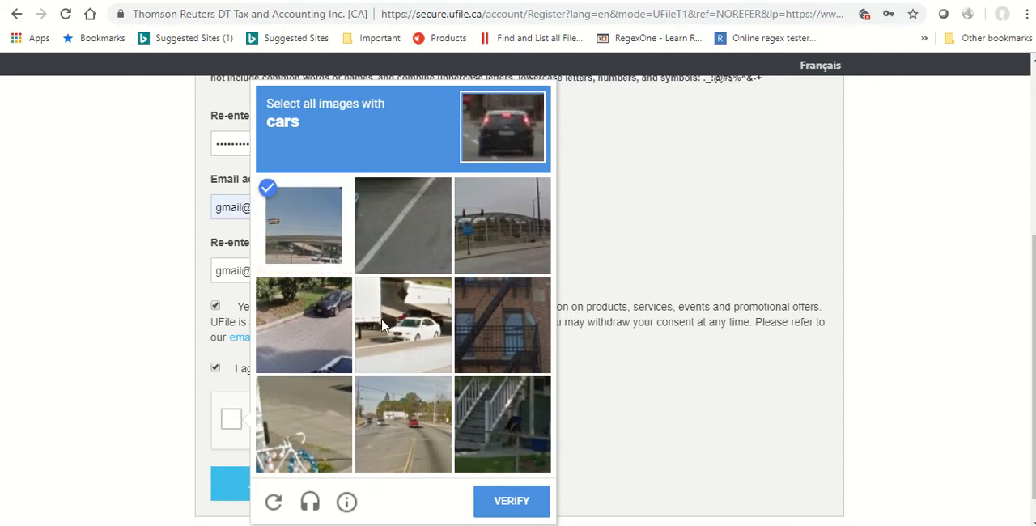
left_click(384, 325)
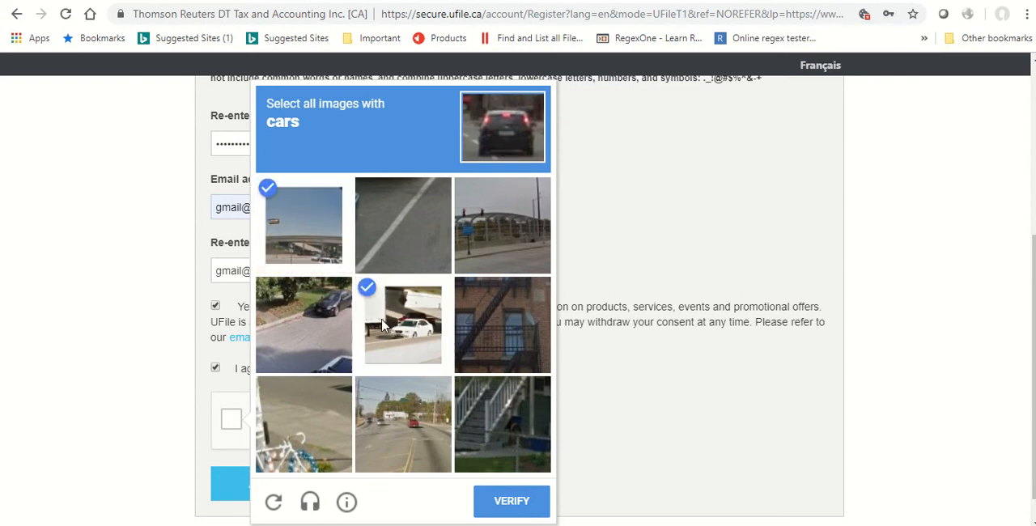
left_click(394, 441)
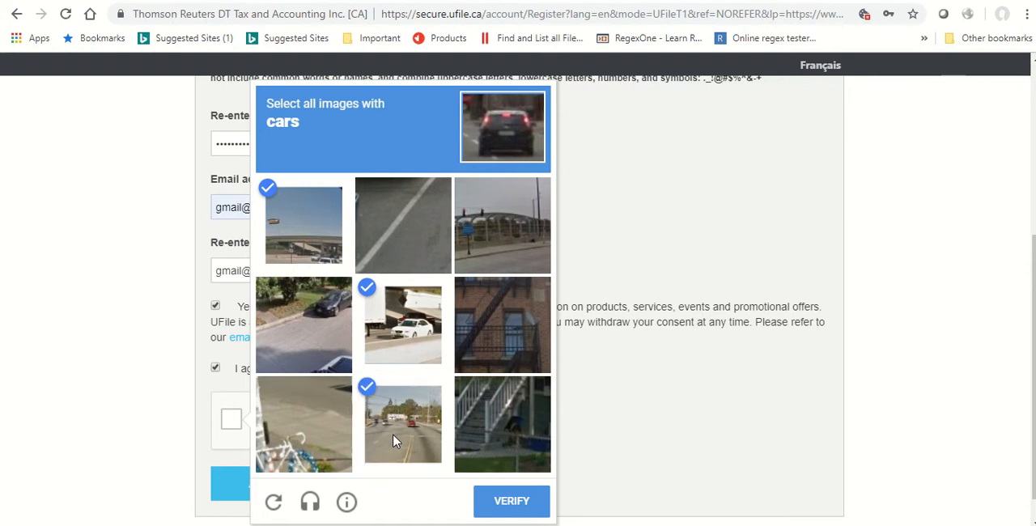
left_click(512, 502)
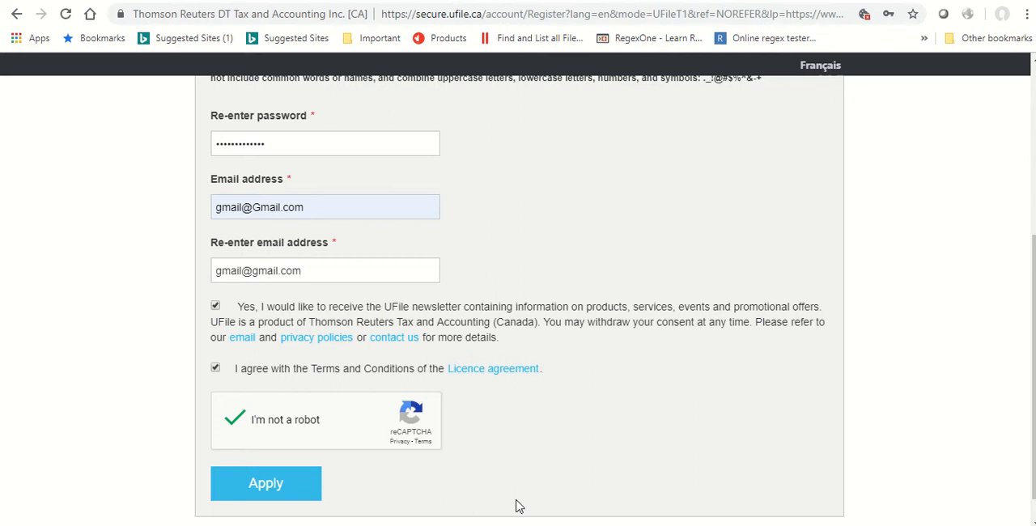
left_click(267, 492)
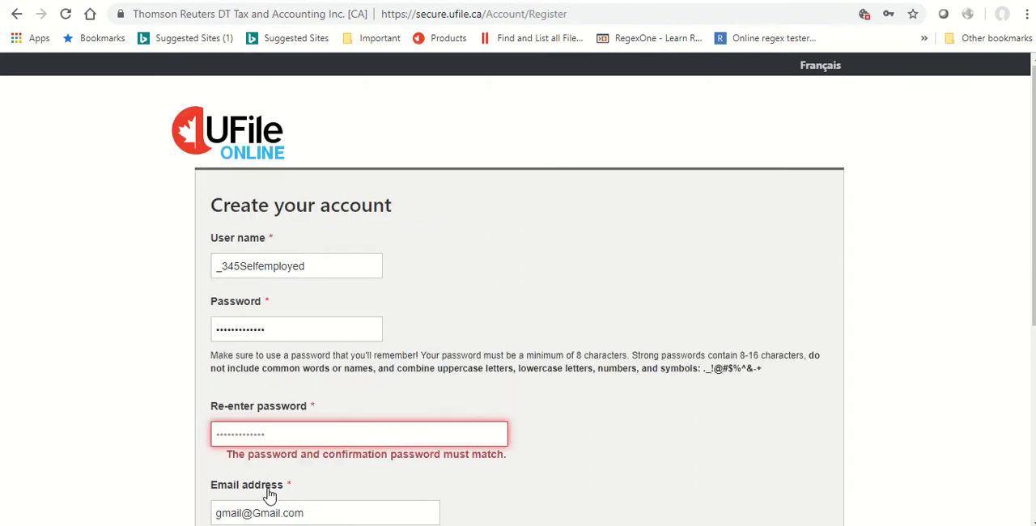
Replace the account password and its confirmation with matching entries.
scroll(285, 350, "down", 3)
left_click_drag(280, 99, 185, 112)
type("•••••••••")
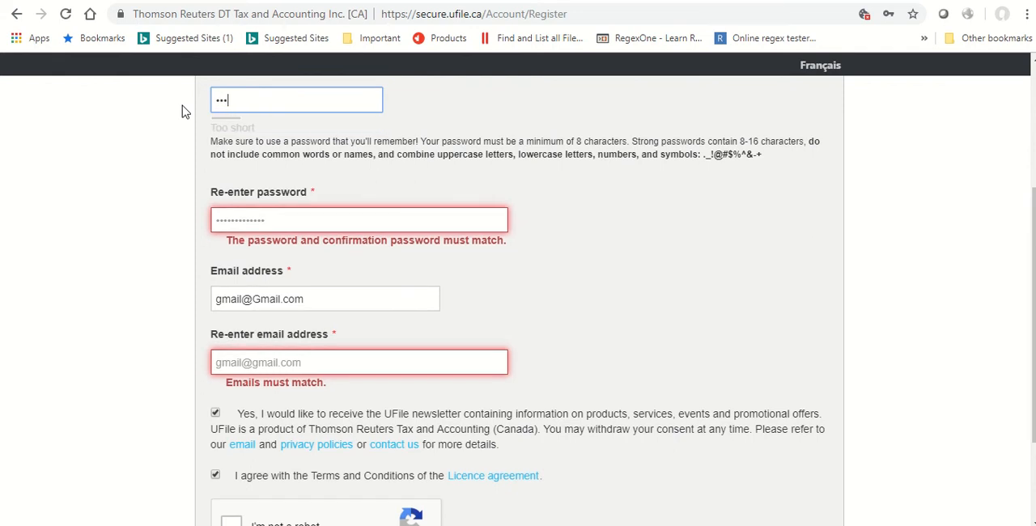
type("••••")
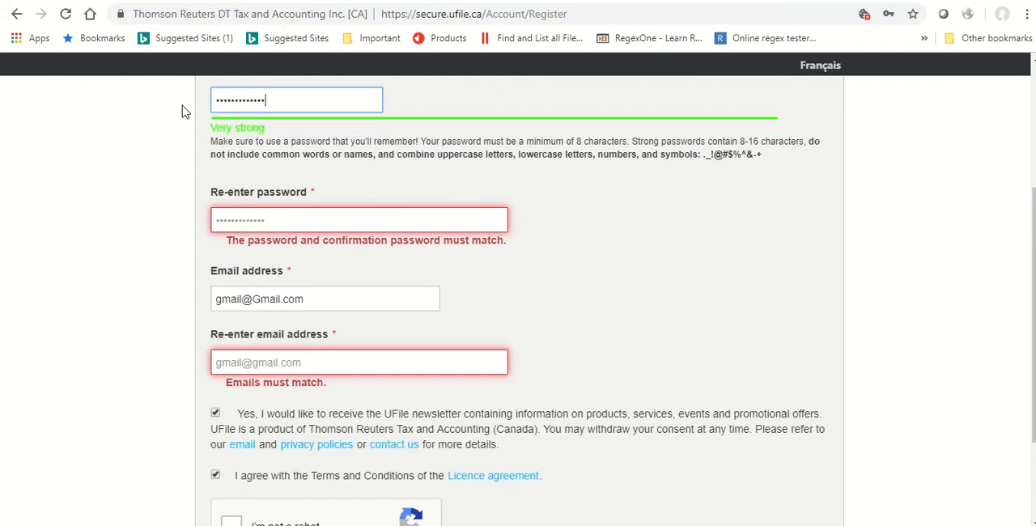
left_click_drag(293, 216, 181, 229)
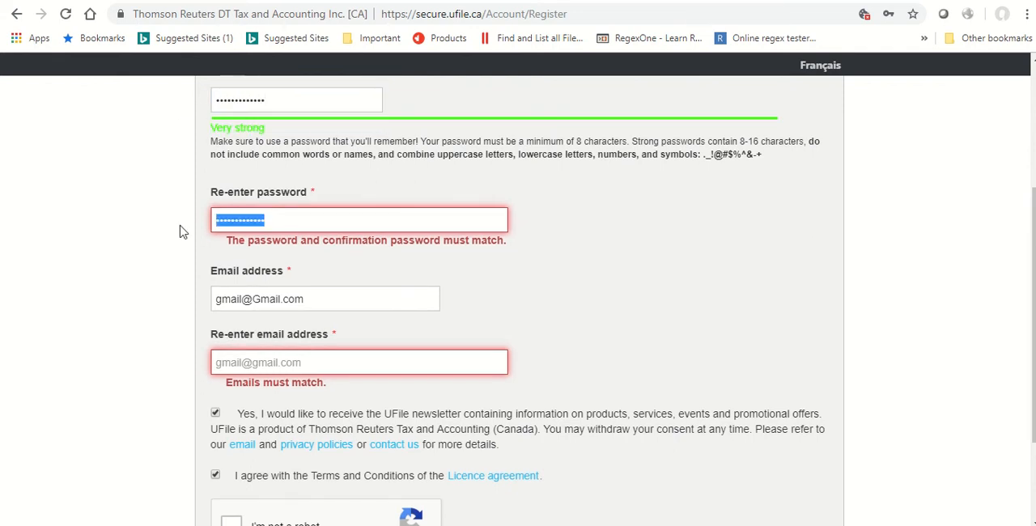
type("••••••••••••")
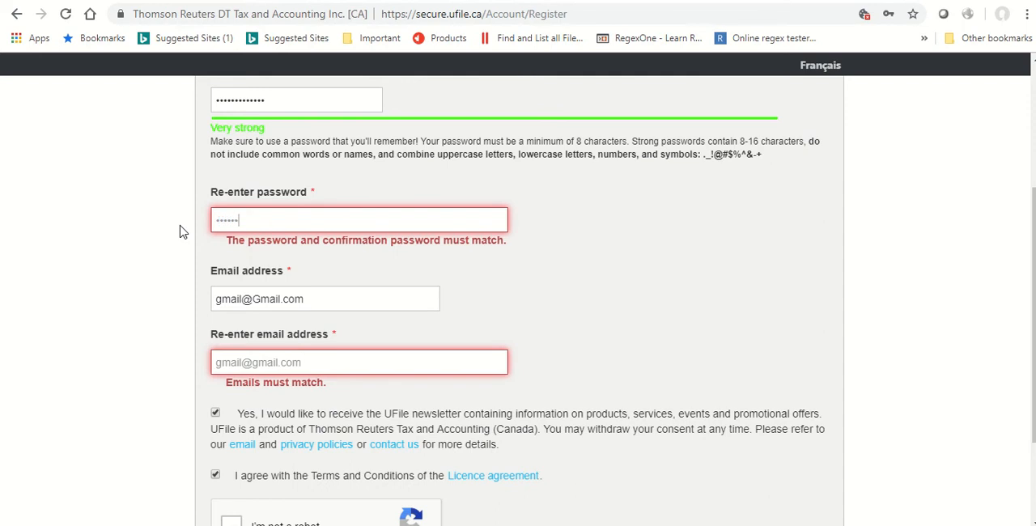
type("•")
key("Tab")
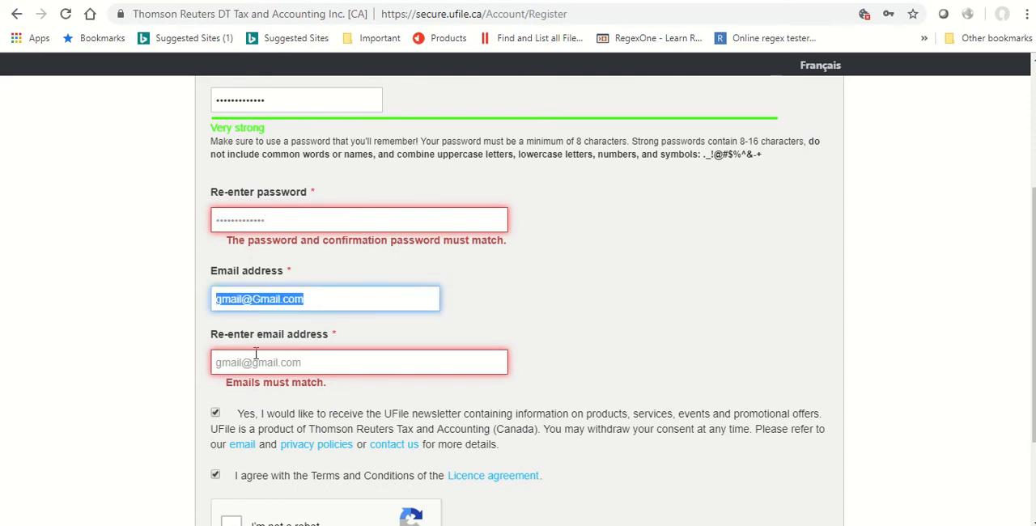
Start the reCAPTCHA check again and answer the traffic lights challenge.
scroll(257, 358, "down", 2)
left_click(243, 382)
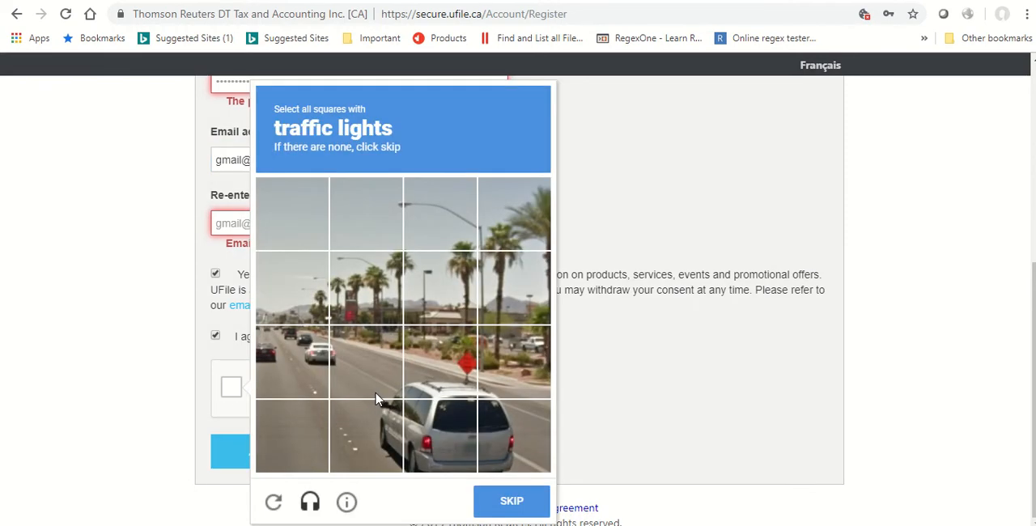
left_click(308, 302)
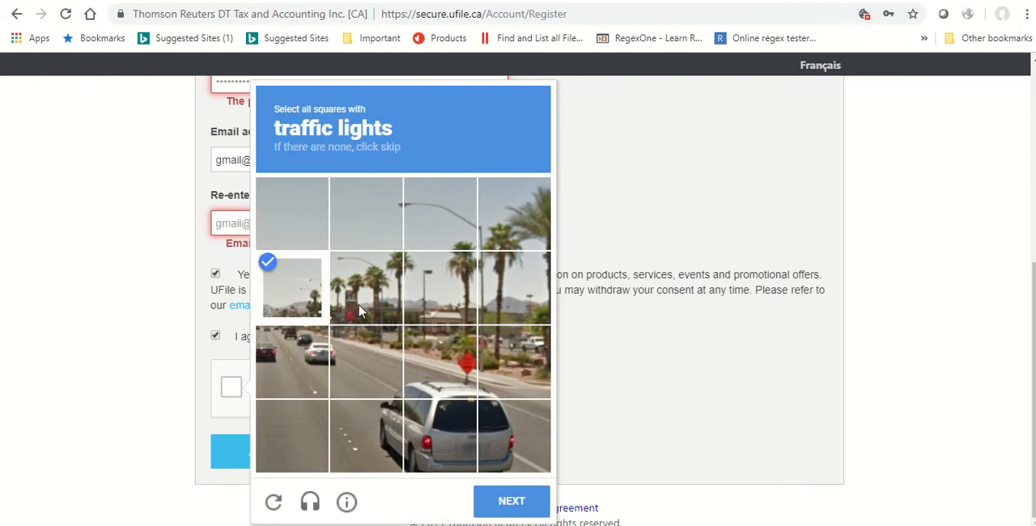
left_click(512, 501)
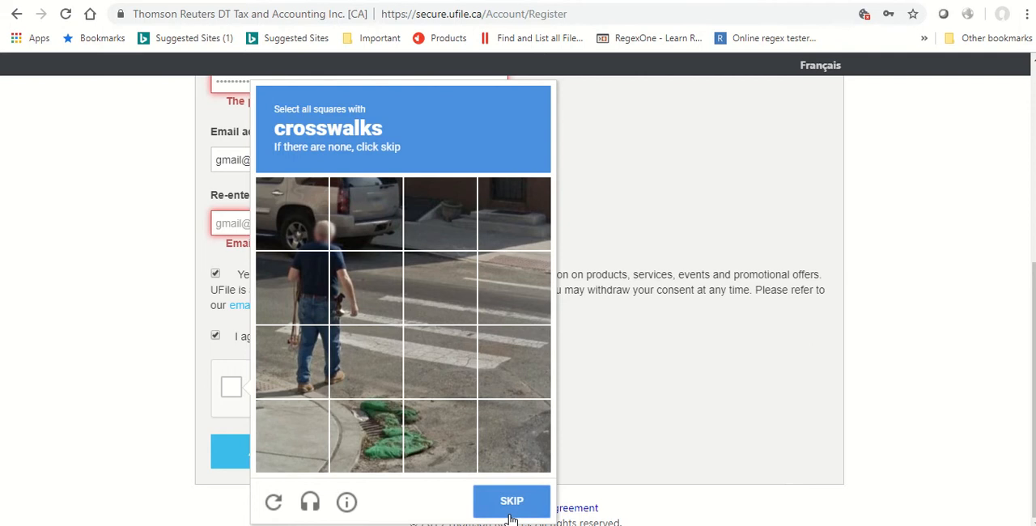
Select the squares with crosswalks, verify the reCAPTCHA answer, and try to submit the registration again.
left_click(381, 374)
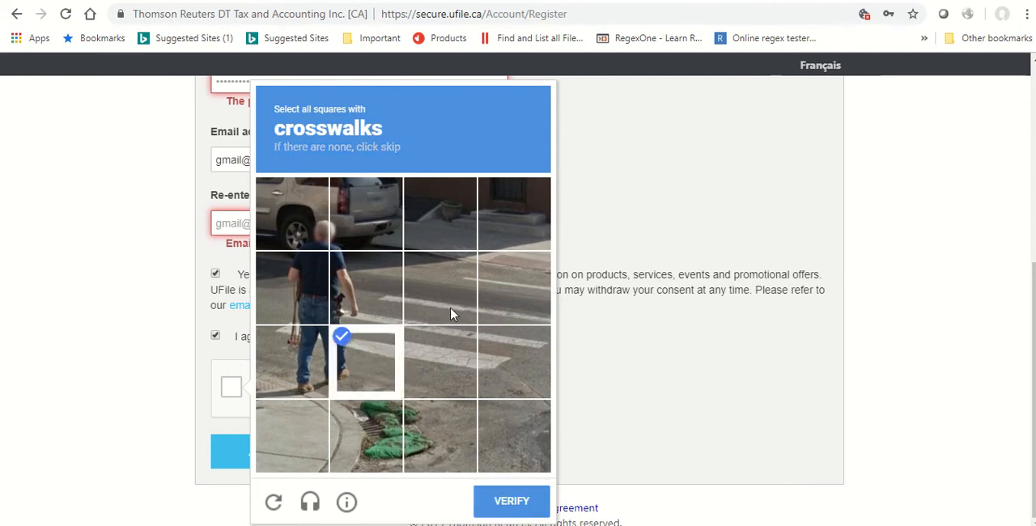
left_click(443, 360)
left_click(367, 303)
left_click(447, 304)
left_click(513, 352)
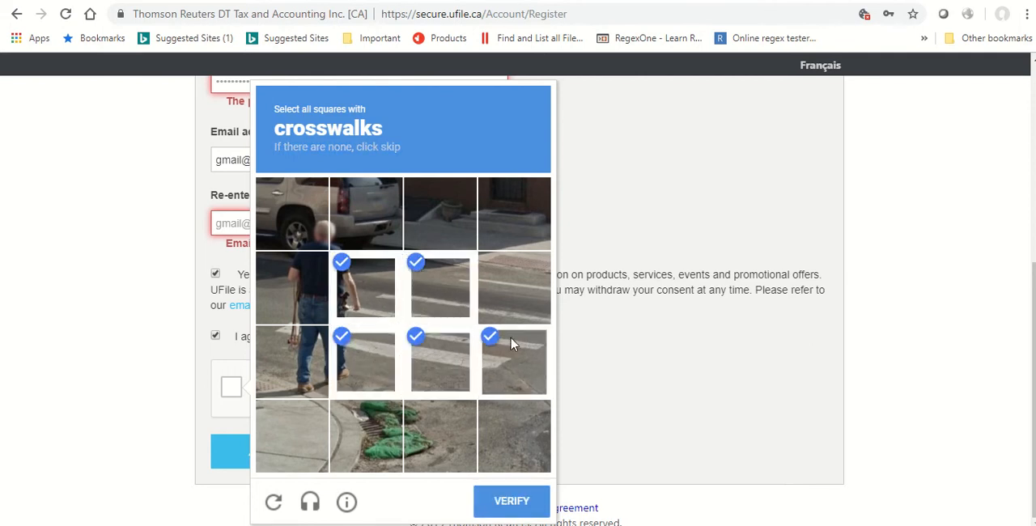
left_click(518, 304)
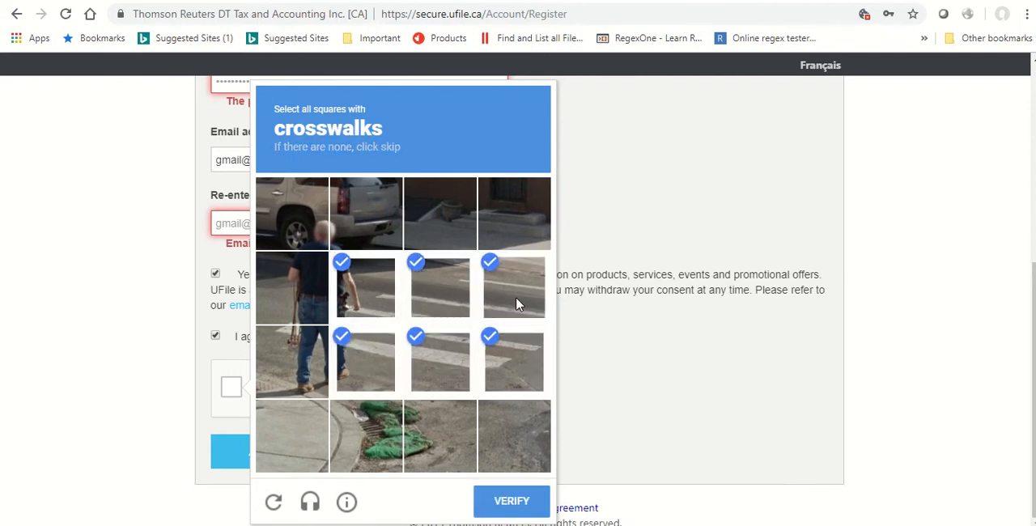
left_click(502, 503)
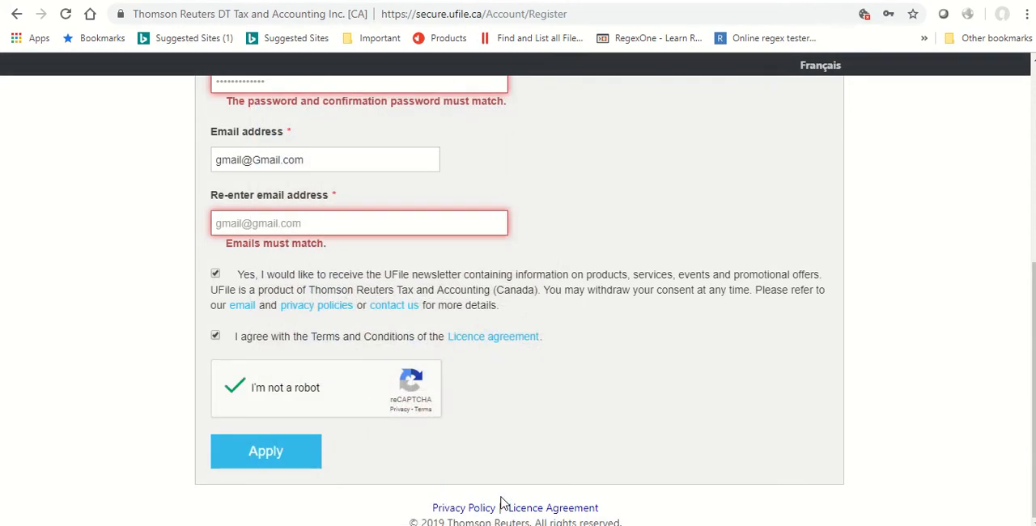
left_click(240, 456)
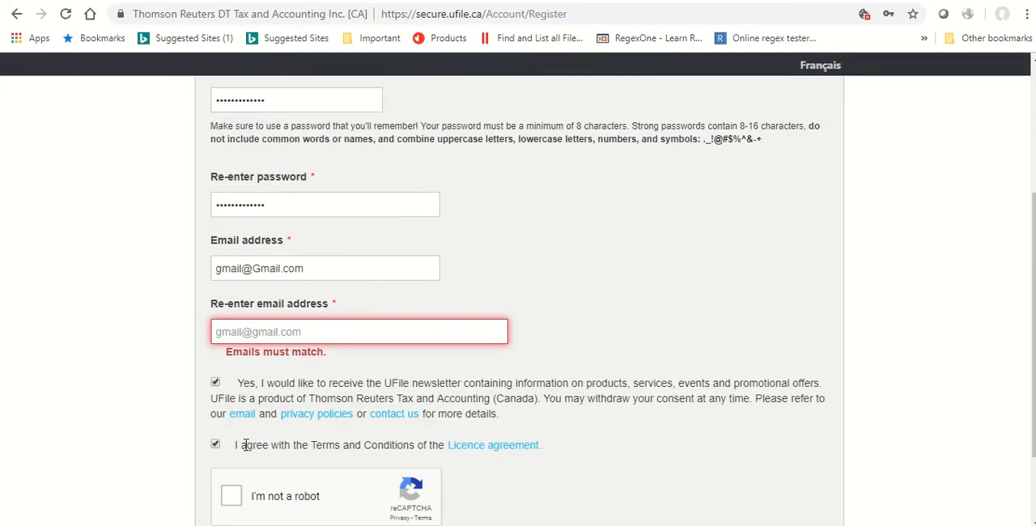
Replace the re-entered email address so it matches the email address given above it.
triple_click(363, 330)
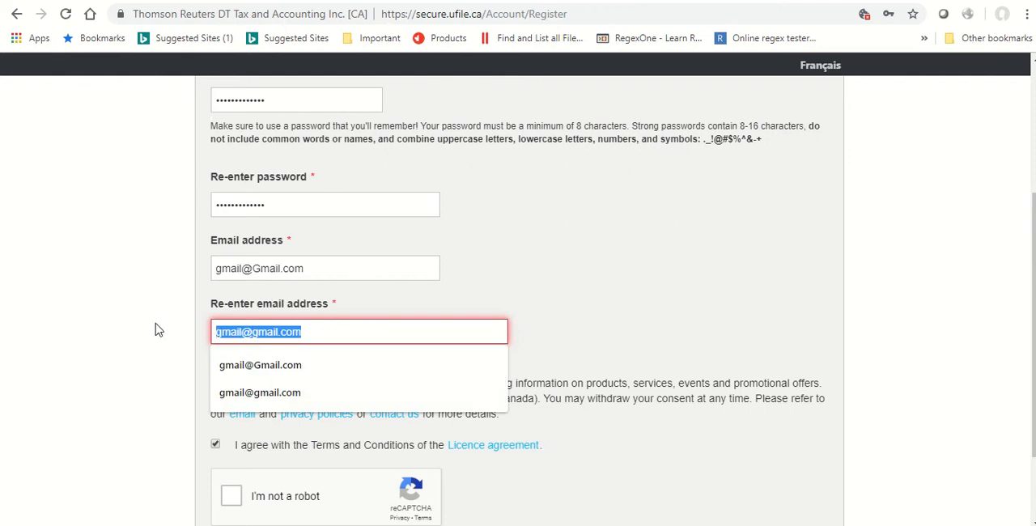
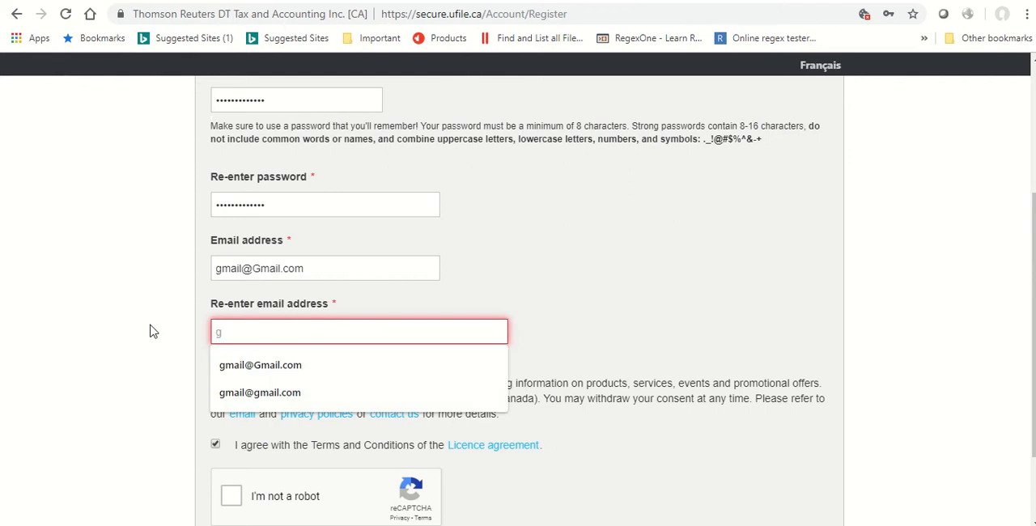
left_click(225, 365)
Start the reCAPTCHA check and select the three squares containing the traffic light, continuing to the following image.
scroll(230, 366, "down", 1)
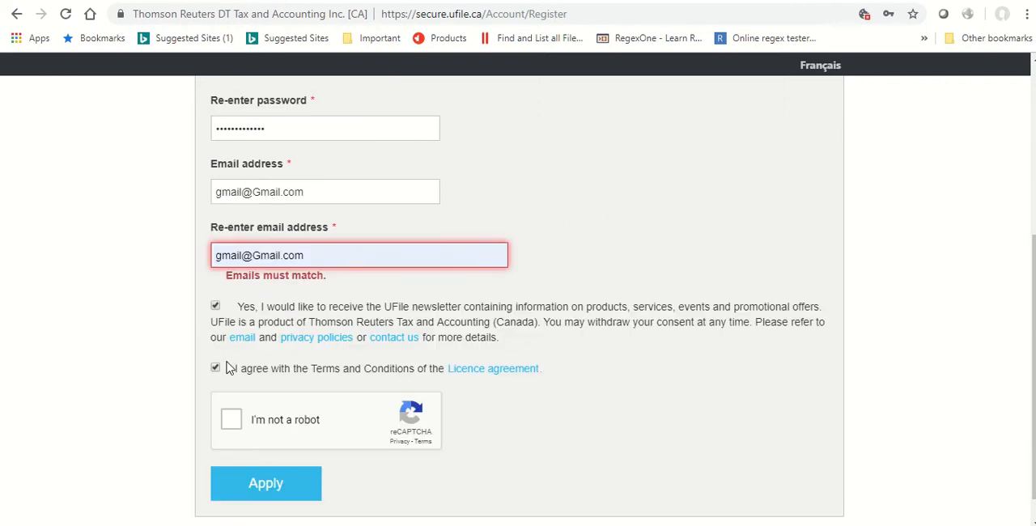
left_click(232, 419)
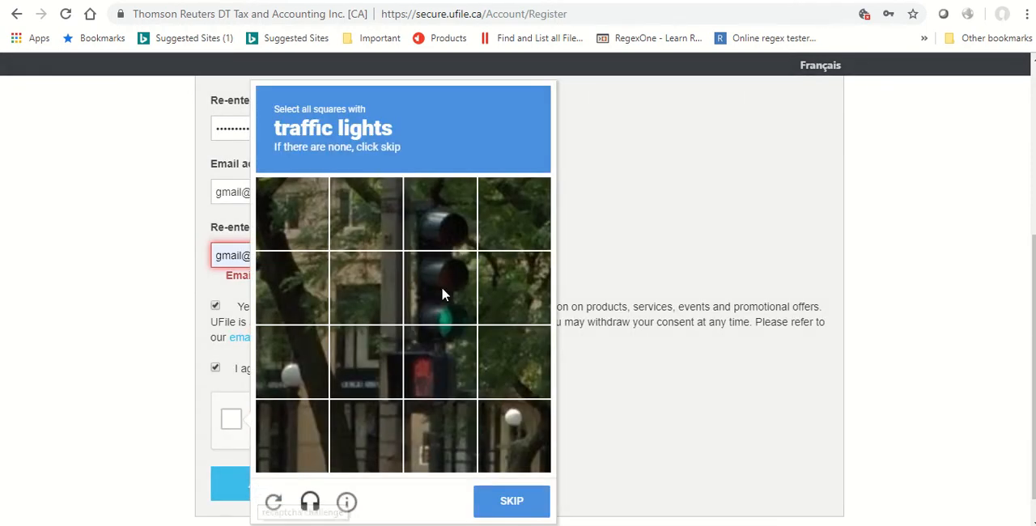
left_click(468, 230)
left_click(451, 288)
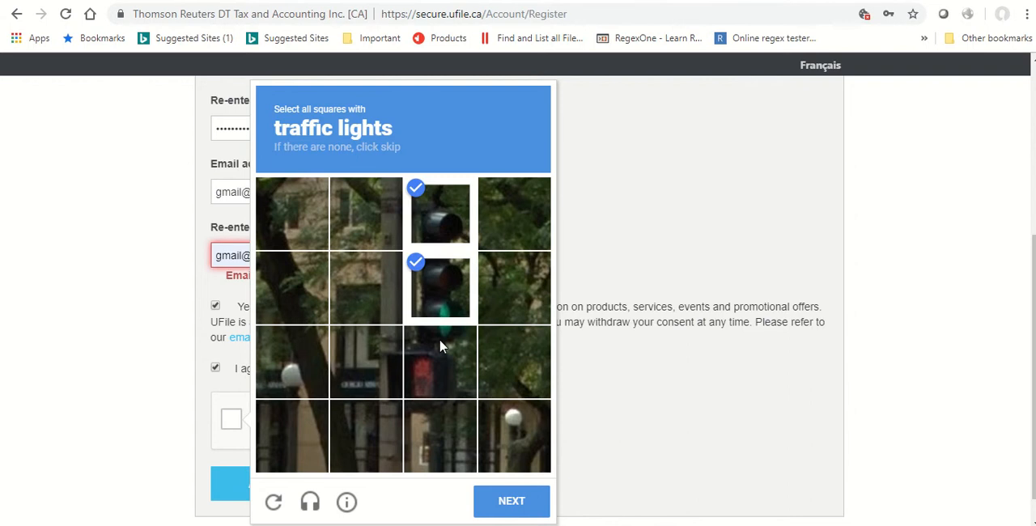
left_click(441, 356)
left_click(450, 299)
left_click(449, 301)
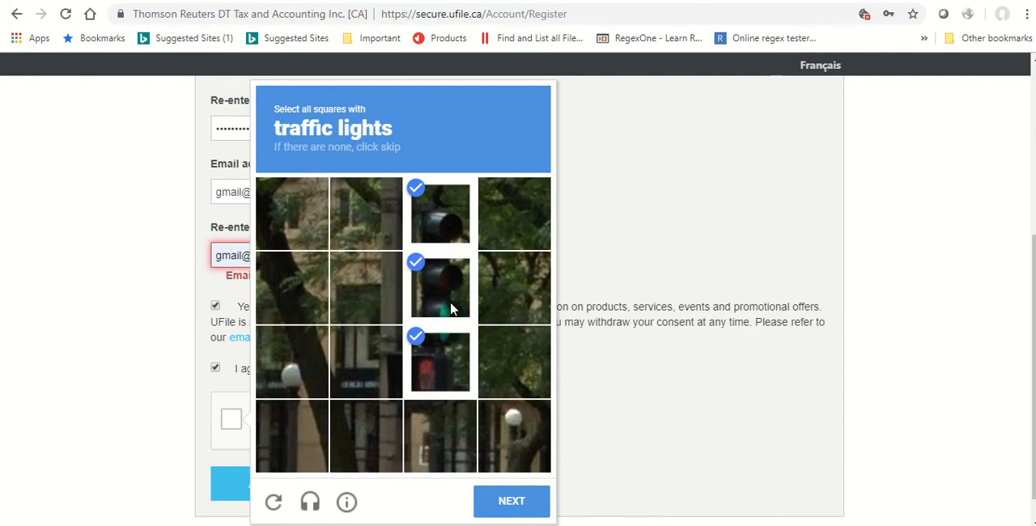
scroll(455, 318, "down", 1)
left_click(505, 502)
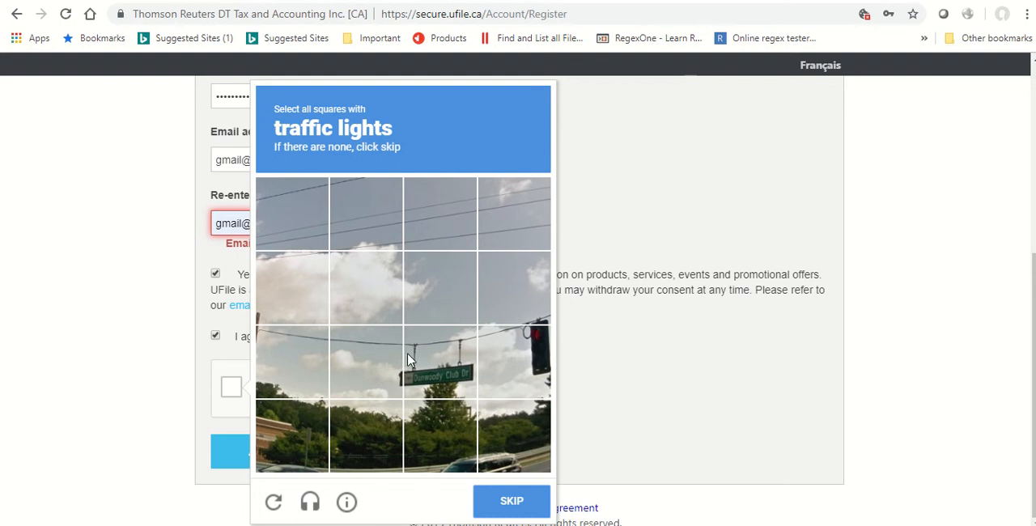
Select the square with the traffic light beside the street sign, verify the answer, and submit the account registration.
left_click(534, 367)
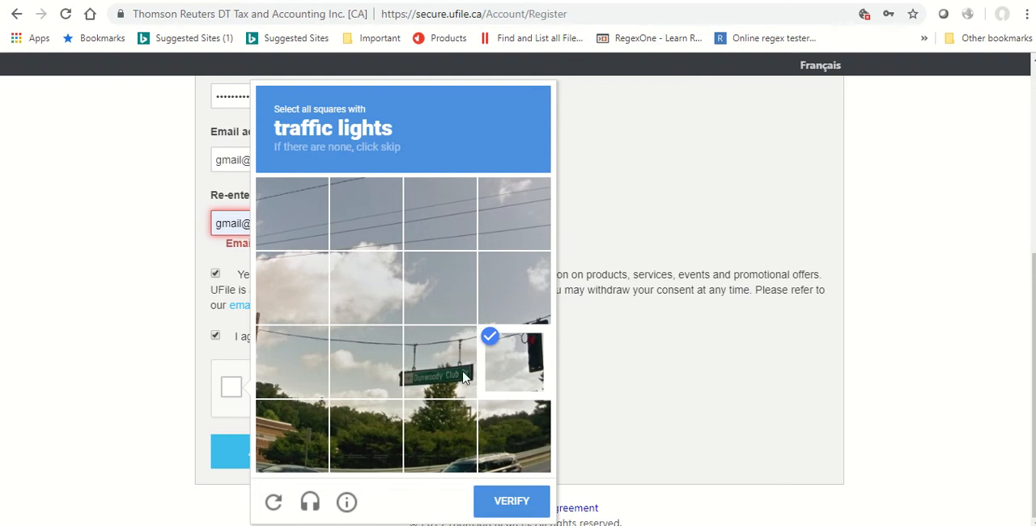
left_click(520, 503)
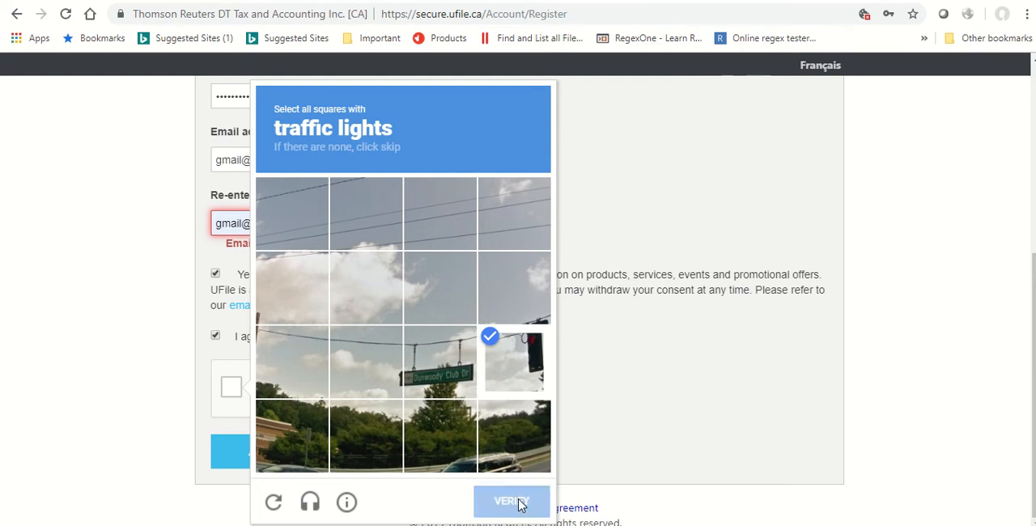
left_click(273, 472)
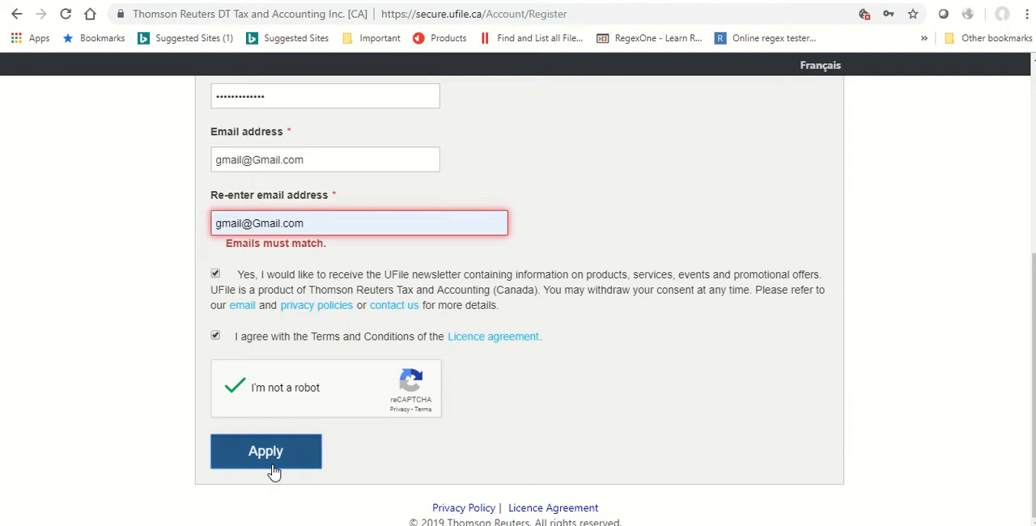
Choose the childhood best friend security question, enter its answer, and submit the password reset settings.
scroll(275, 472, "down", 2)
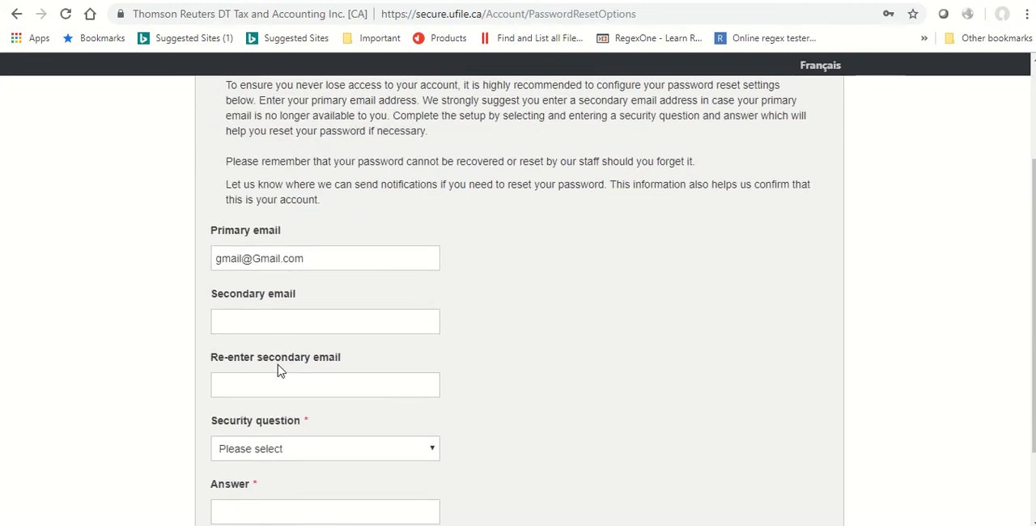
scroll(305, 313, "down", 1)
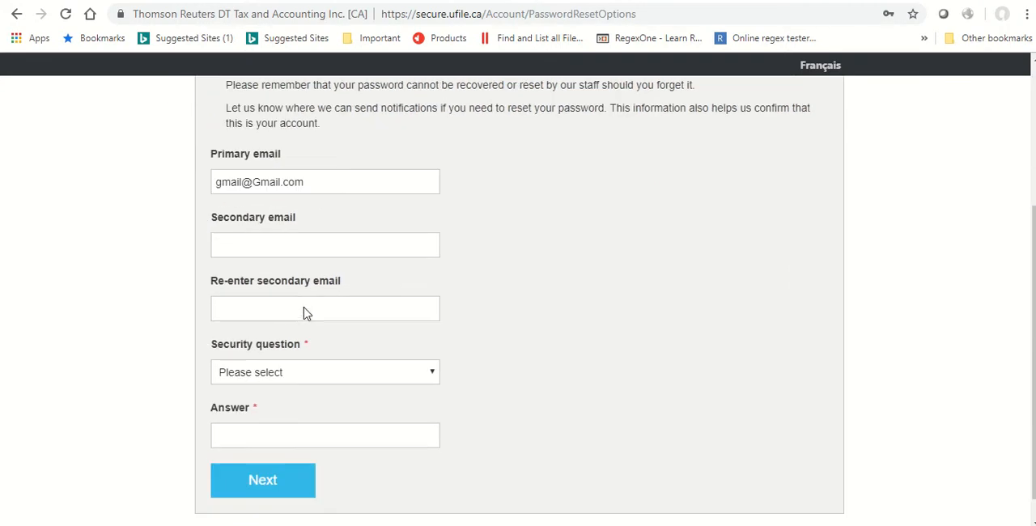
scroll(304, 310, "down", 1)
left_click(423, 349)
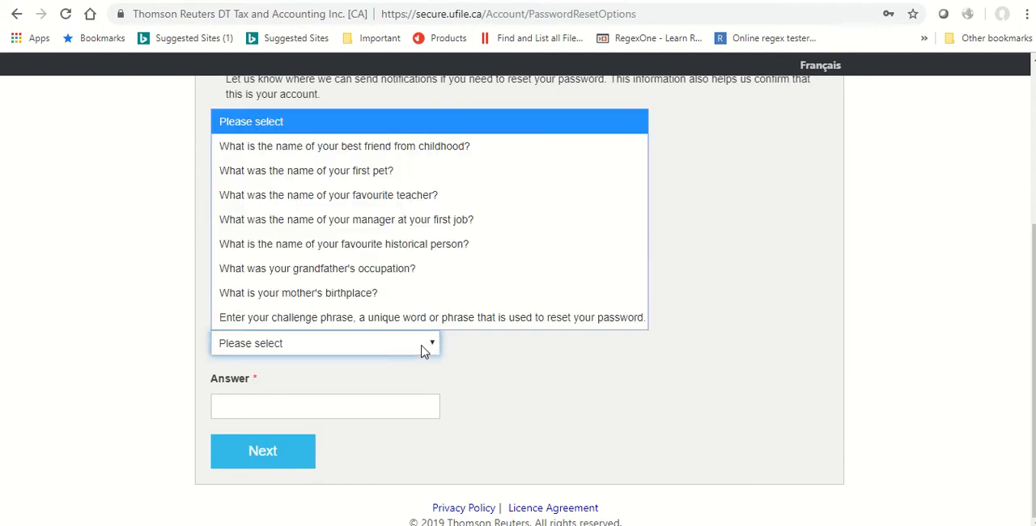
left_click(267, 145)
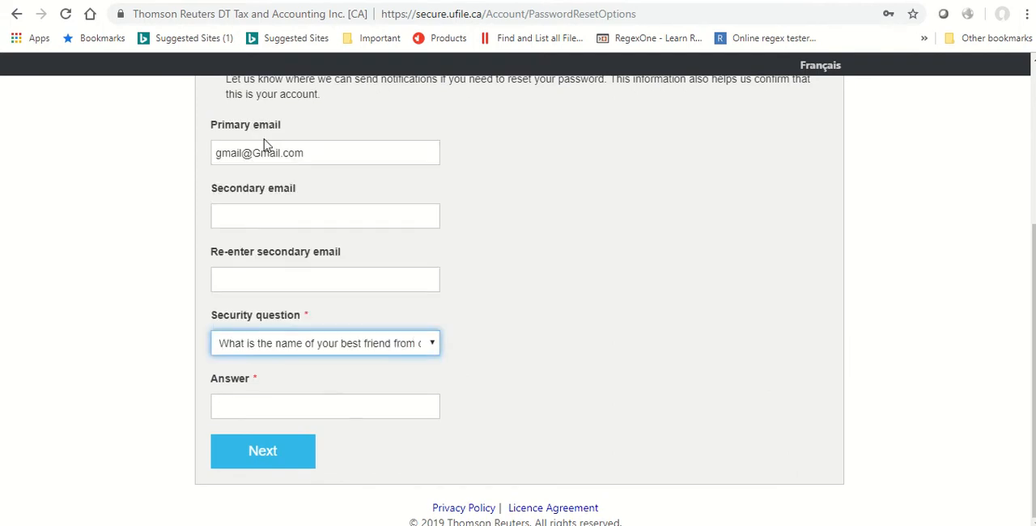
left_click(308, 409)
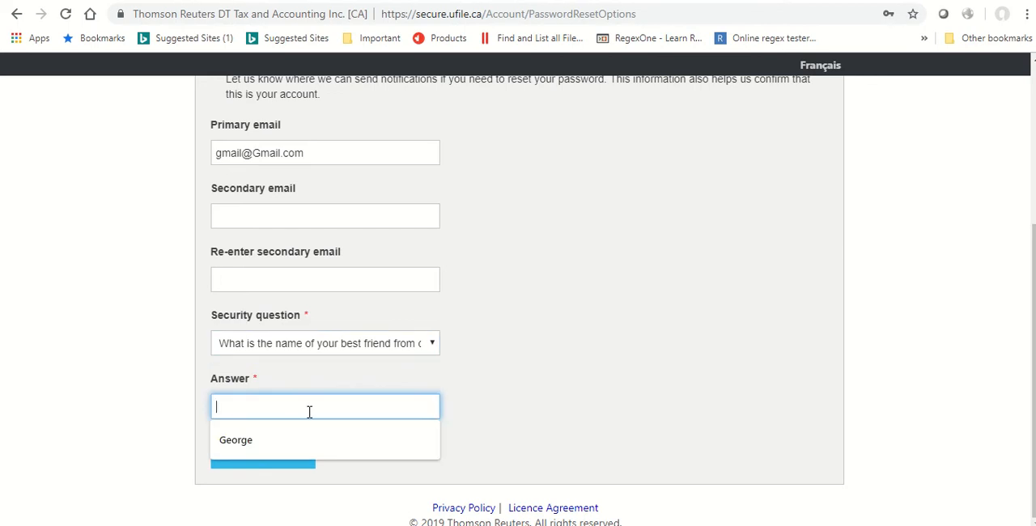
left_click(235, 440)
left_click(246, 449)
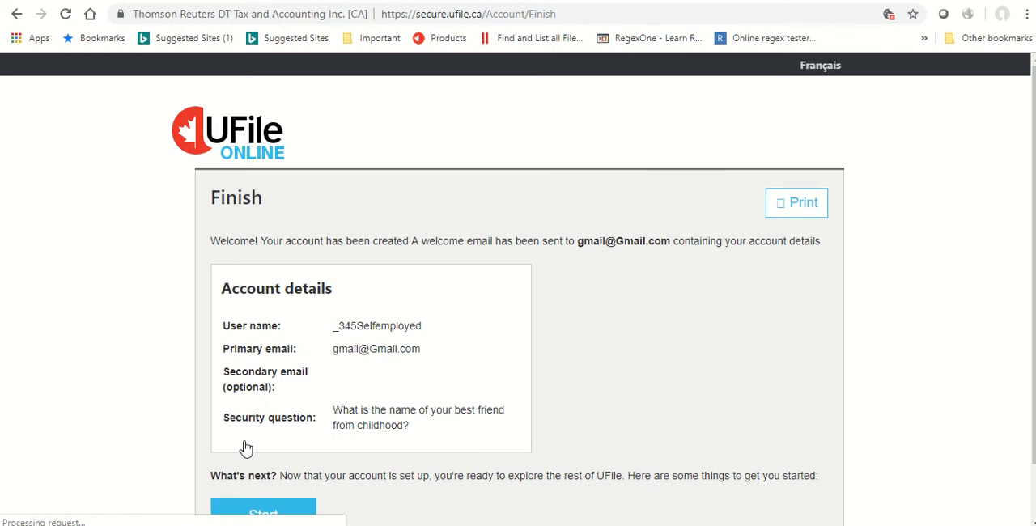
Continue from the account summary to the file list and create a new tax file for 2018.
scroll(251, 437, "down", 1)
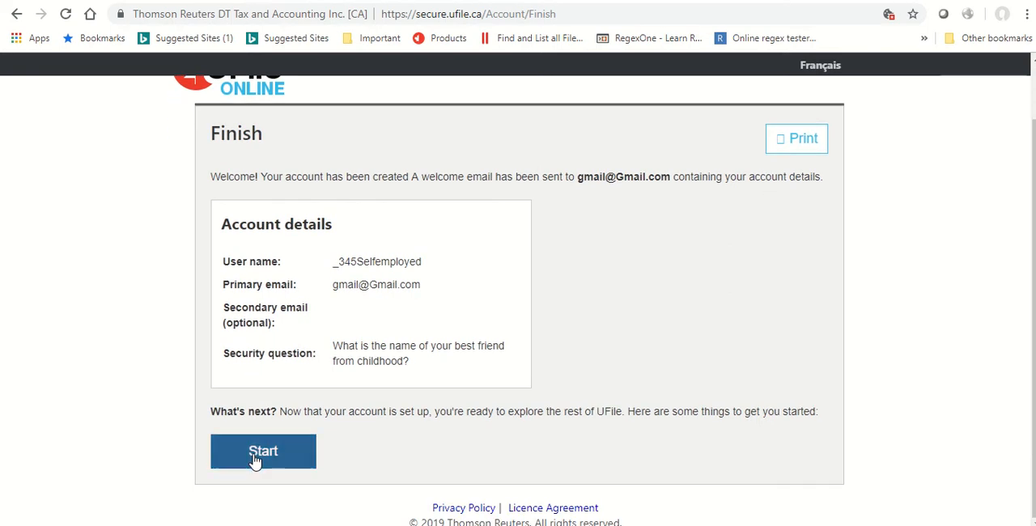
left_click(255, 459)
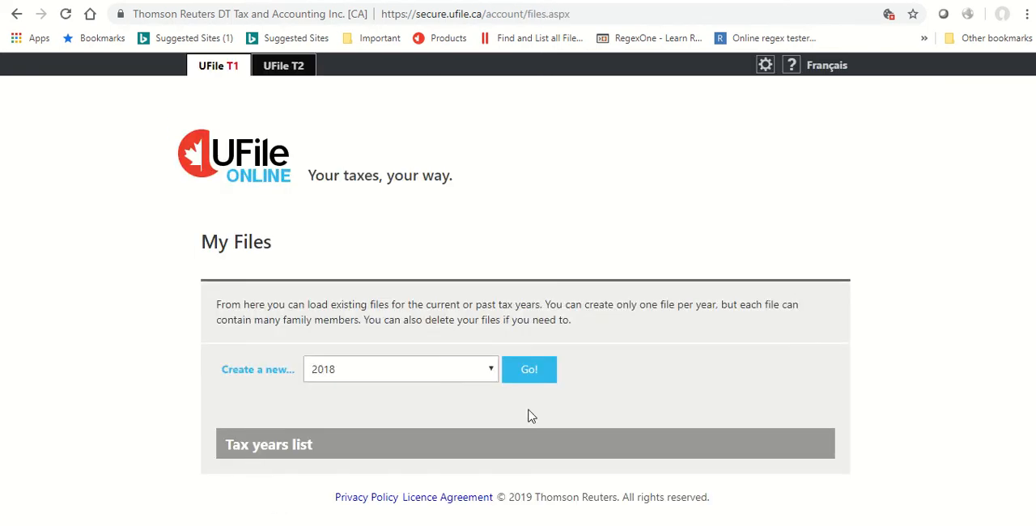
left_click(491, 375)
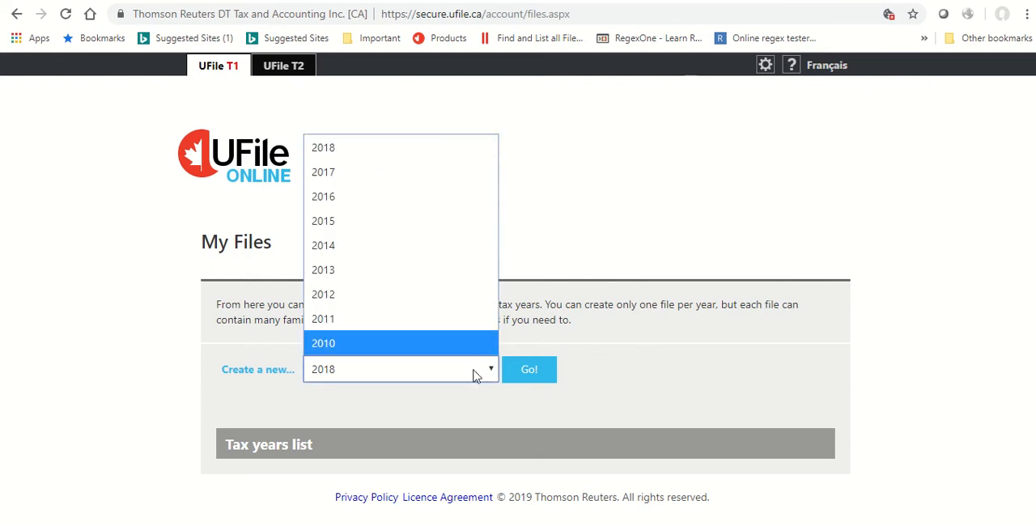
left_click(384, 151)
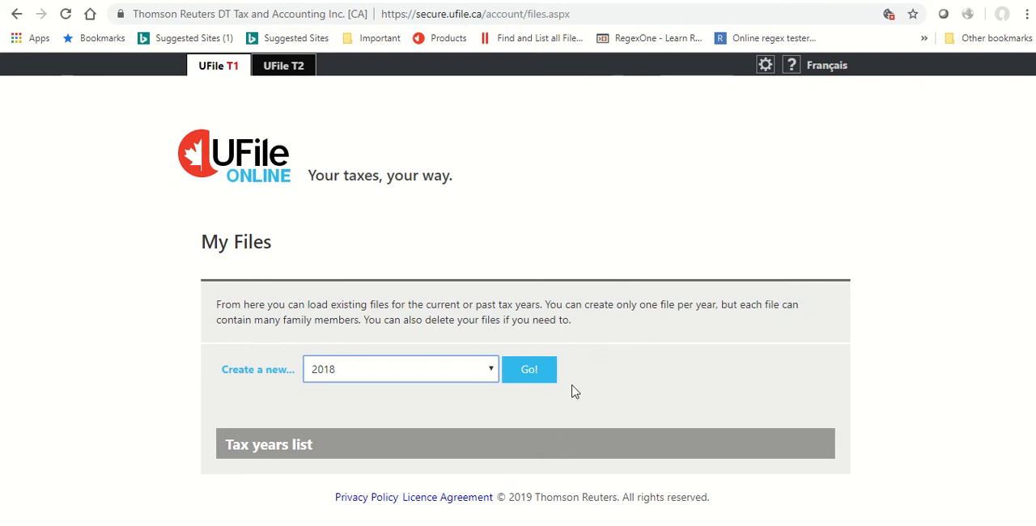
left_click(541, 375)
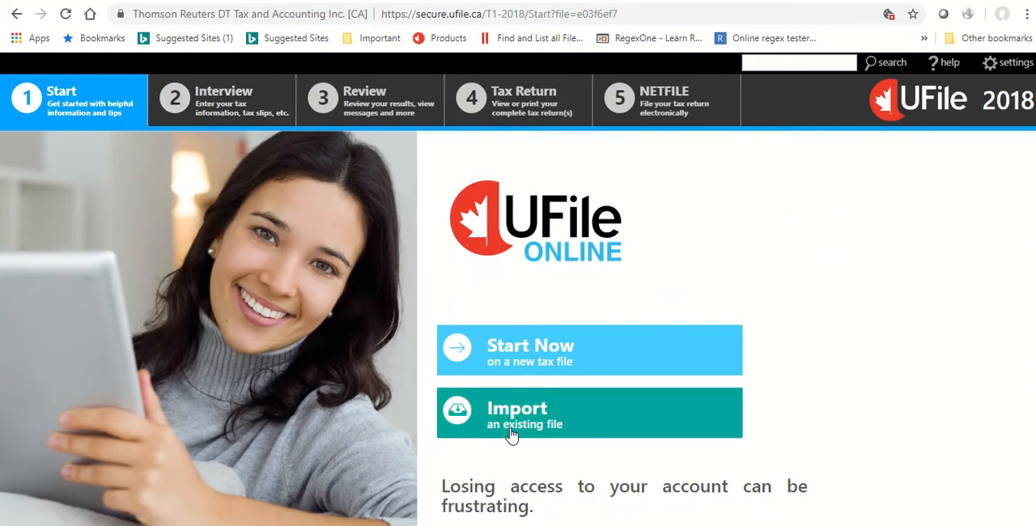
Open the Interview stage and fill in the family head's designation as Ms., plus the first and last name.
left_click(211, 97)
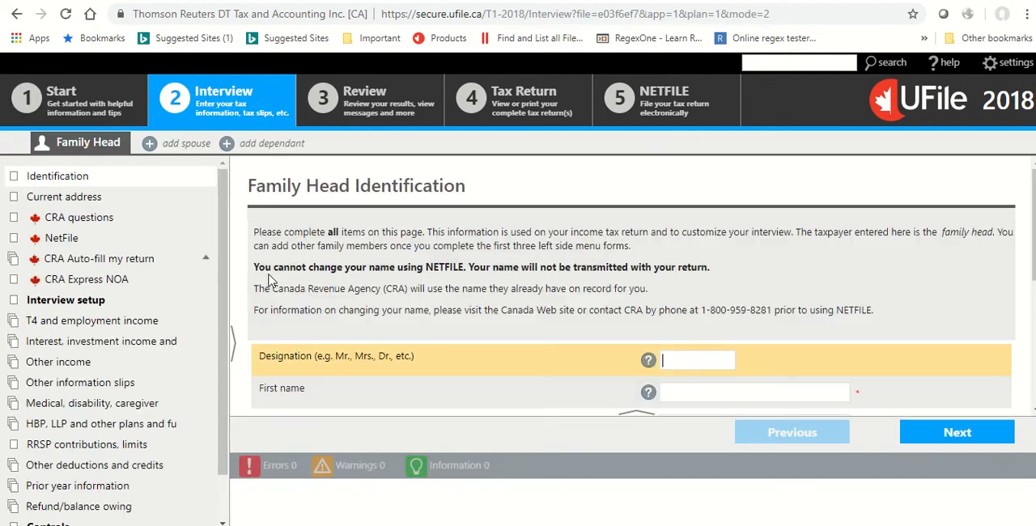
scroll(585, 287, "down", 2)
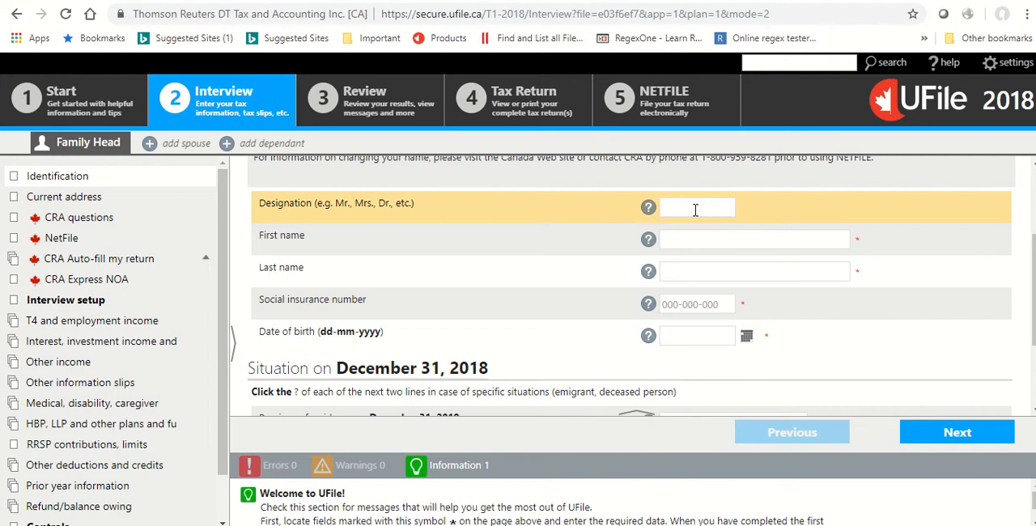
left_click(695, 210)
type("Ms.")
key("Tab")
type("Lyn")
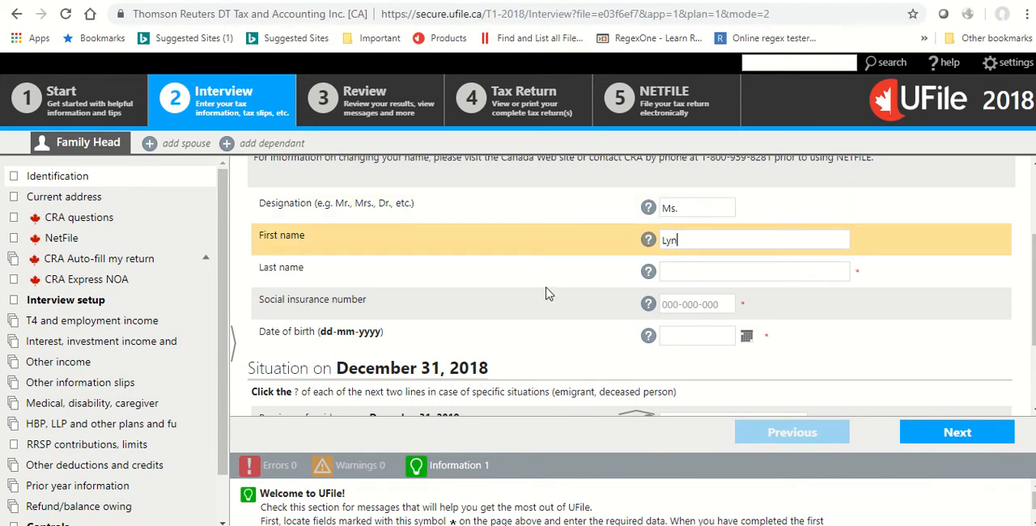
key("Tab")
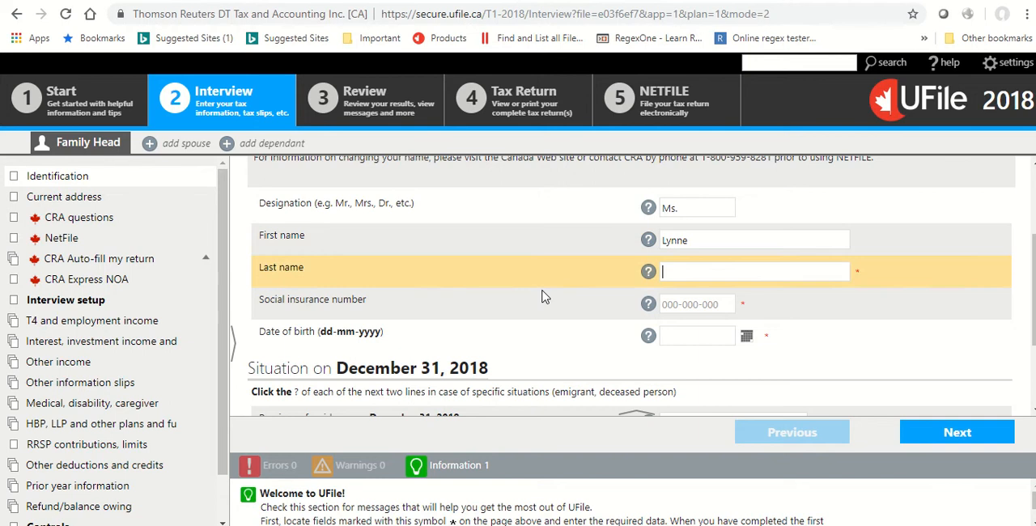
key("Tab")
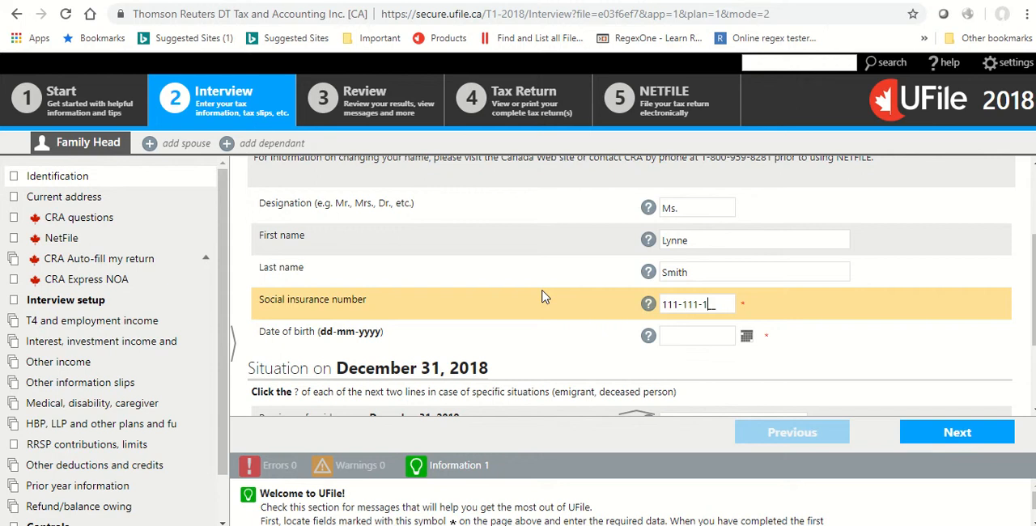
Enter the family head's social insurance number and date of birth.
type("111-111-118")
key("Tab")
type("24-08-19")
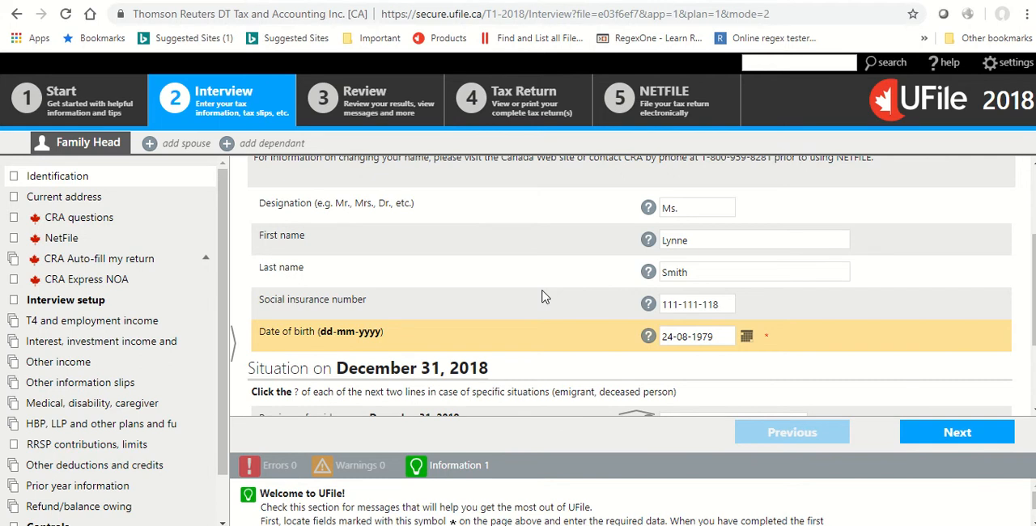
type("79")
key("Tab")
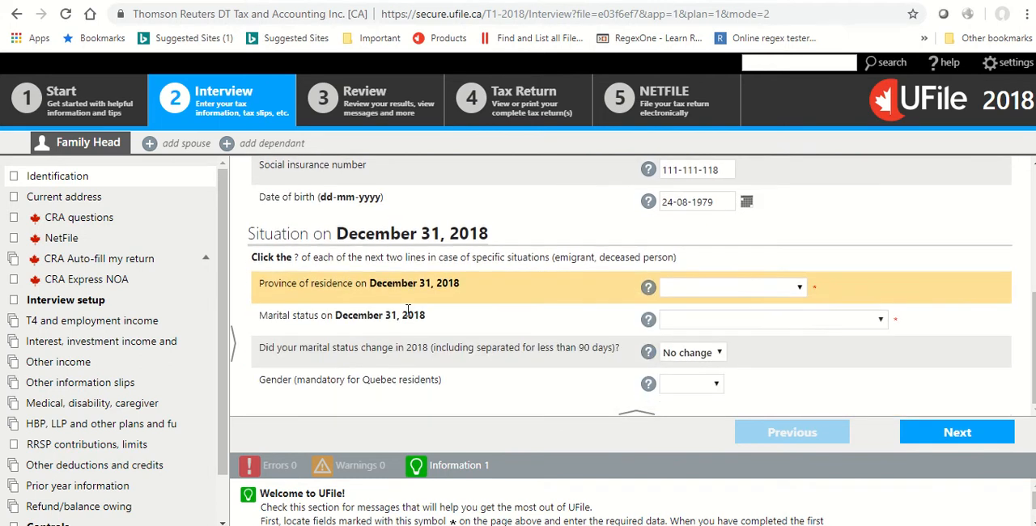
Set the province of residence on December 31, 2018 to Ontario.
left_click(800, 288)
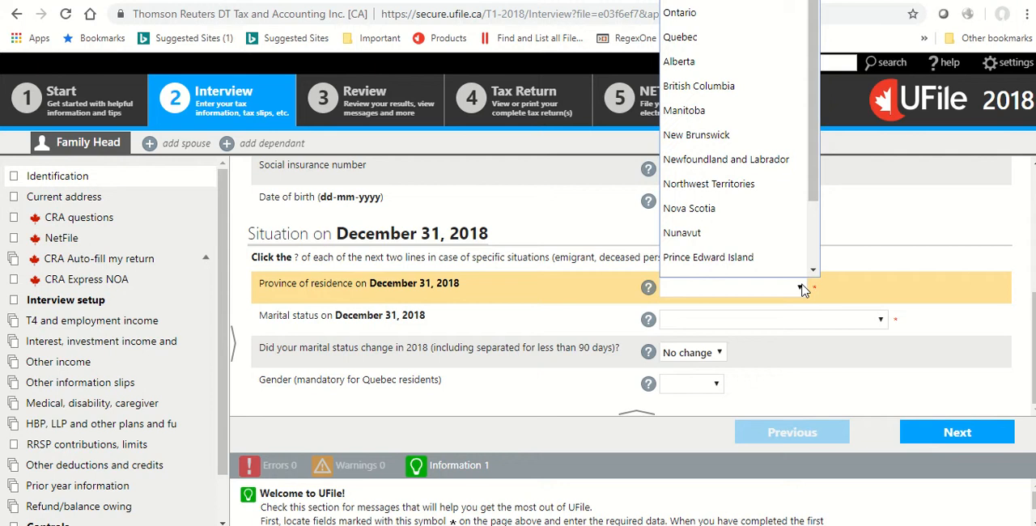
scroll(728, 162, "down", 1)
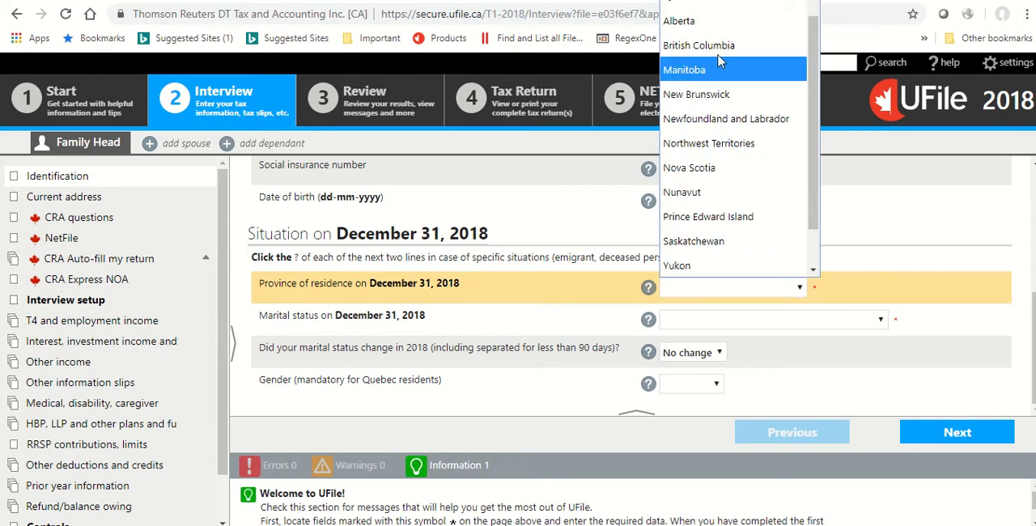
scroll(696, 170, "up", 1)
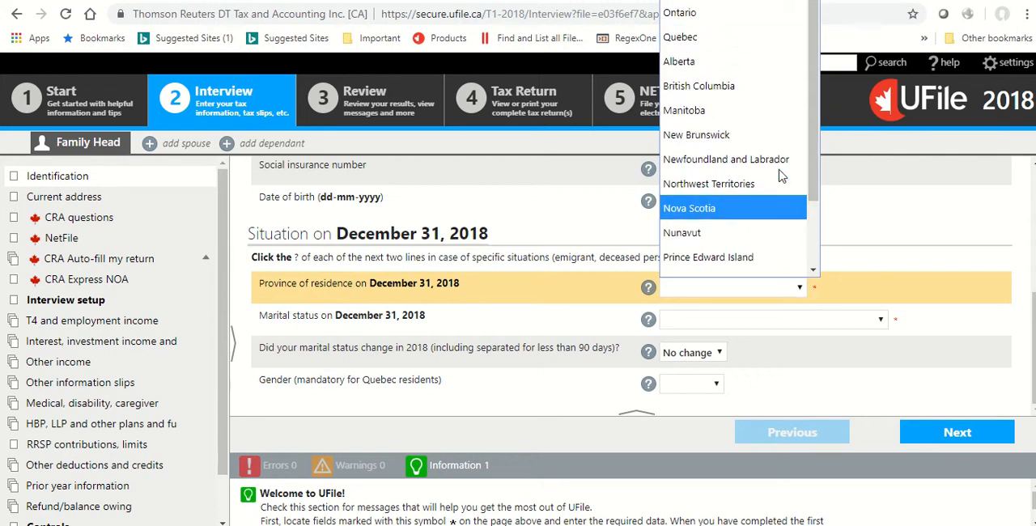
left_click(678, 13)
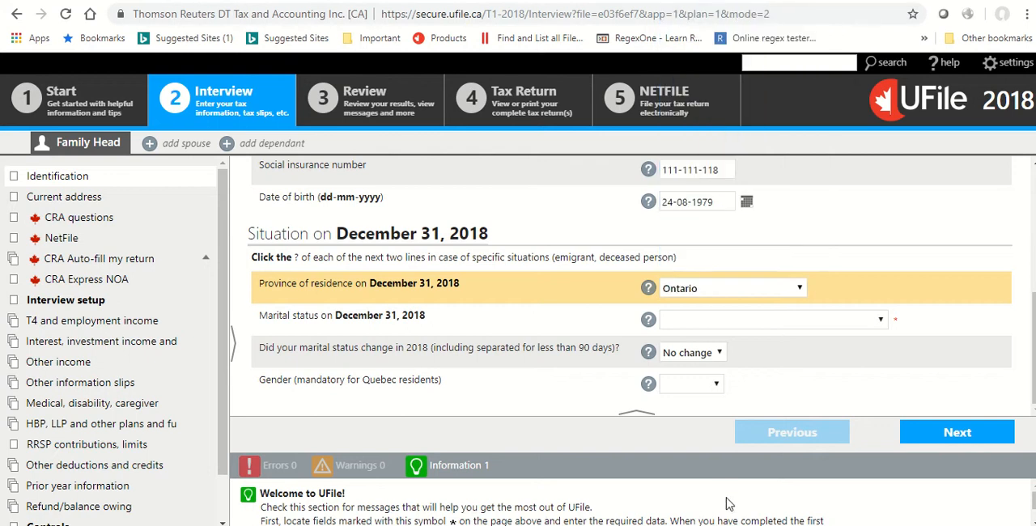
Set the marital status on December 31, 2018 to Single and the gender to Female.
left_click(688, 321)
left_click(680, 378)
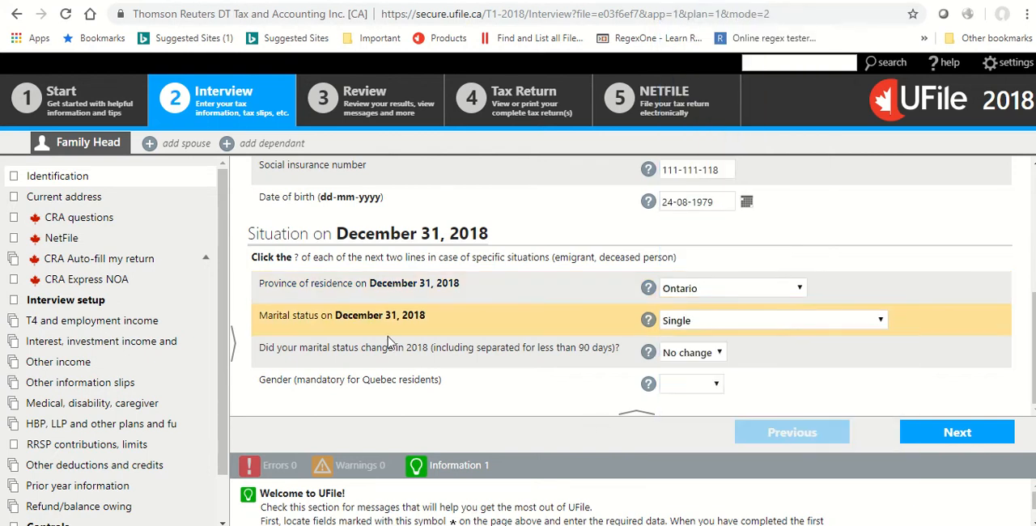
left_click(710, 388)
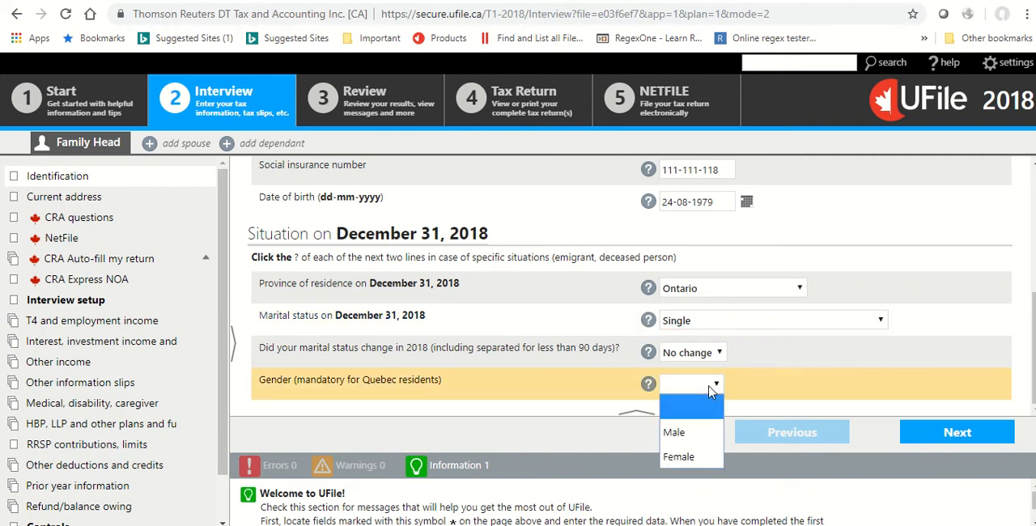
left_click(691, 457)
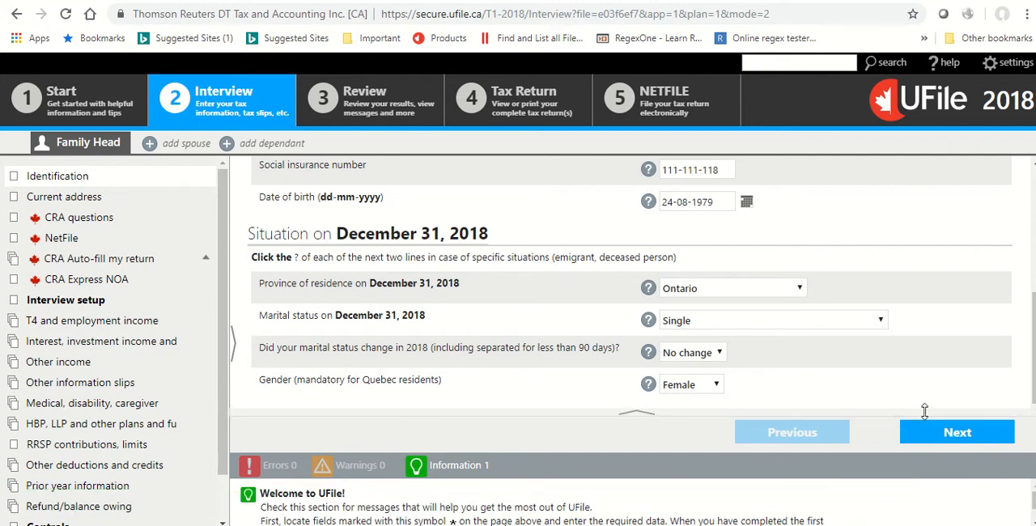
Open the Current address section and enter the mailing address's street number, street name and city.
left_click(65, 196)
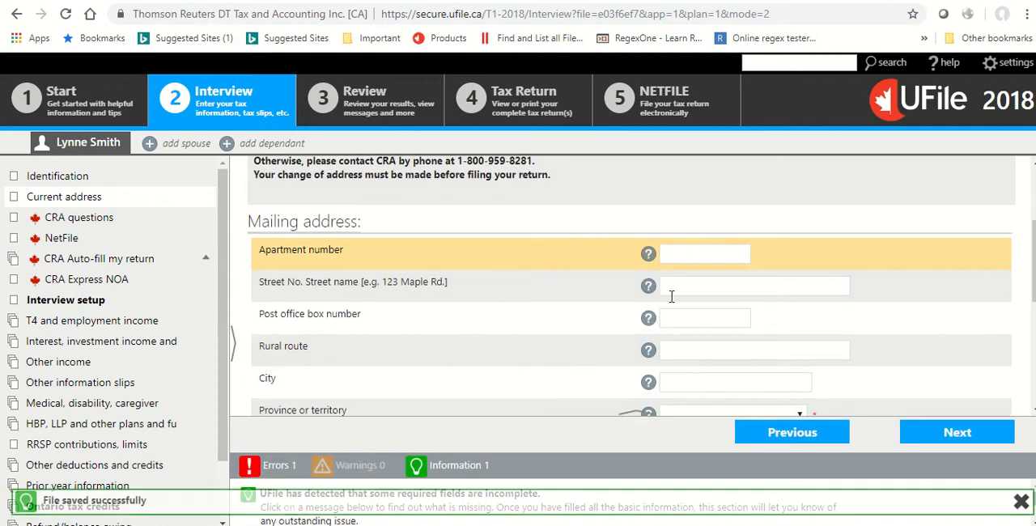
left_click(695, 283)
type("123")
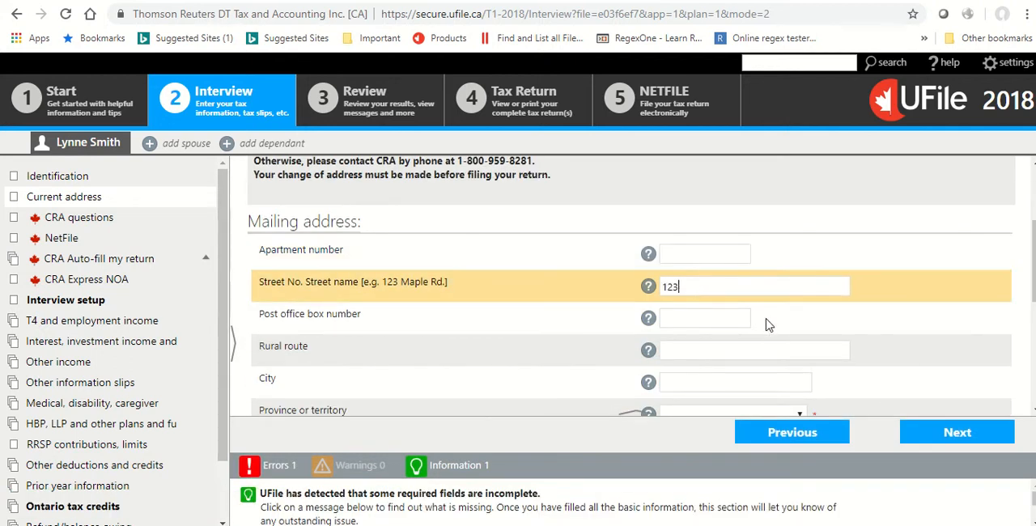
type("4 myAddress")
key("Tab")
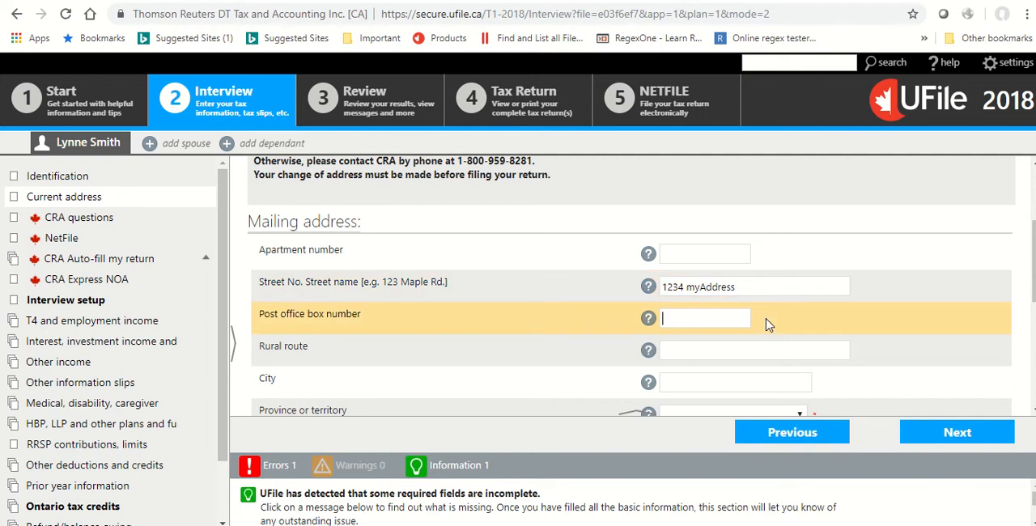
key("Tab")
key("Tab")
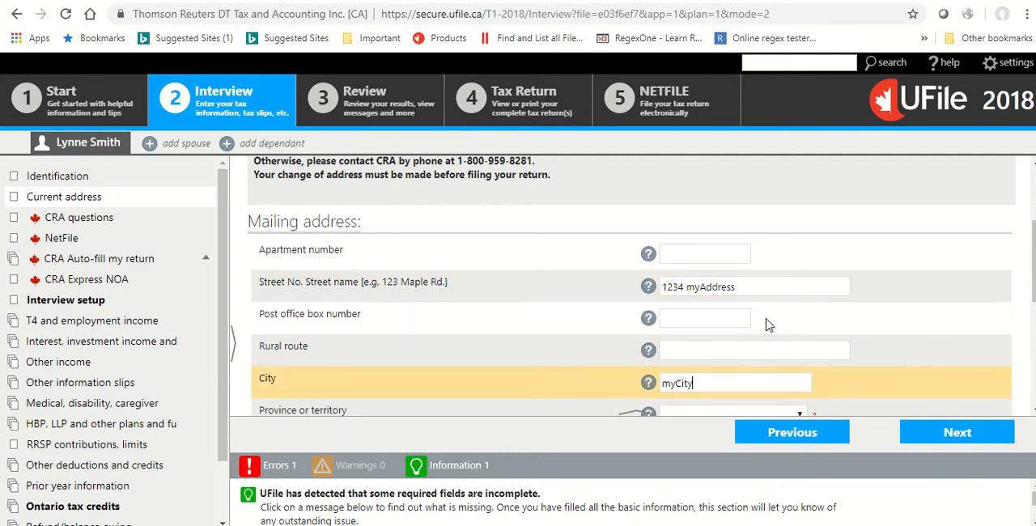
Set the mailing address's province to Ontario and enter the Canadian postal code.
key("Tab")
key("o")
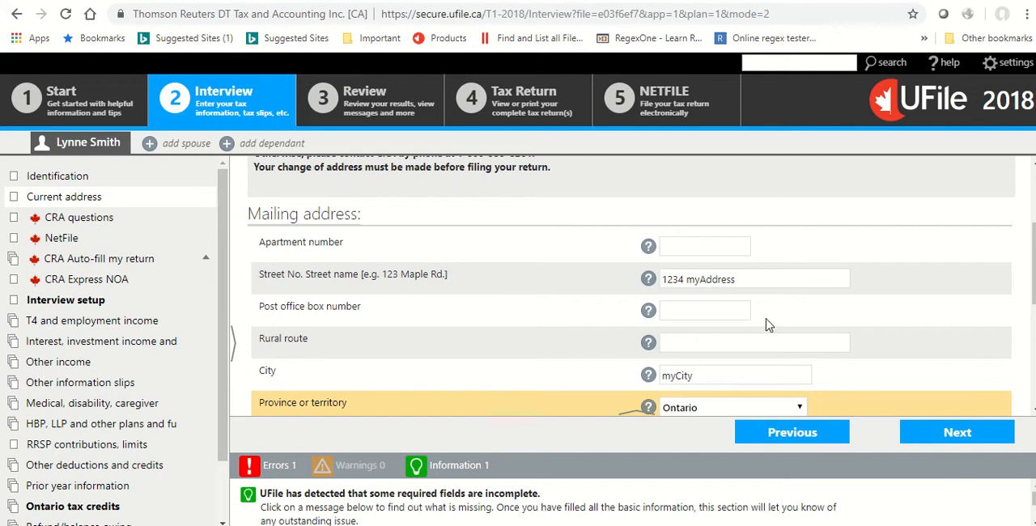
key("Tab")
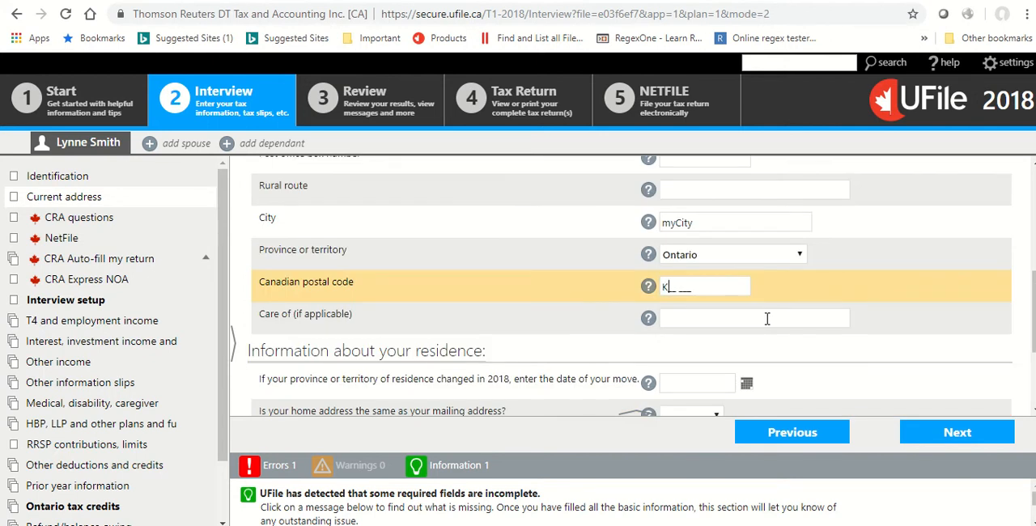
type("K3R 3K3")
key("Tab")
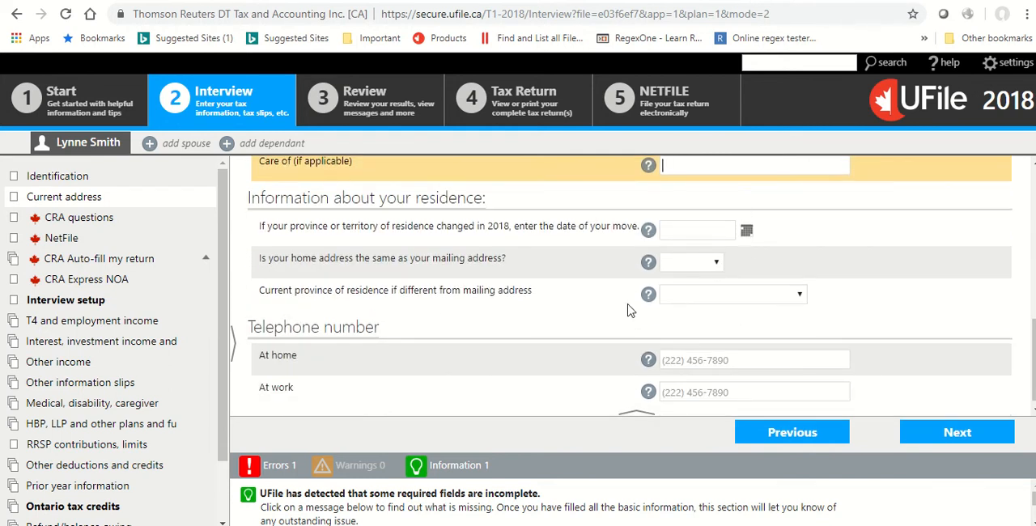
Enter the home telephone number and continue to the CRA questions.
scroll(606, 363, "down", 1)
left_click(675, 347)
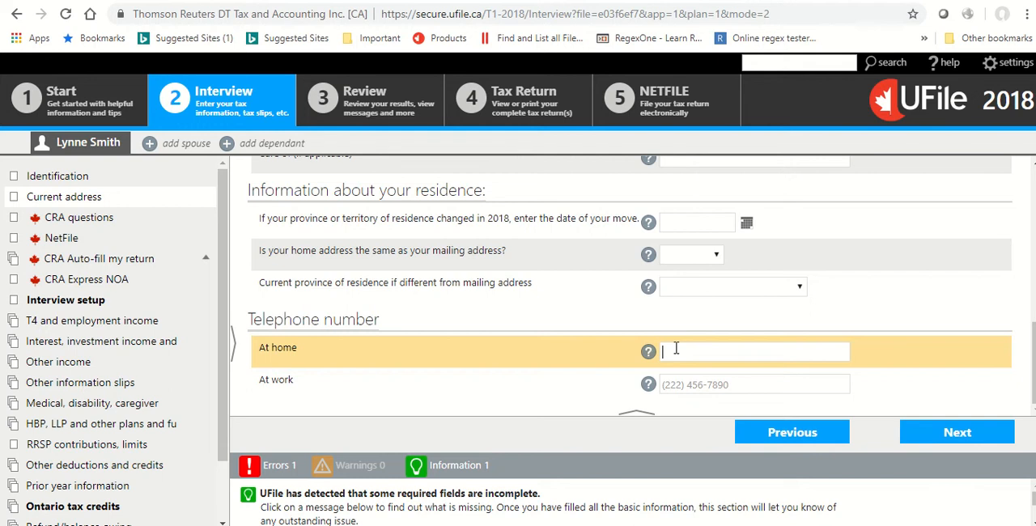
left_click(937, 434)
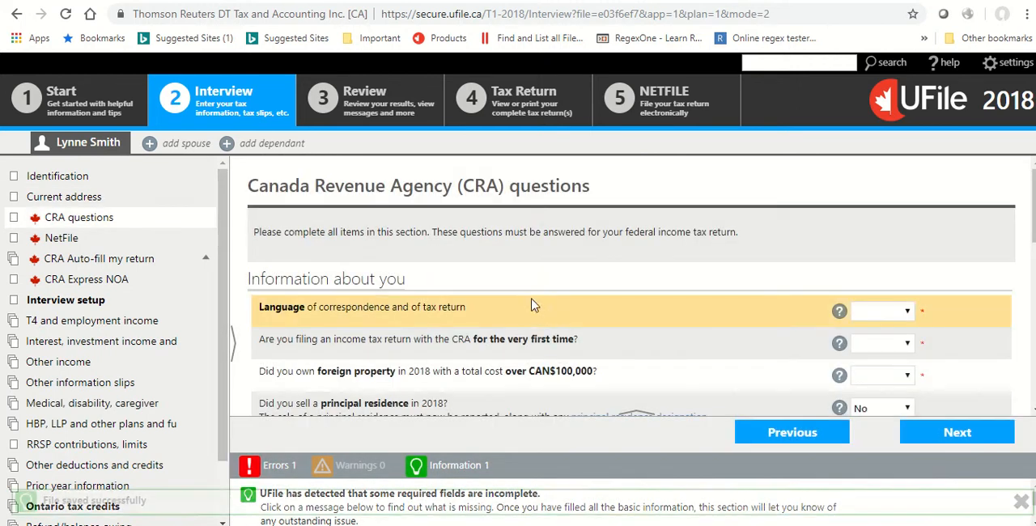
Set the language of correspondence to English and answer No to filing with the CRA for the very first time.
scroll(539, 315, "down", 1)
left_click(904, 236)
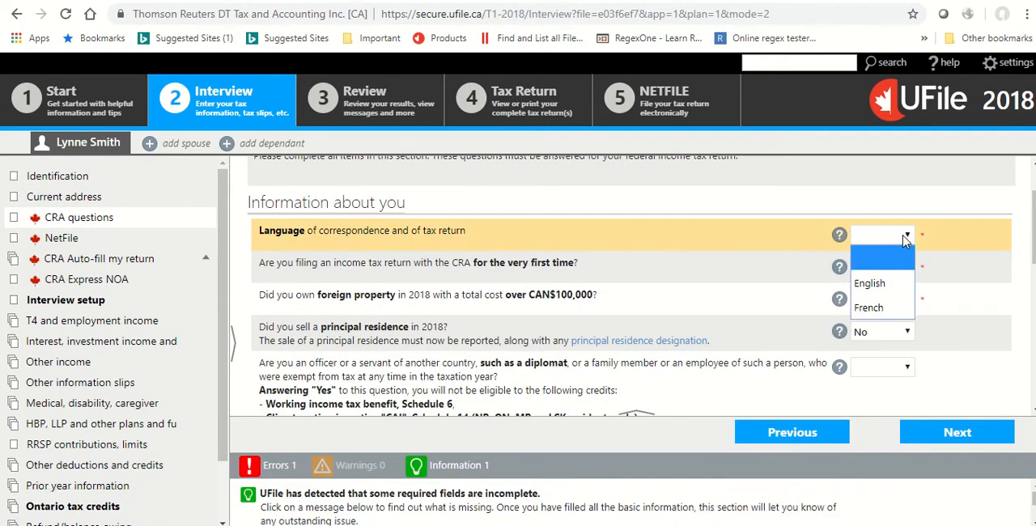
left_click(882, 283)
left_click(886, 267)
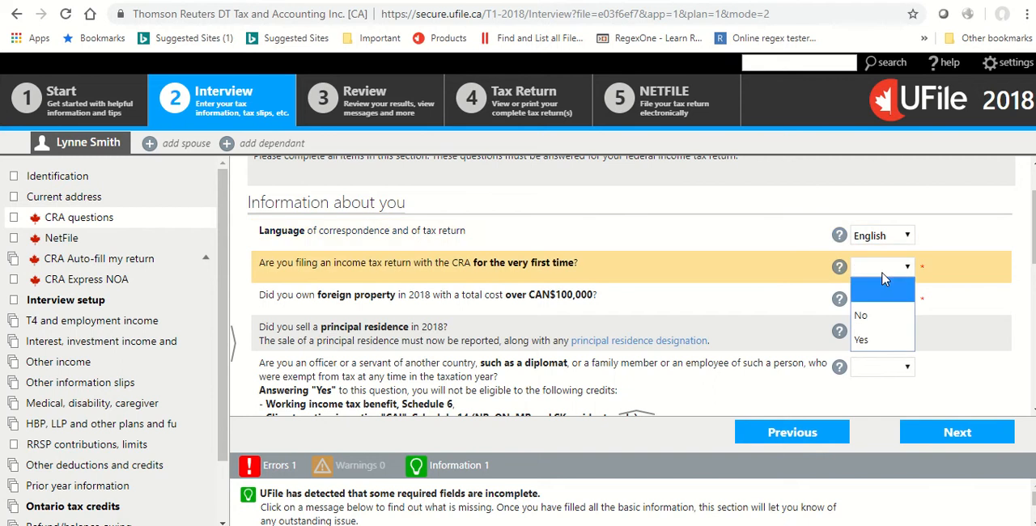
left_click(887, 315)
Answer No to owning foreign property over CAN$100,000 and No to being an officer or servant of another country.
left_click(888, 308)
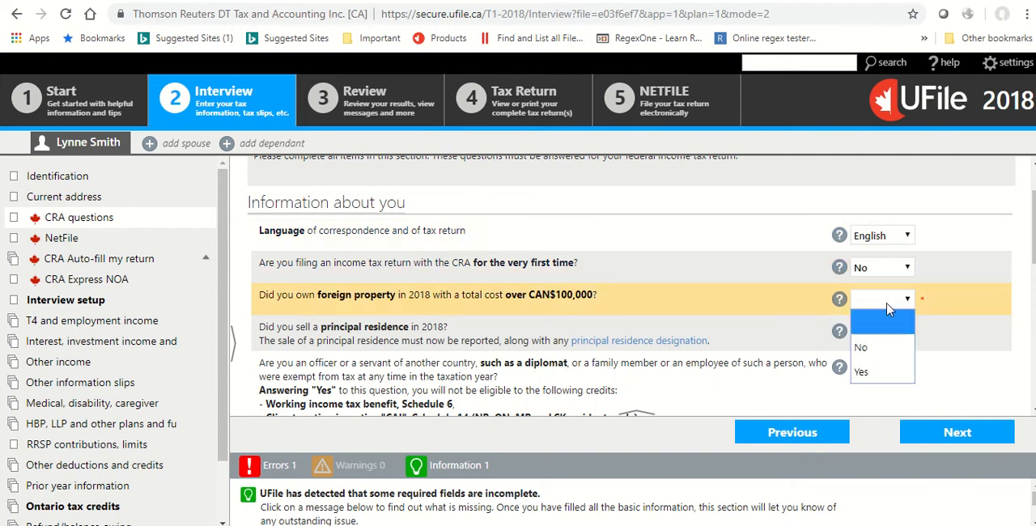
left_click(887, 348)
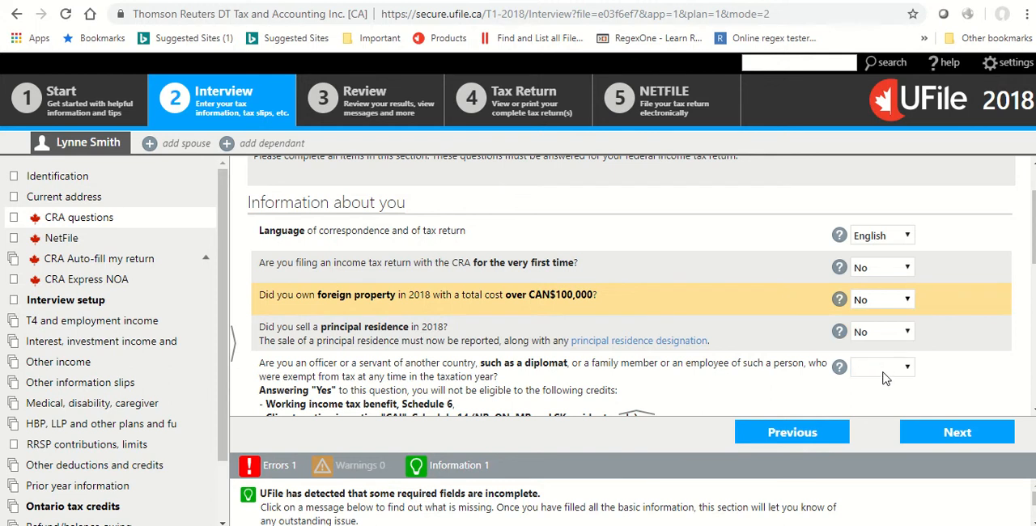
left_click(885, 374)
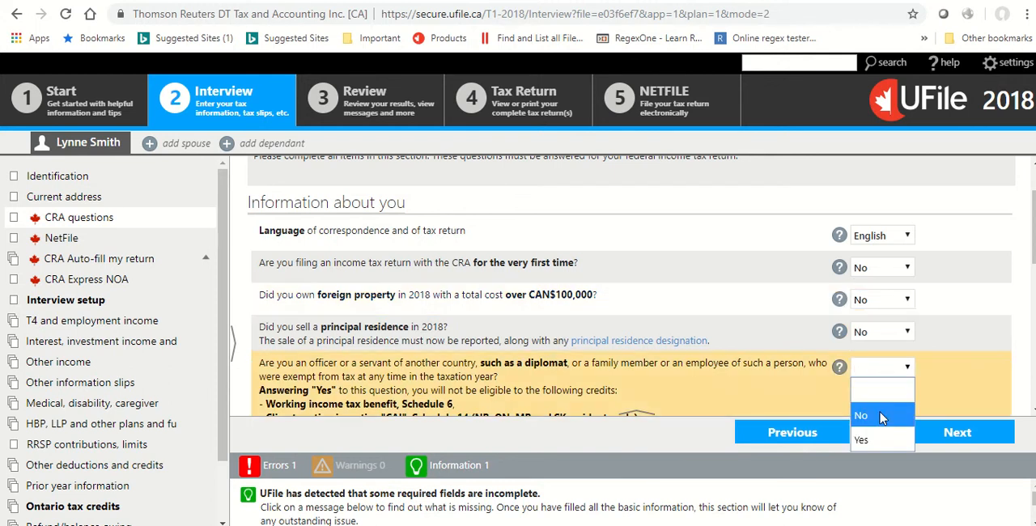
left_click(879, 411)
Answer Yes to Canadian citizenship and Yes to authorizing the CRA to share information with Elections Canada.
scroll(772, 357, "down", 2)
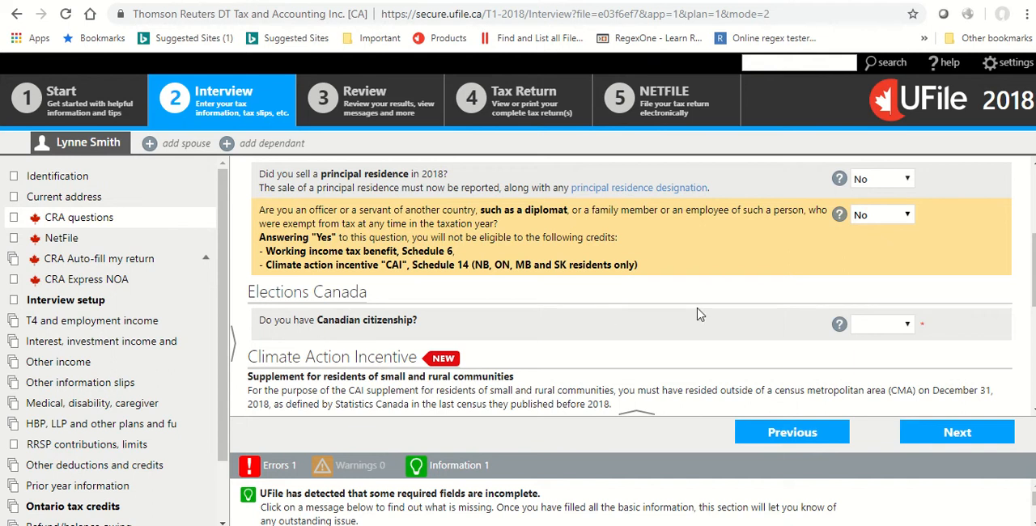
left_click(880, 324)
left_click(879, 325)
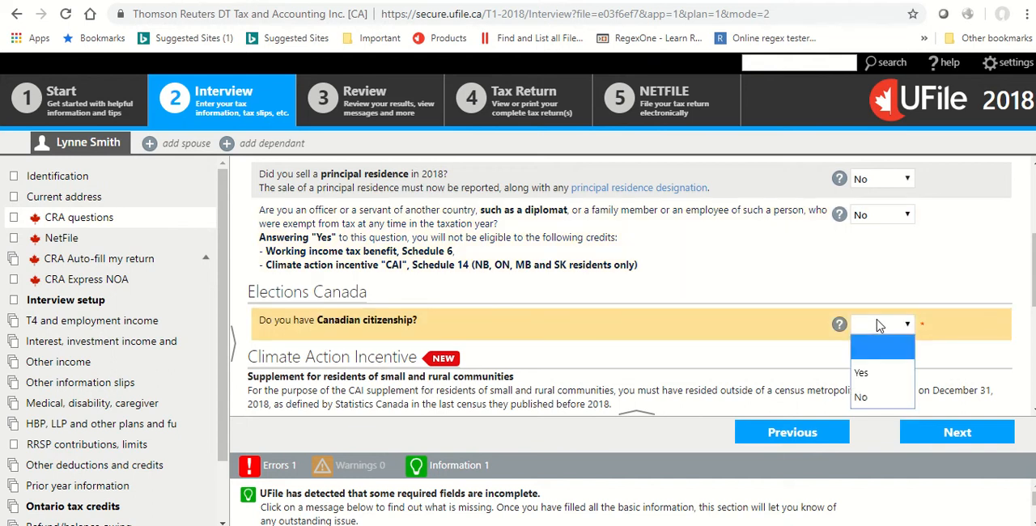
left_click(861, 372)
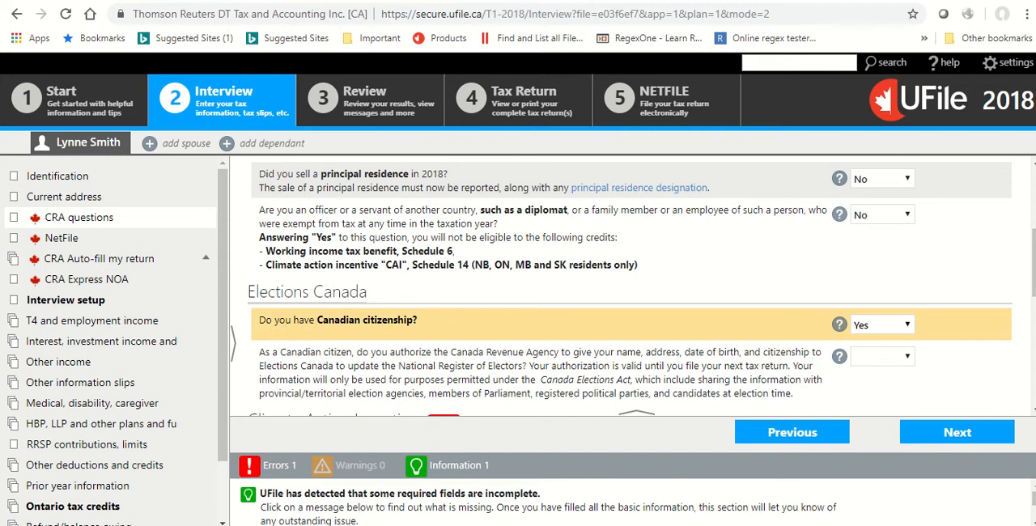
left_click(888, 366)
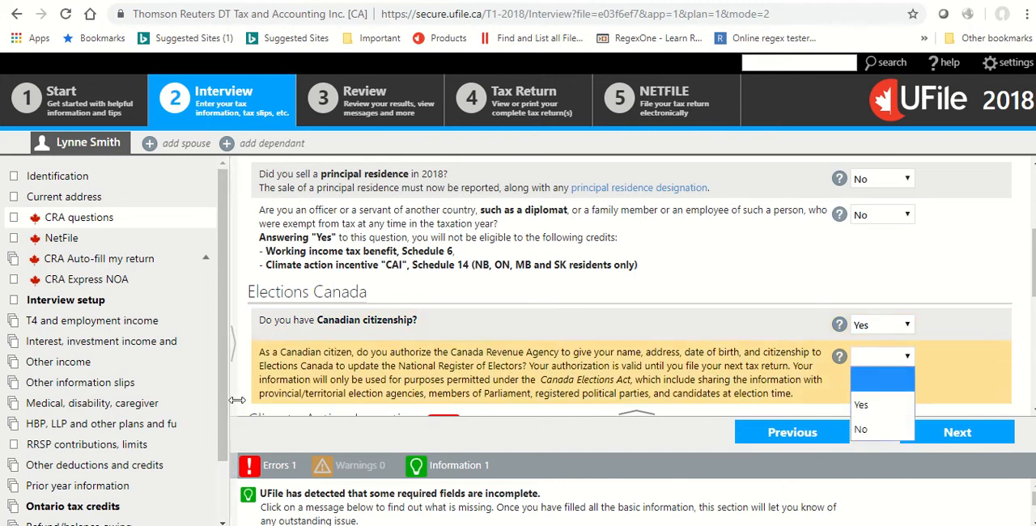
left_click(861, 407)
Set the Climate Action Incentive's principal place of residence to CMA: the Ontario part of Ottawa-Gatineau.
scroll(716, 336, "down", 3)
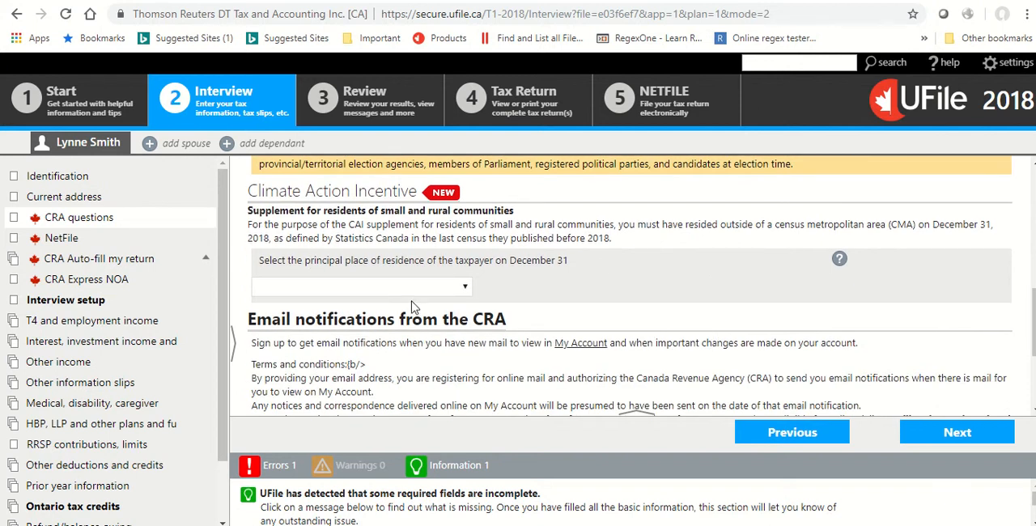
left_click(441, 291)
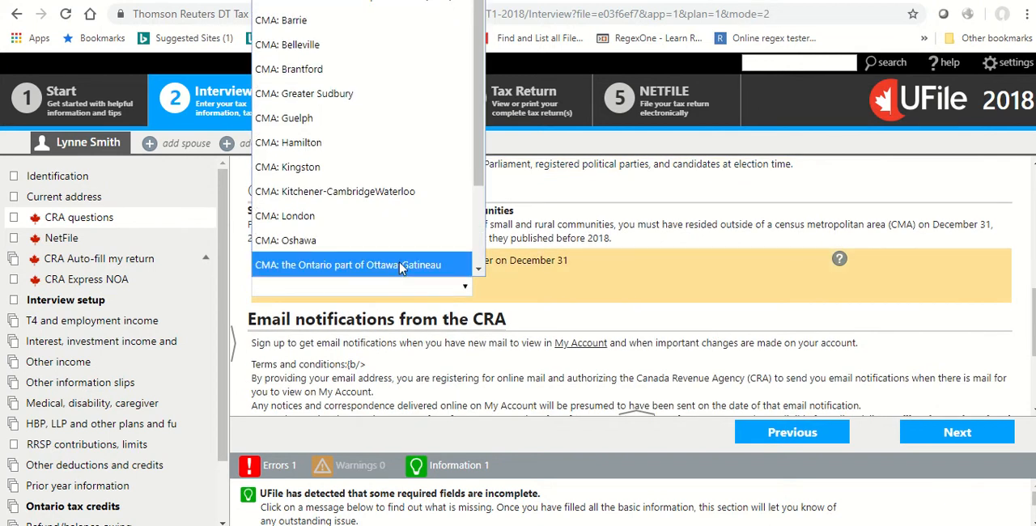
scroll(399, 268, "down", 2)
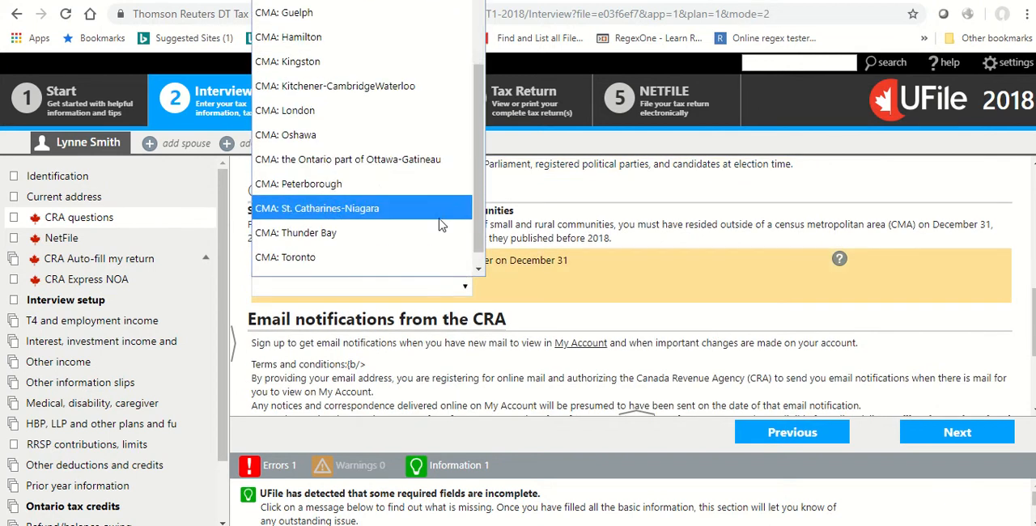
left_click(419, 148)
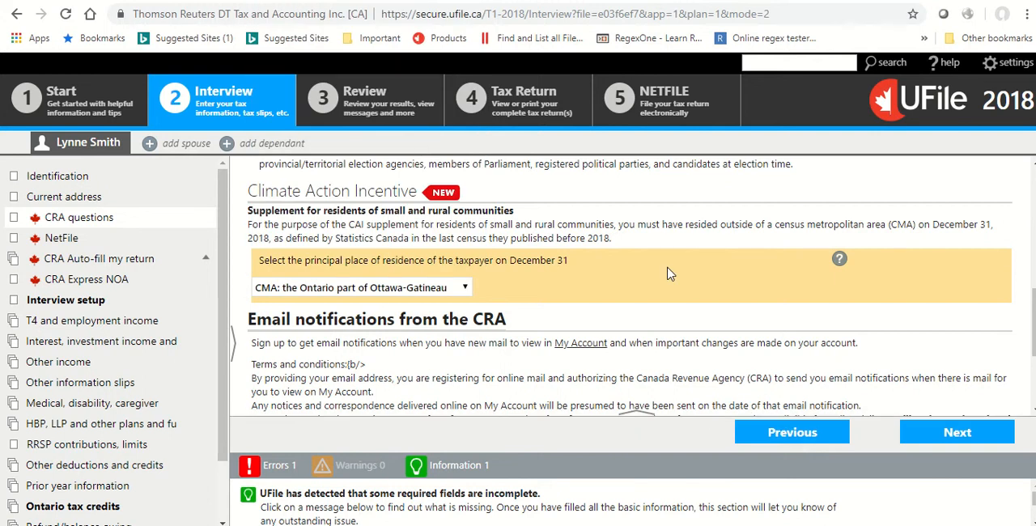
Answer No to receiving email notifications from the CRA and continue to the NetFile page.
scroll(668, 274, "down", 3)
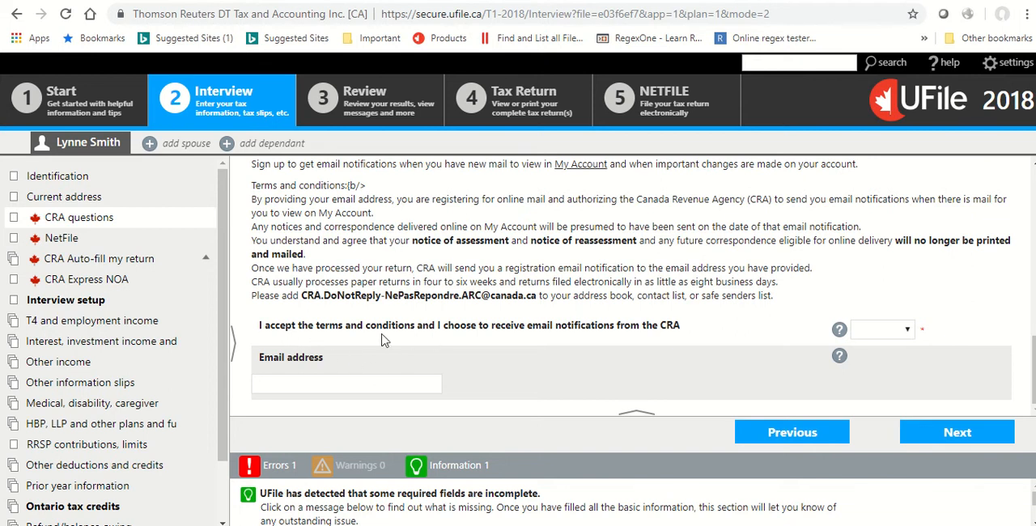
left_click(878, 330)
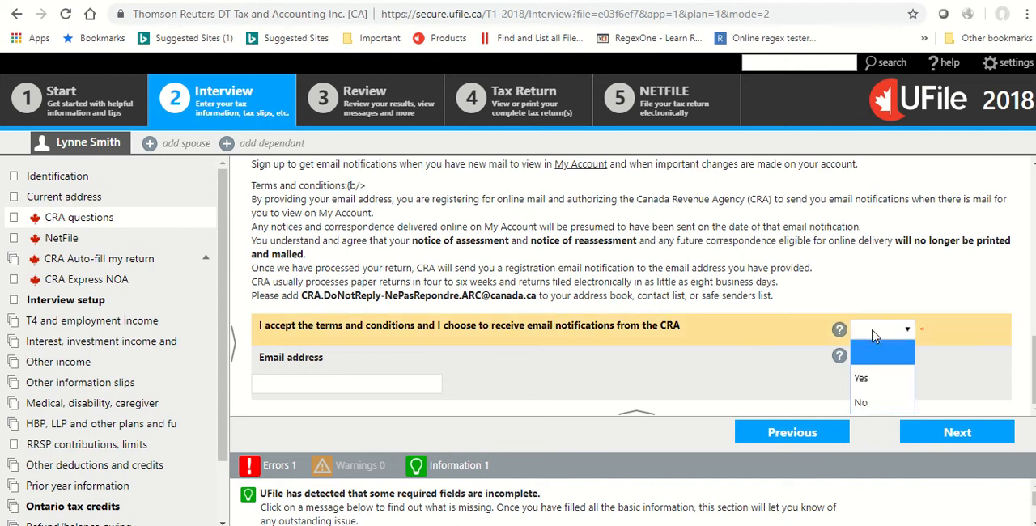
left_click(879, 403)
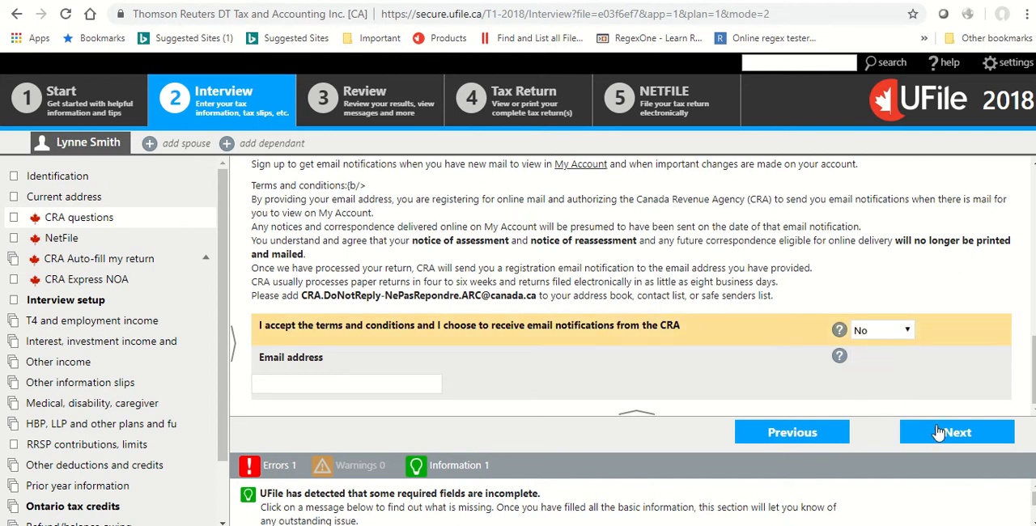
left_click(911, 430)
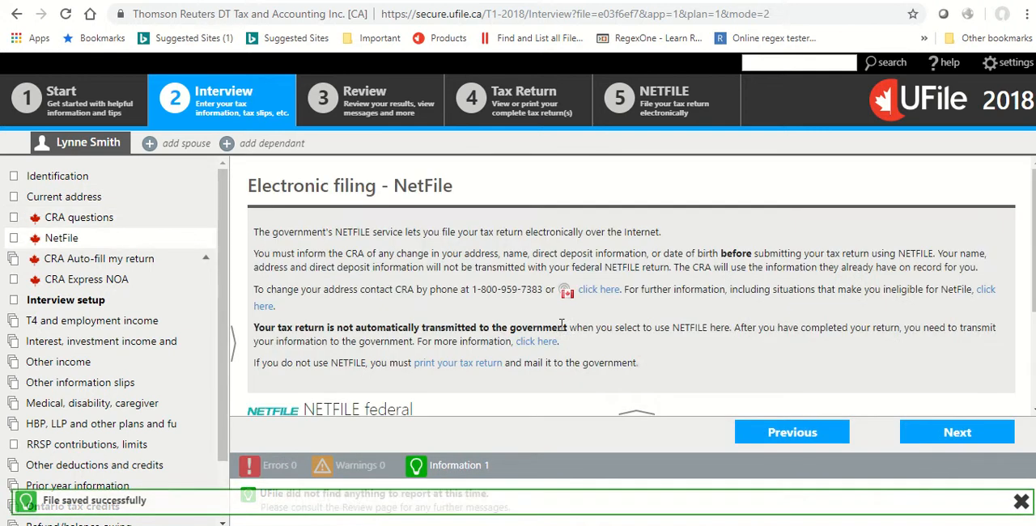
Answer No to submitting a prior year federal return with NETFILE and continue to CRA Auto-fill my return.
scroll(558, 325, "down", 1)
scroll(417, 269, "down", 1)
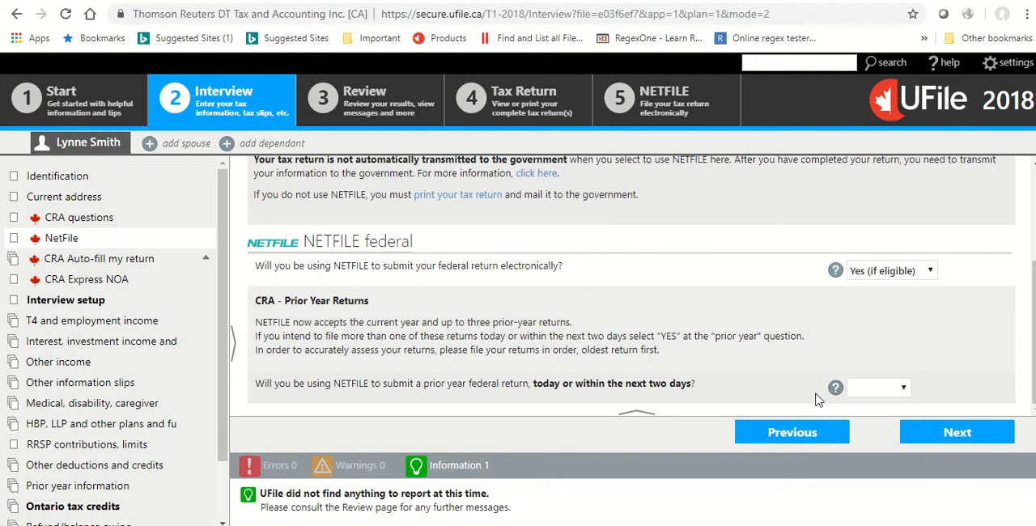
left_click(900, 393)
left_click(860, 430)
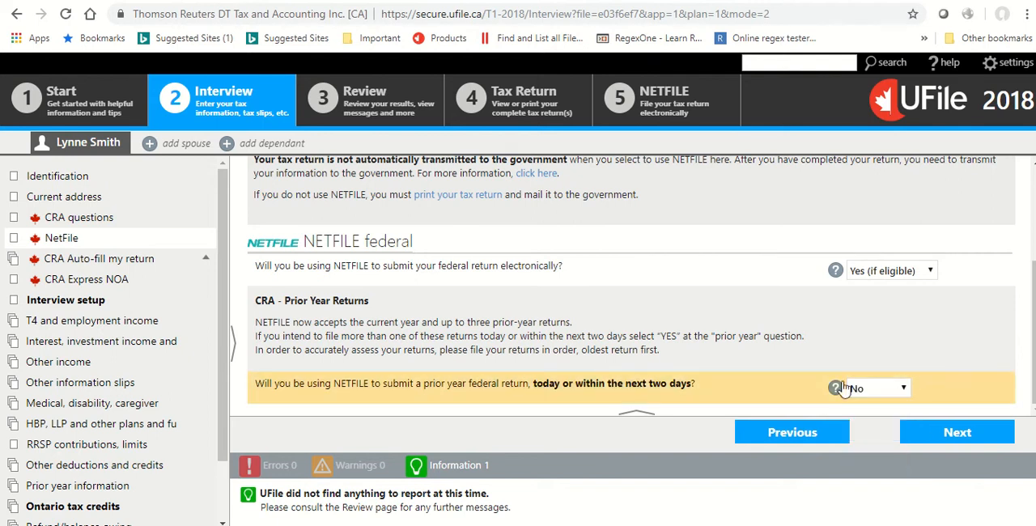
left_click(933, 434)
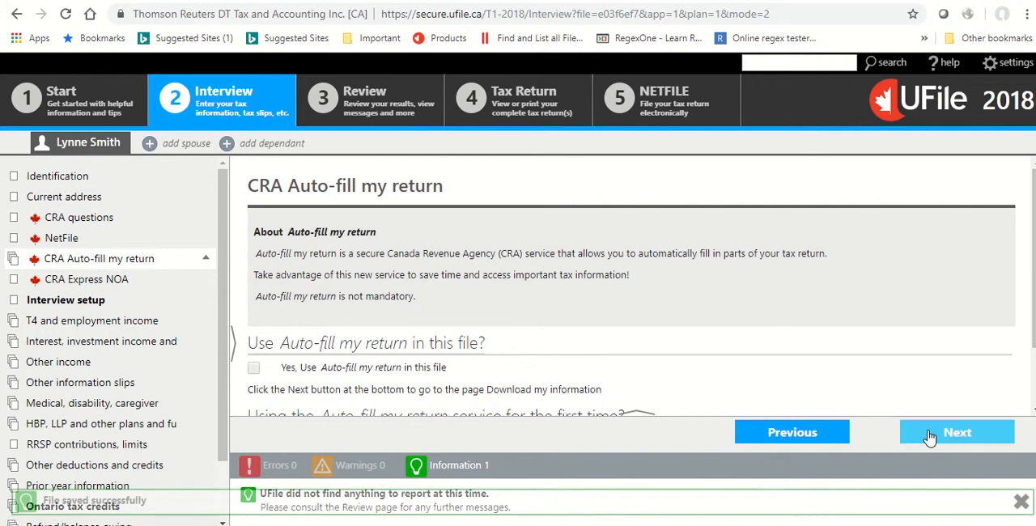
Review the Auto-fill my return options without enabling them, and read through the CRA Express NOA page.
scroll(798, 245, "down", 1)
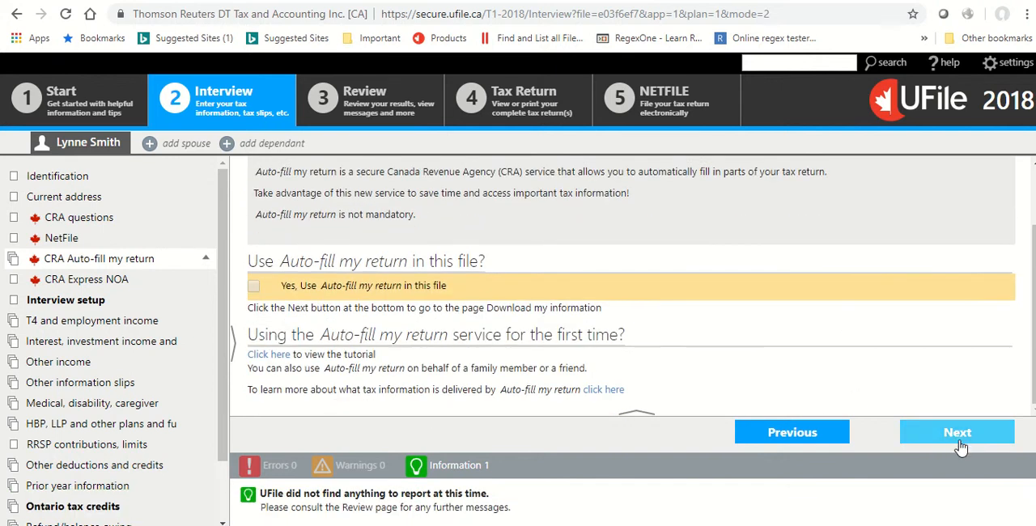
left_click(957, 434)
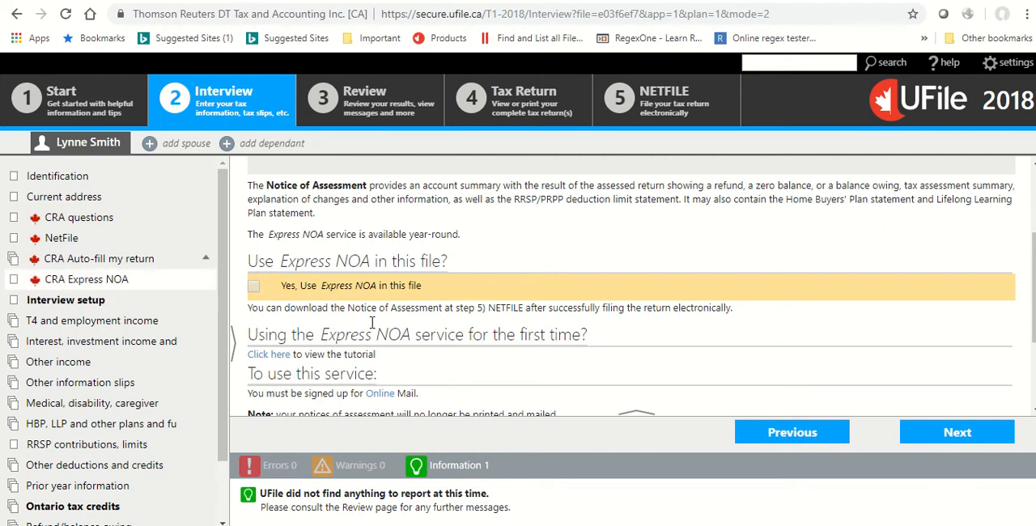
scroll(586, 304, "down", 1)
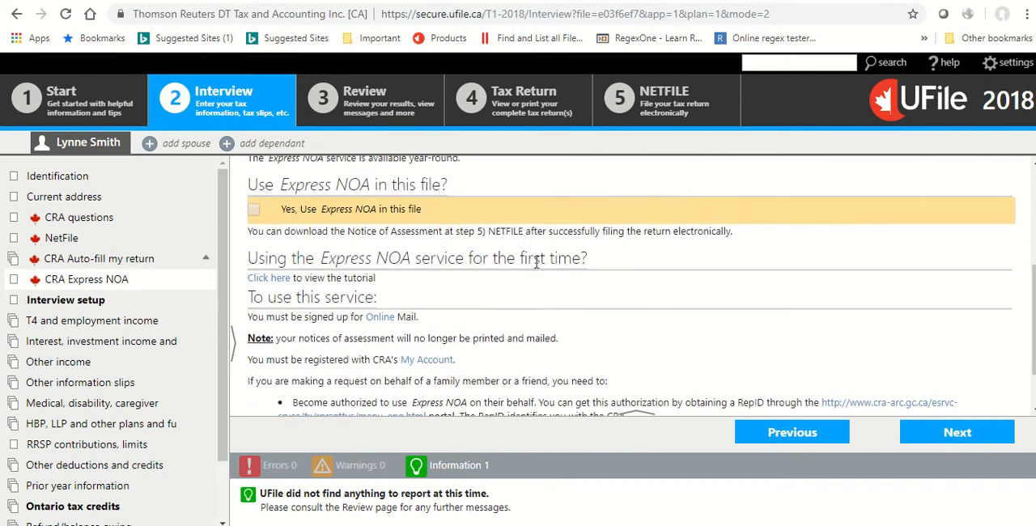
In the interview setup, include self-employed business income and continue to the T4 and employment income page.
left_click(128, 263)
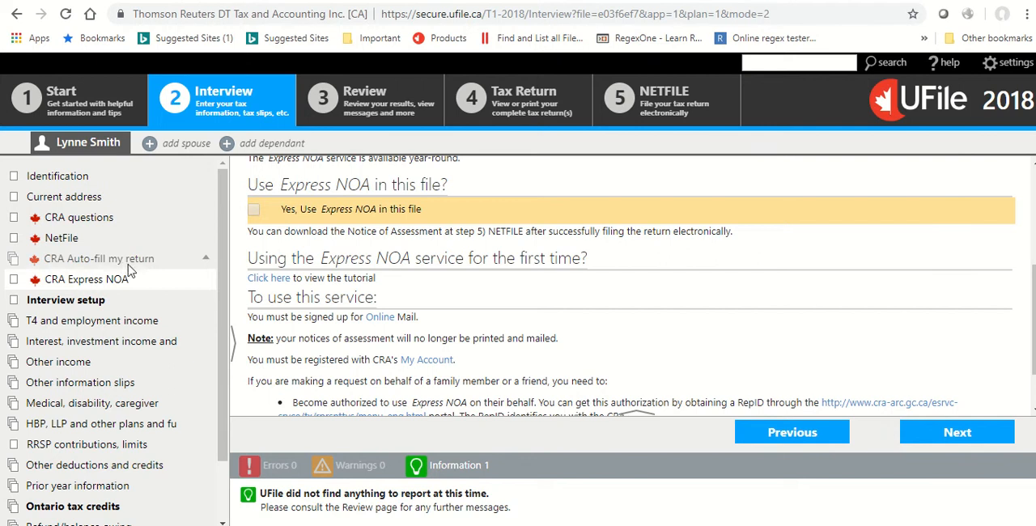
left_click(89, 303)
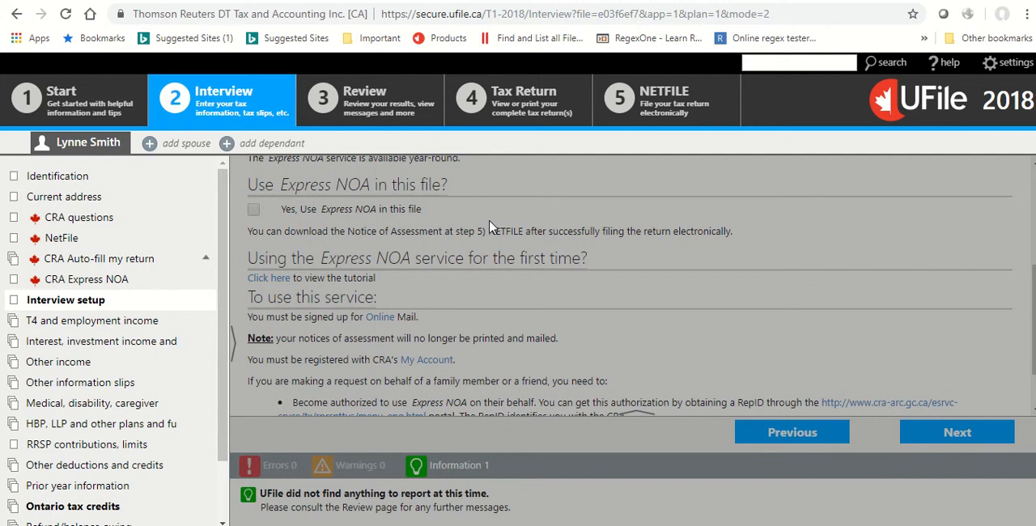
scroll(493, 228, "down", 5)
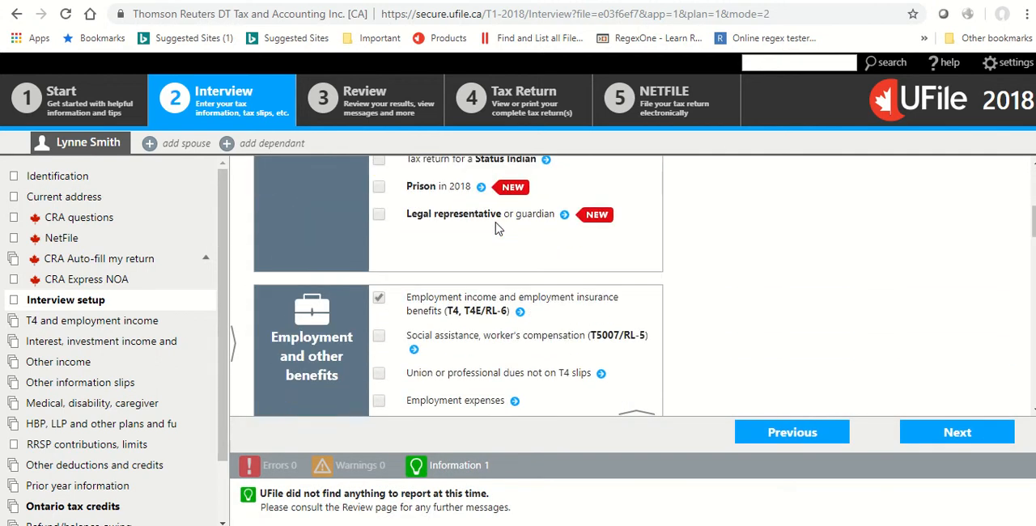
scroll(496, 228, "down", 8)
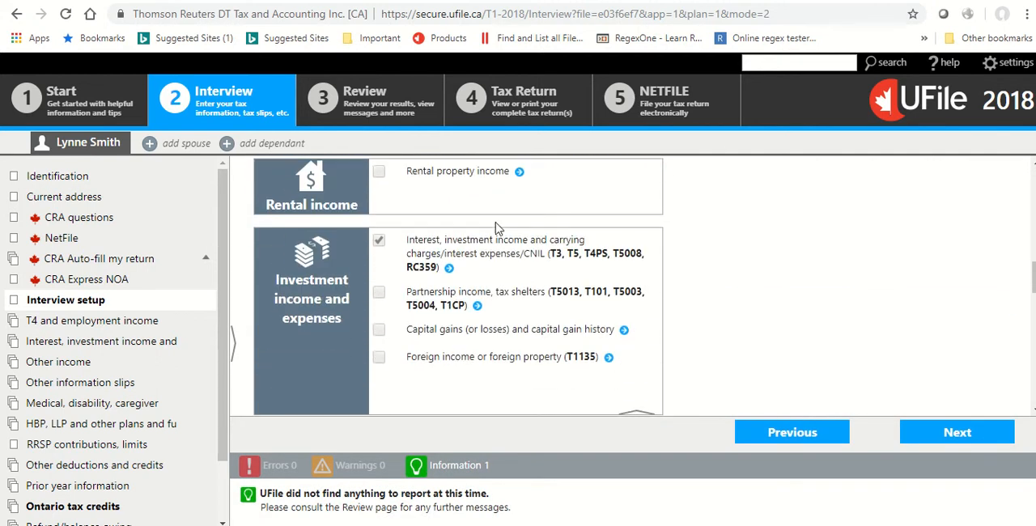
scroll(497, 229, "down", 1)
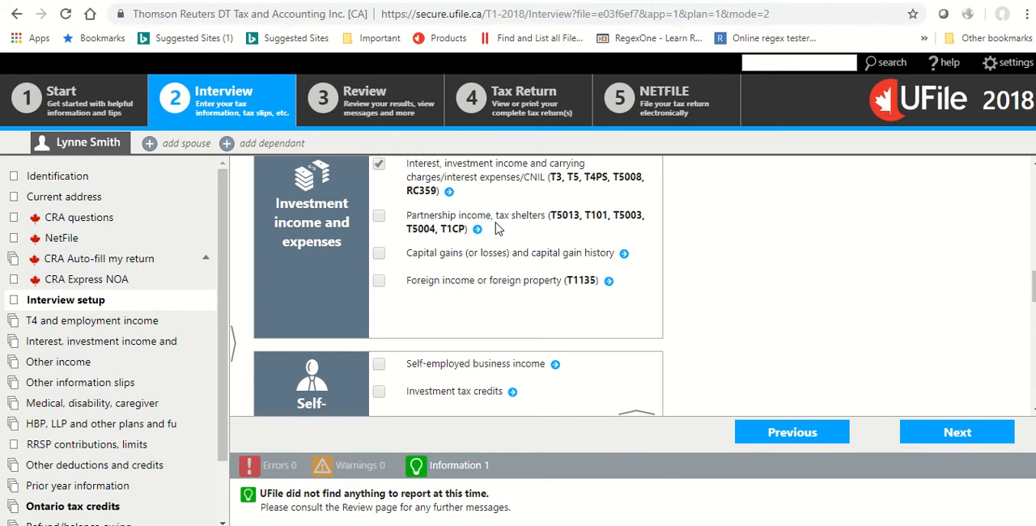
scroll(497, 229, "down", 1)
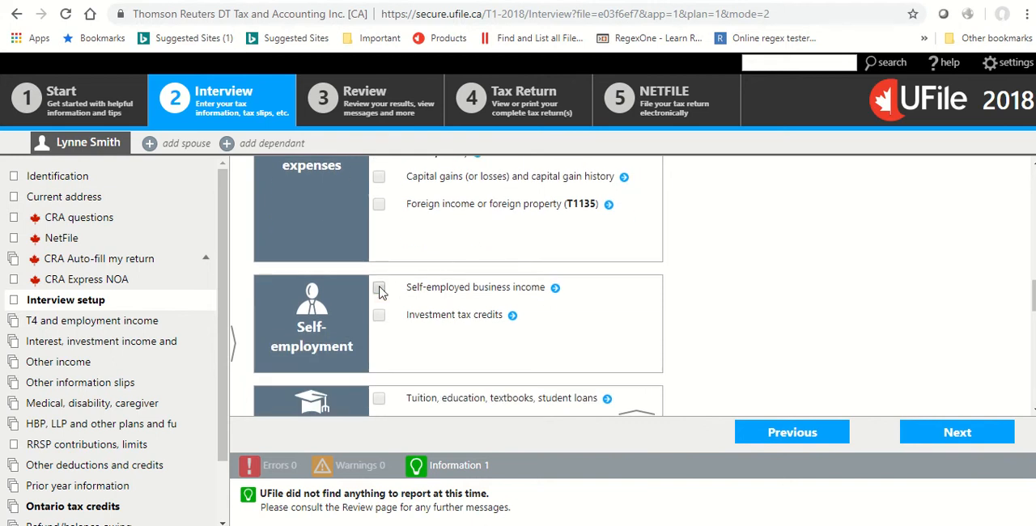
left_click(380, 289)
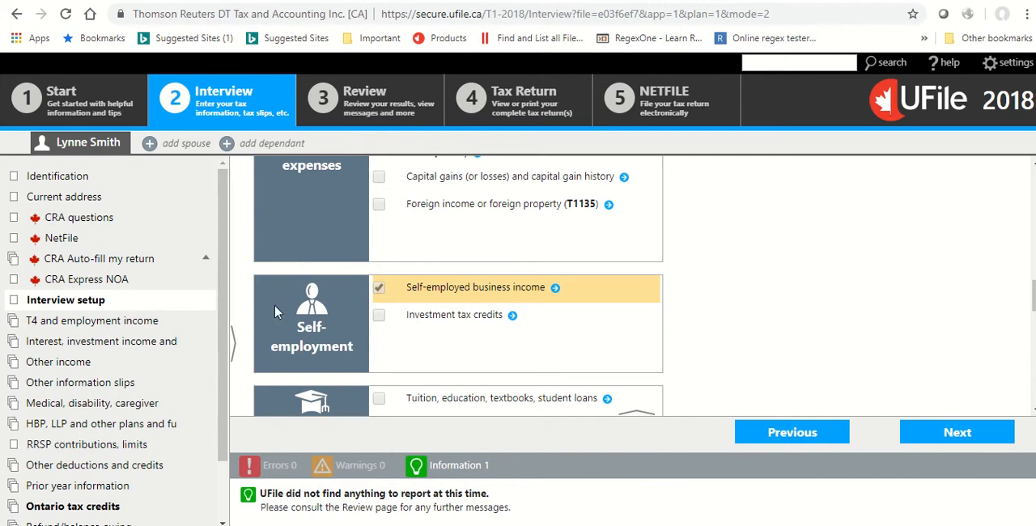
left_click(982, 429)
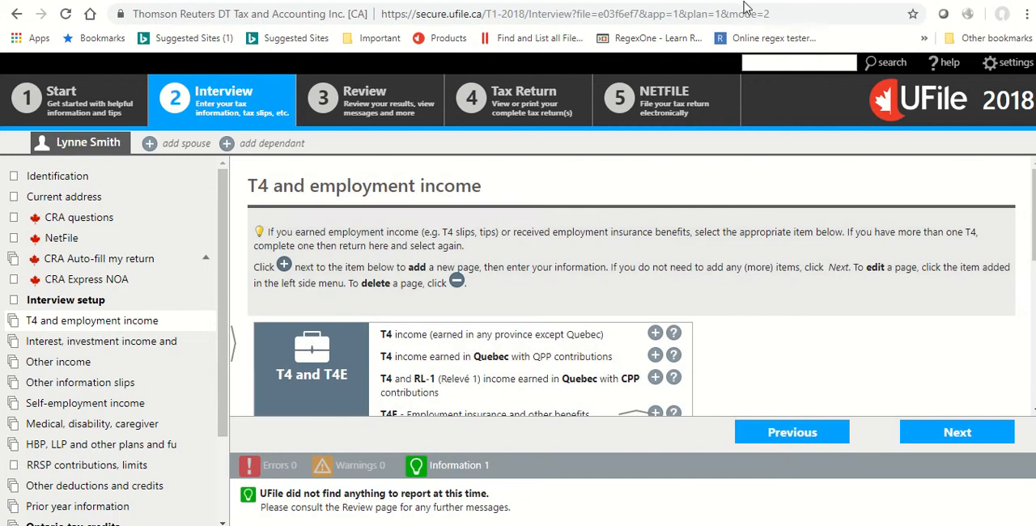
Review the T4 and employment income items and add a T4 slip for income earned in any province except Quebec.
mouse_move(455, 18)
scroll(367, 370, "down", 5)
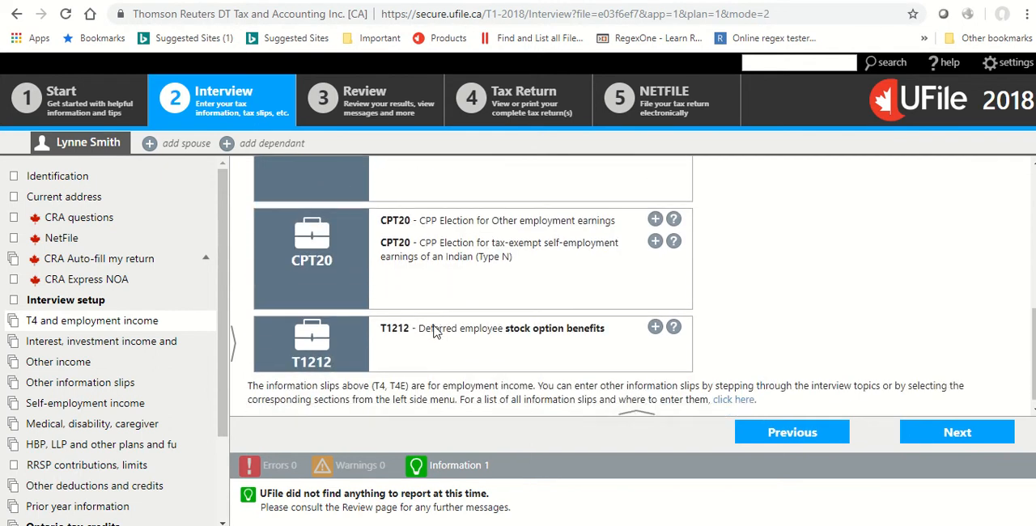
scroll(435, 332, "up", 3)
scroll(435, 332, "up", 2)
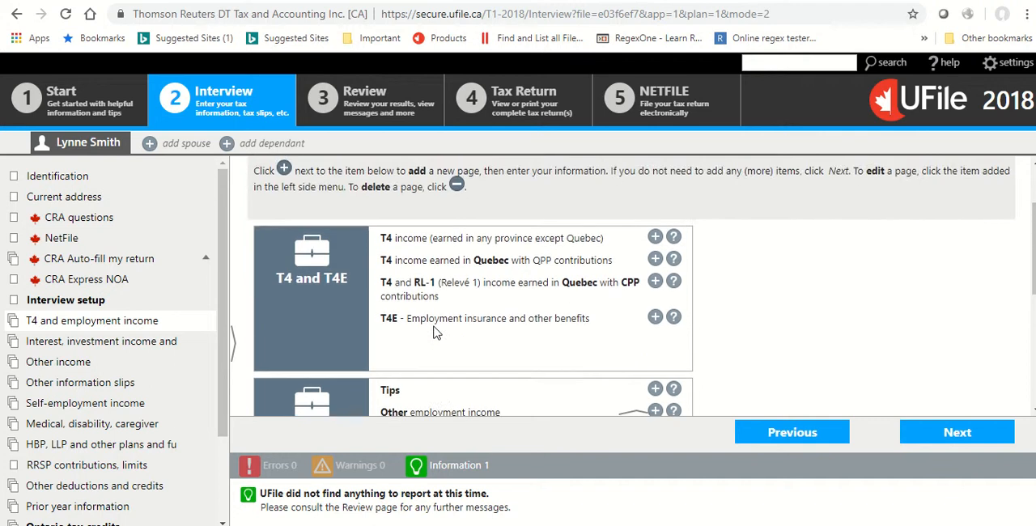
scroll(435, 332, "down", 2)
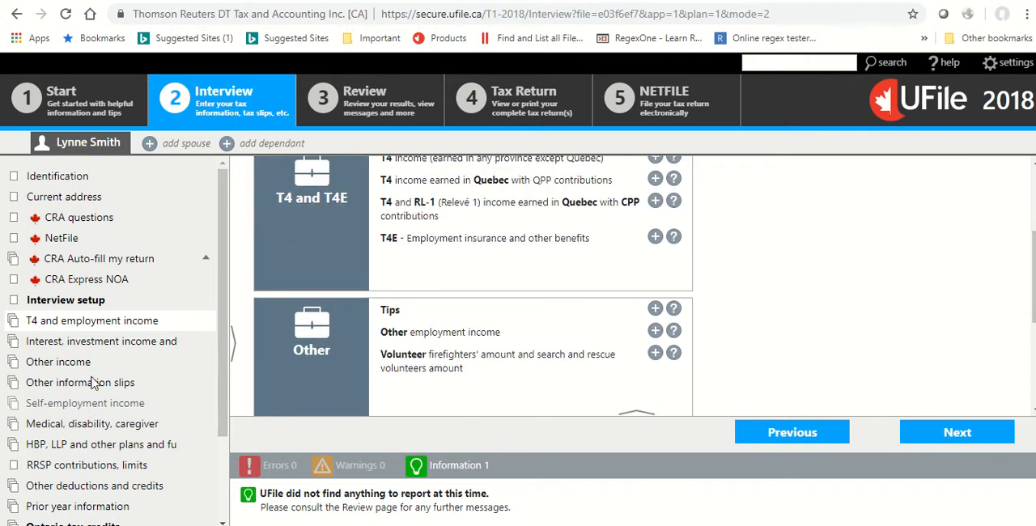
left_click(109, 322)
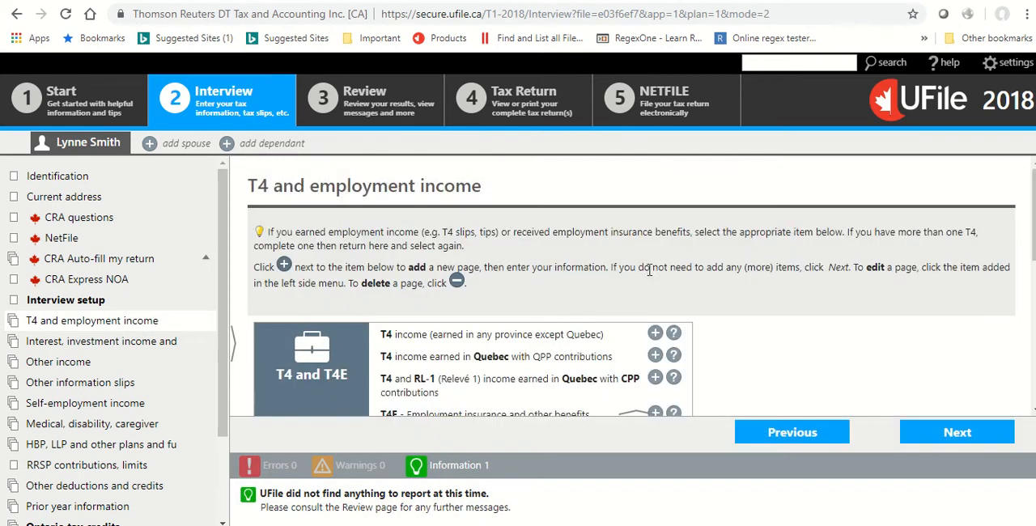
left_click(655, 256)
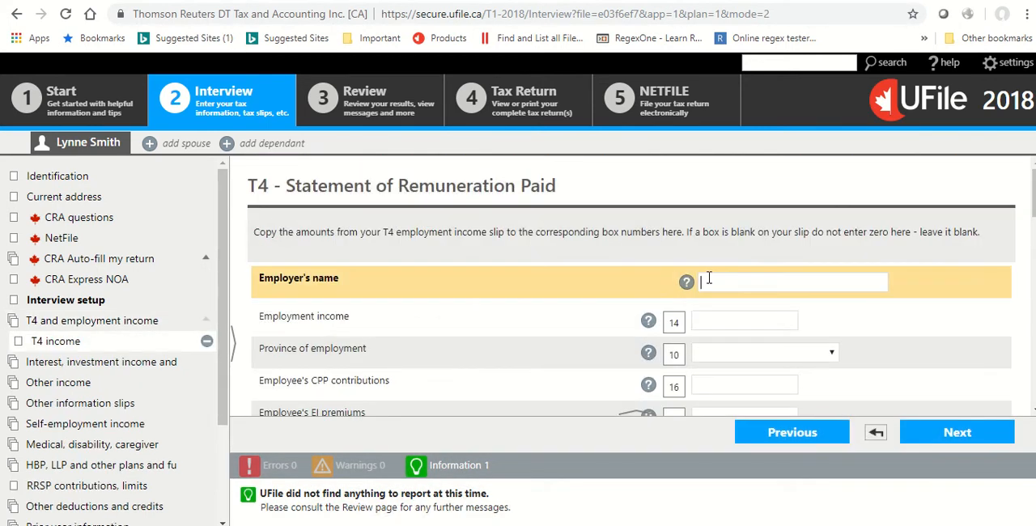
On the T4 slip, enter No Frills as employer, $12,500 as employment income and Ontario as province of employment.
type("No Frill")
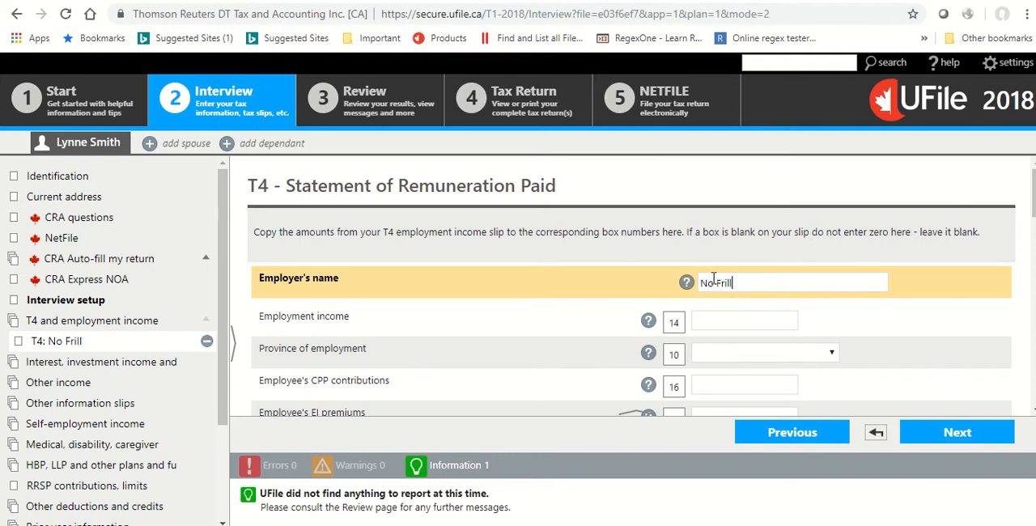
type("s")
key("Tab")
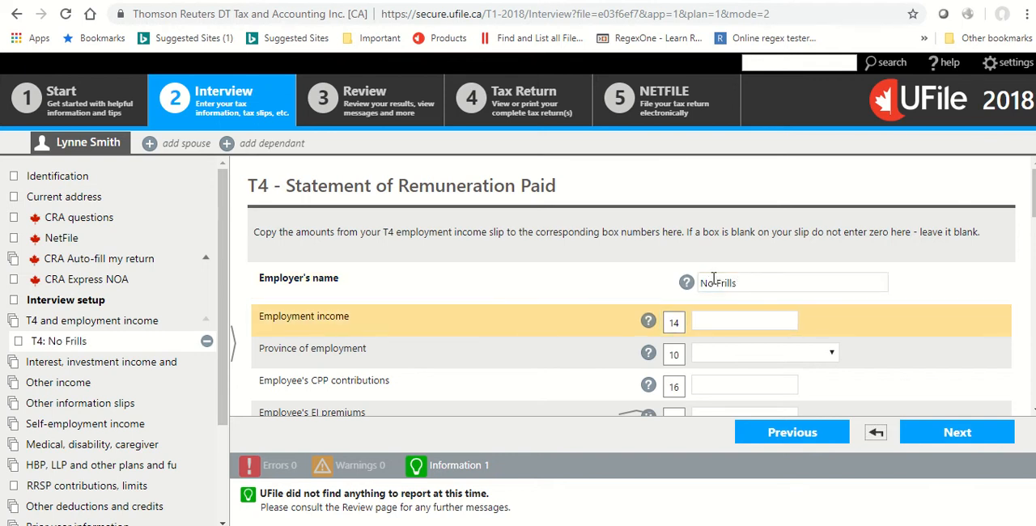
type("12,500")
key("Tab")
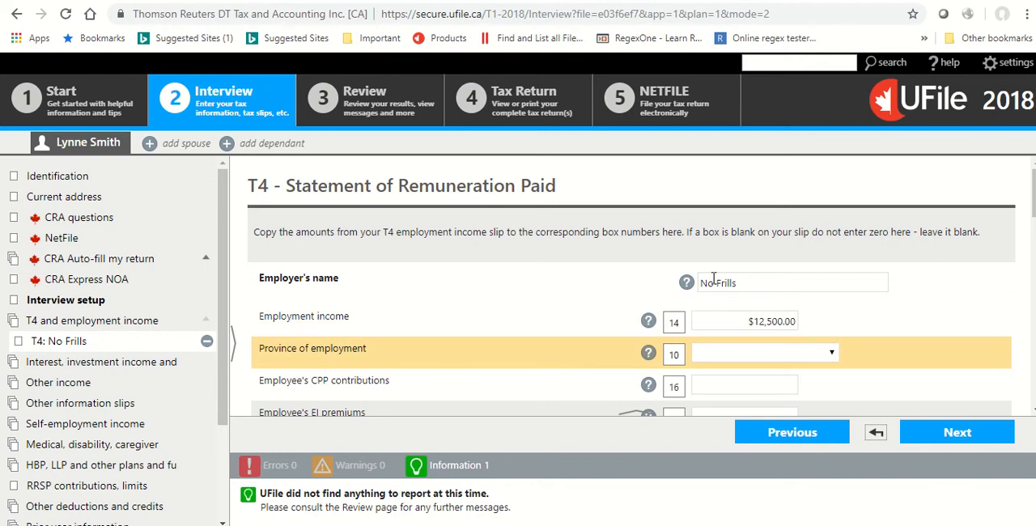
left_click(739, 352)
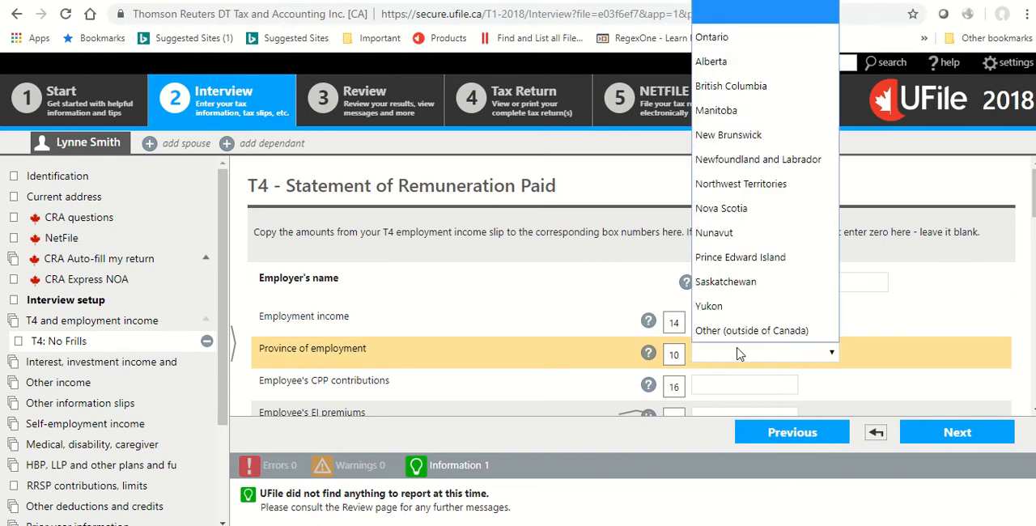
left_click(720, 37)
Enter $1,899 for the employee's CPP contributions and $650 for the EI premiums on the T4 slip.
scroll(604, 339, "down", 1)
key("Tab")
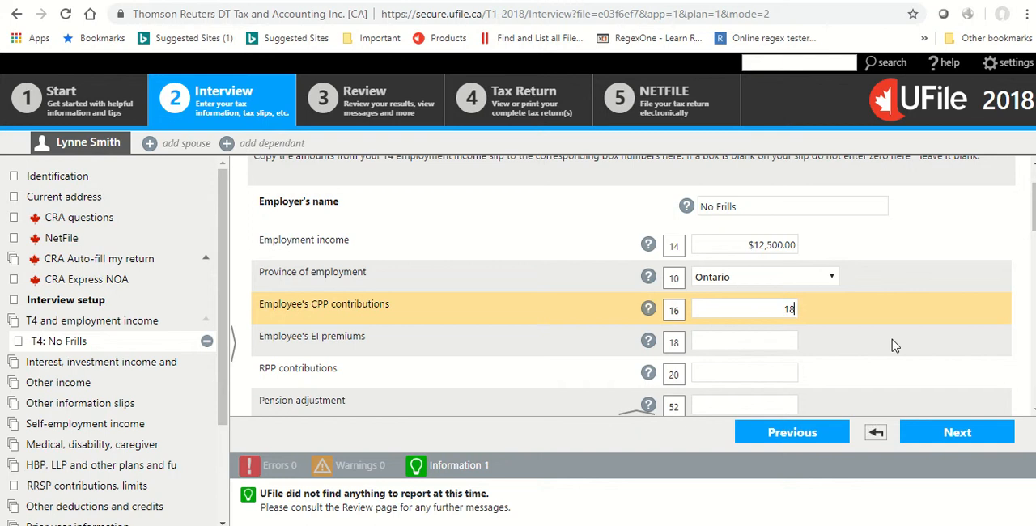
key("Tab")
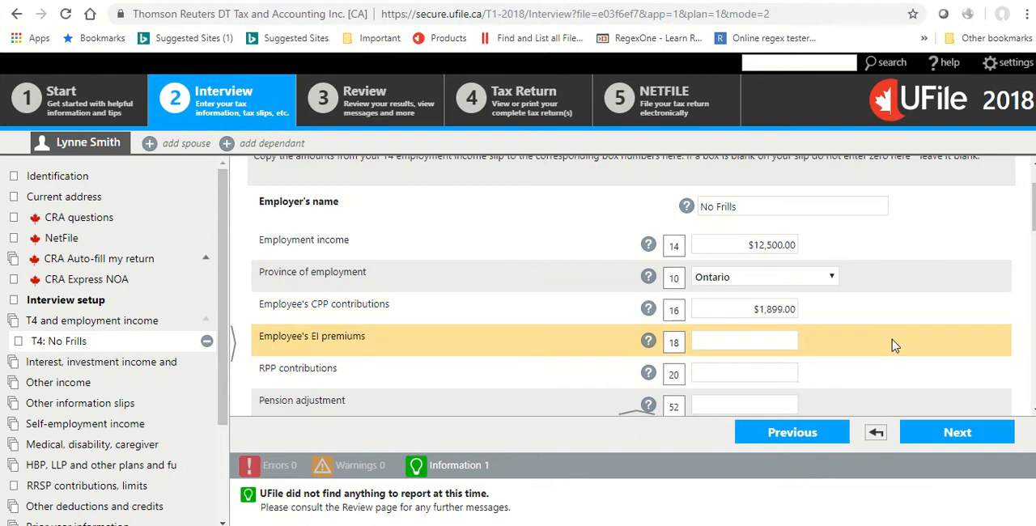
type("650")
key("Tab")
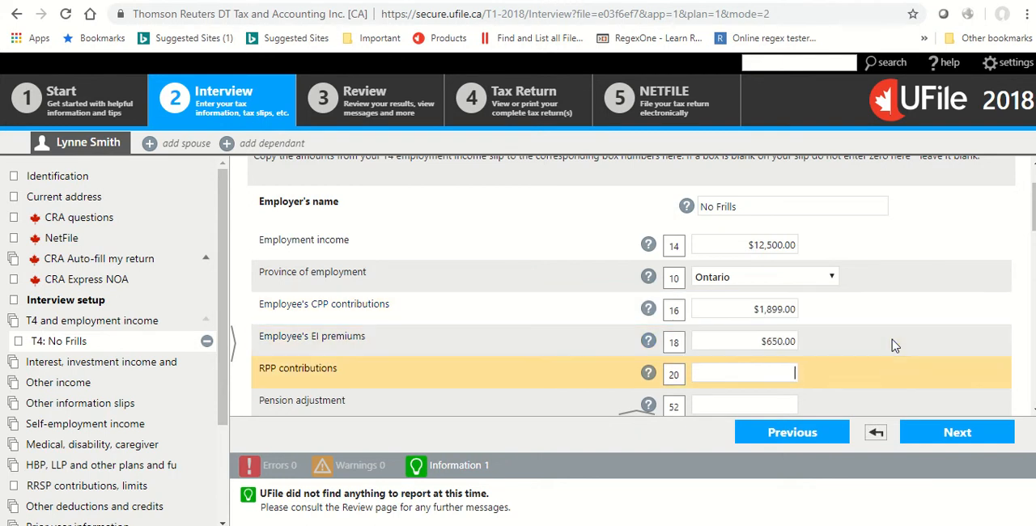
Enter $1,300 of income tax deducted and $12,500 for both EI insurable and CPP pensionable earnings on the T4 slip.
scroll(871, 347, "down", 2)
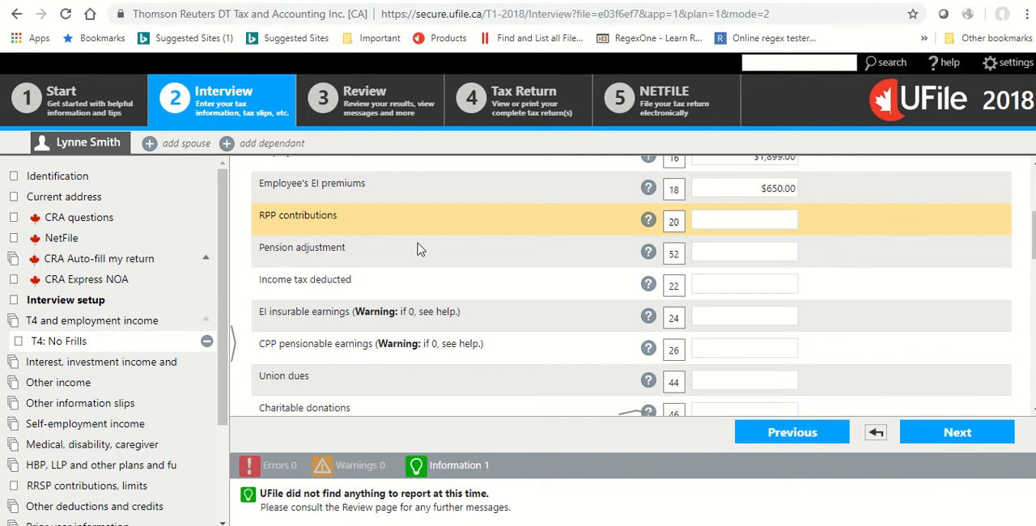
scroll(733, 287, "up", 2)
scroll(733, 287, "down", 2)
left_click(743, 282)
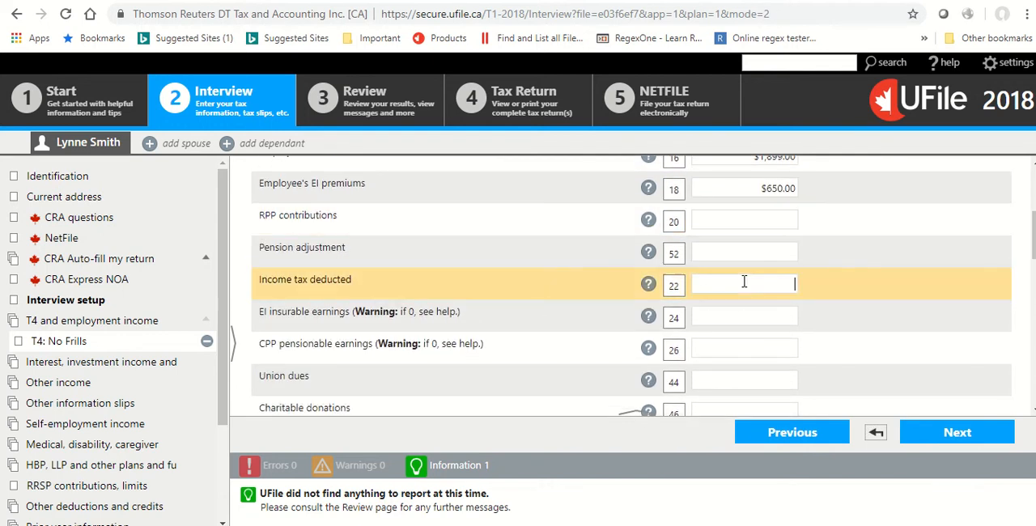
type("1,300")
key("Tab")
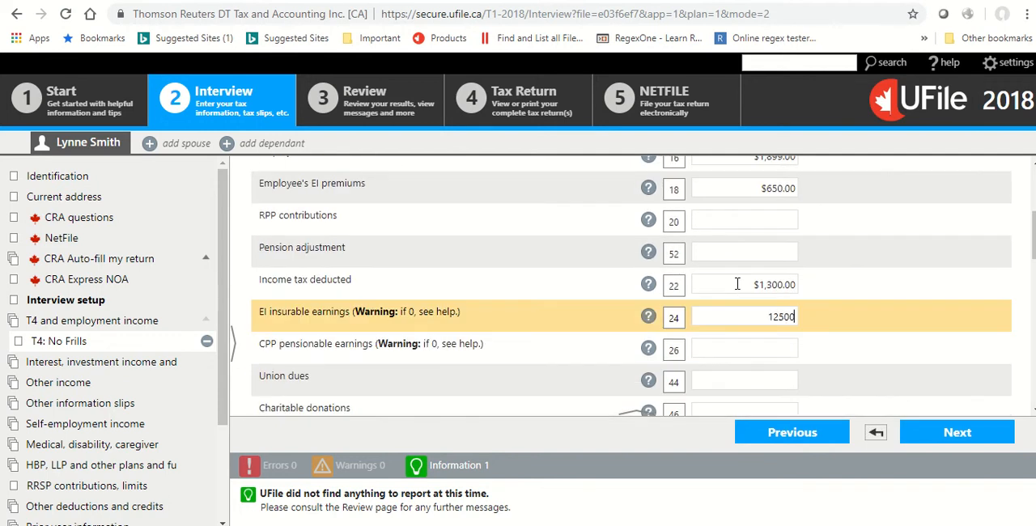
key("Tab")
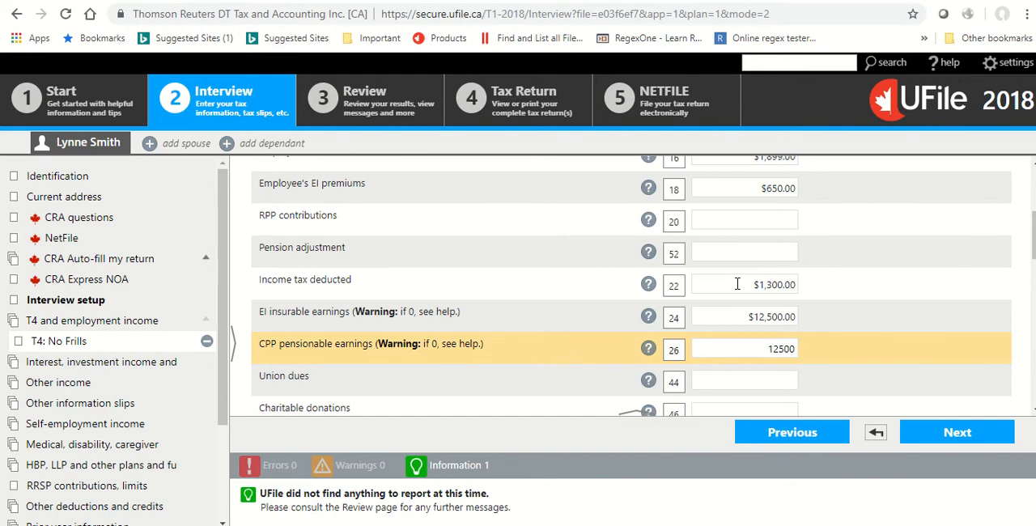
key("Tab")
scroll(395, 319, "down", 1)
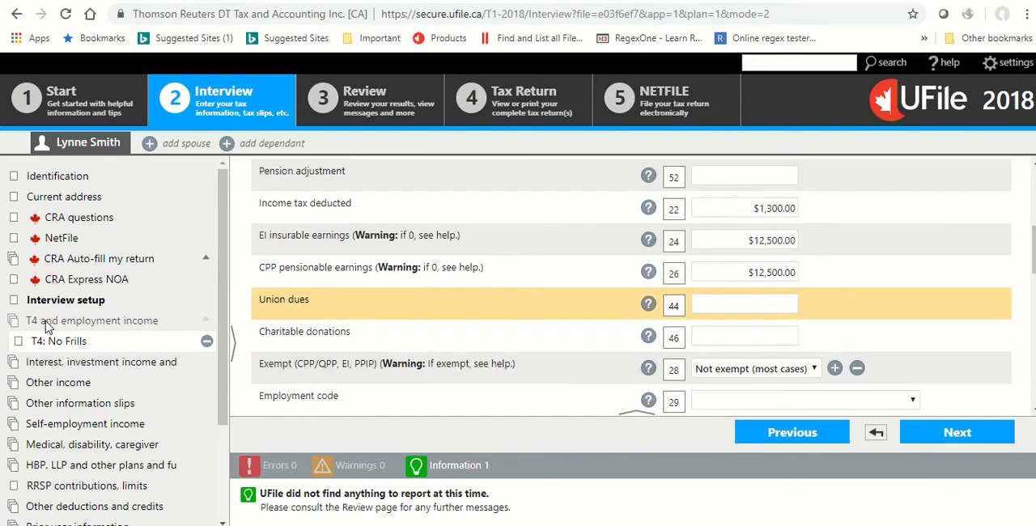
Return to the T4 and employment income page and add a T4E slip for employment insurance and other benefits.
left_click(47, 323)
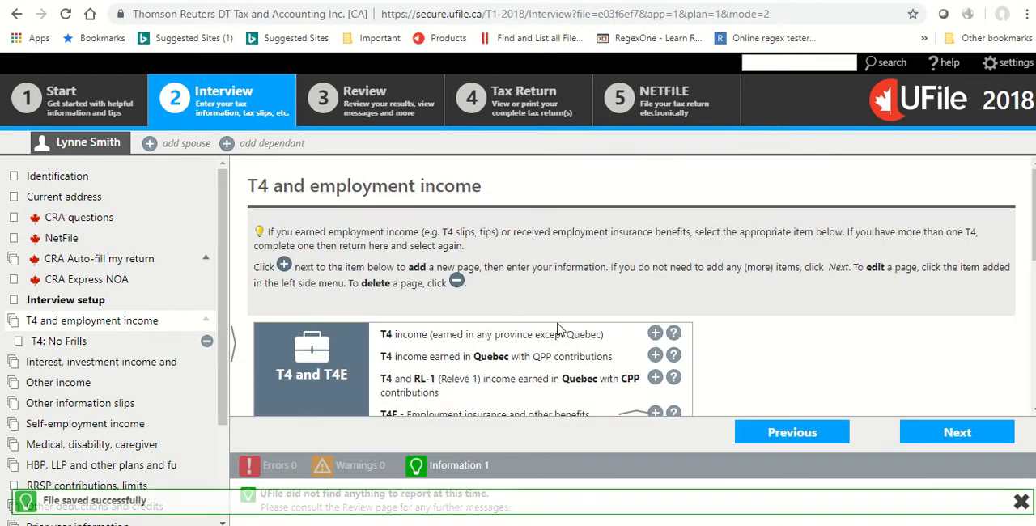
scroll(557, 327, "down", 3)
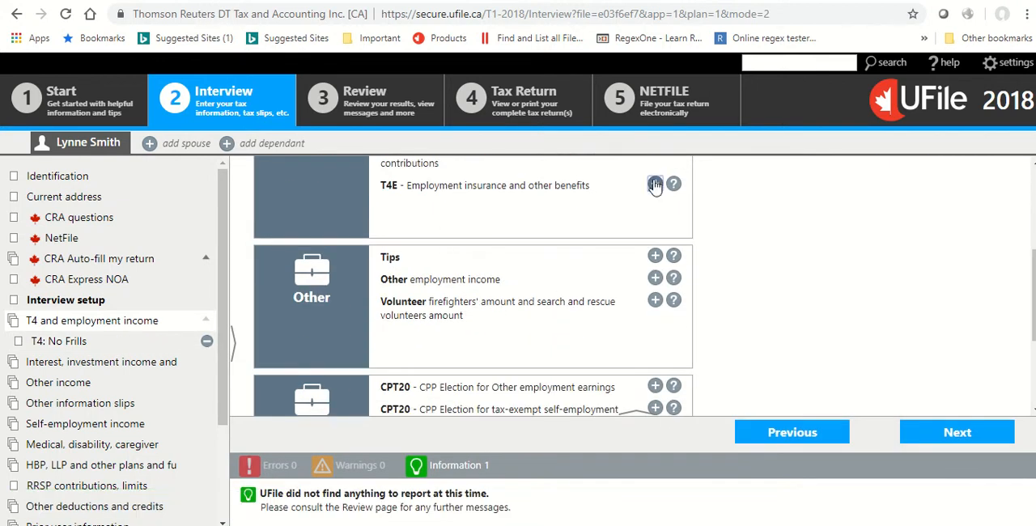
left_click(655, 185)
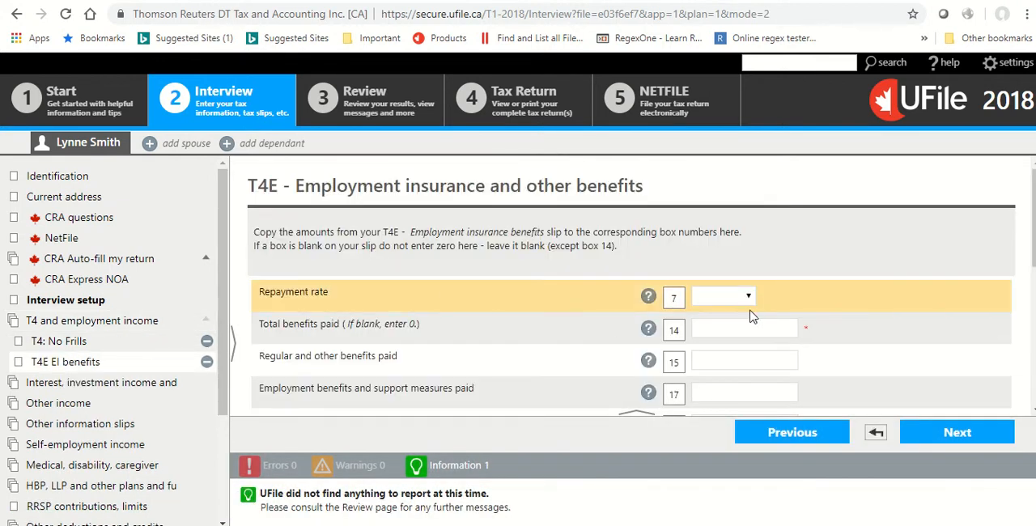
Set the T4E repayment rate to 30% and both total and regular benefits paid to $3,000, and continue to the investment income page.
left_click(748, 296)
left_click(731, 346)
left_click(738, 328)
key("Tab")
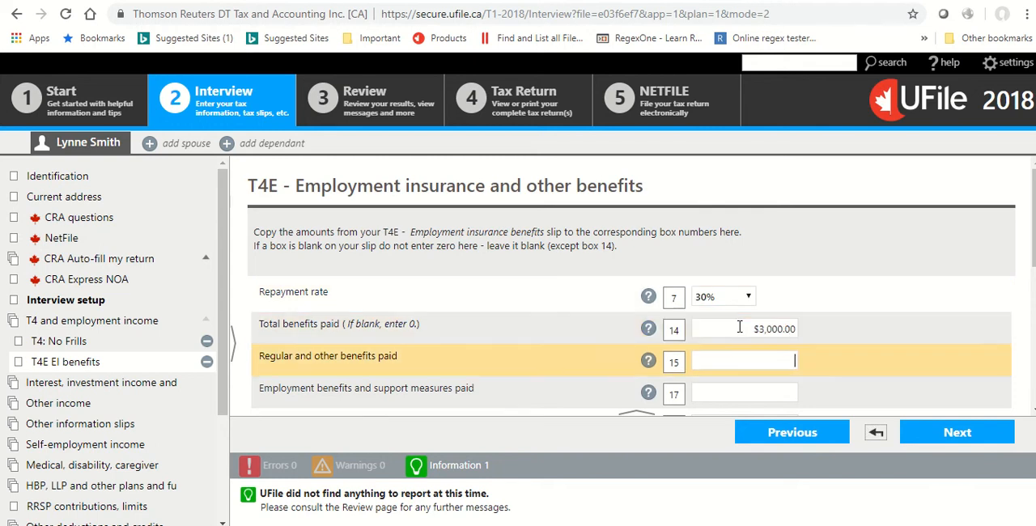
type("3,000")
key("Tab")
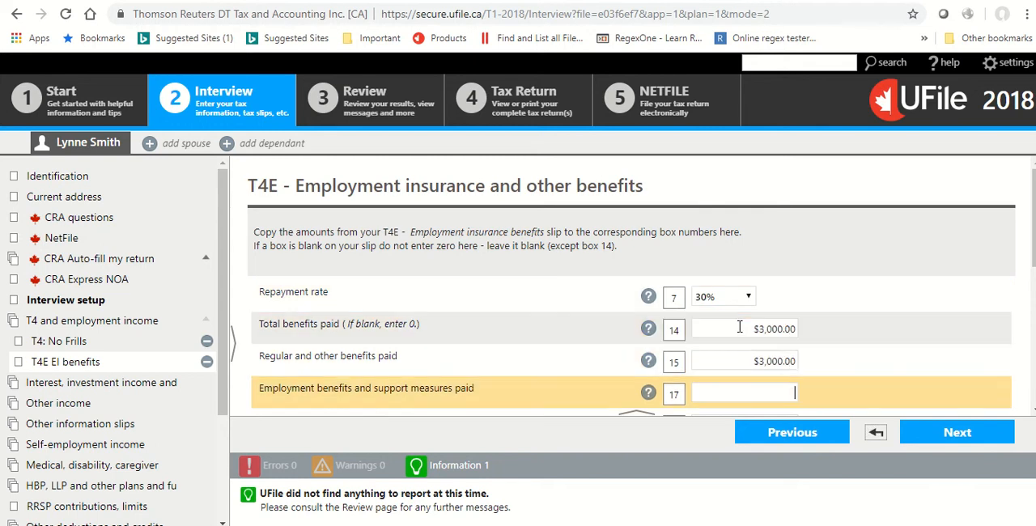
left_click(930, 436)
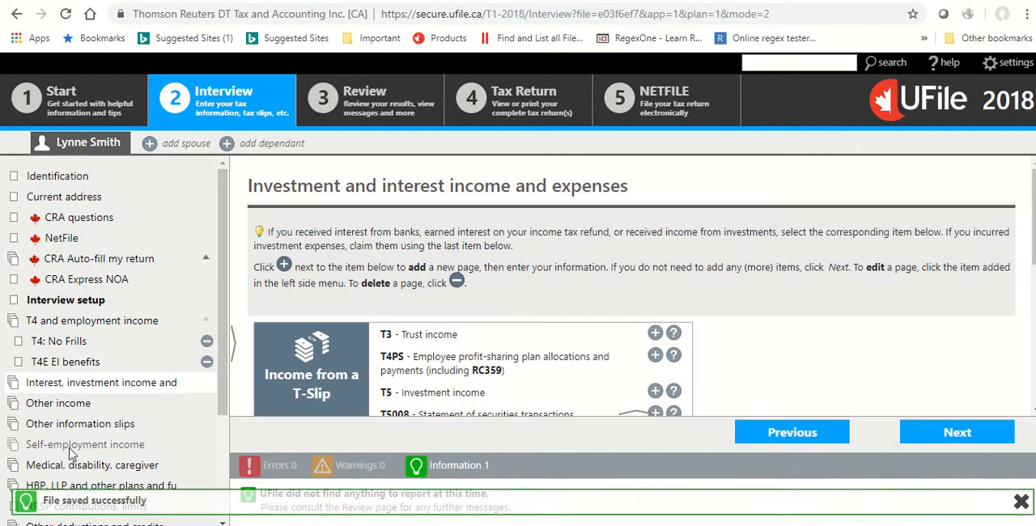
Add a T2125 business income form under self-employment income and set its business address to the same address as on the return.
left_click(73, 444)
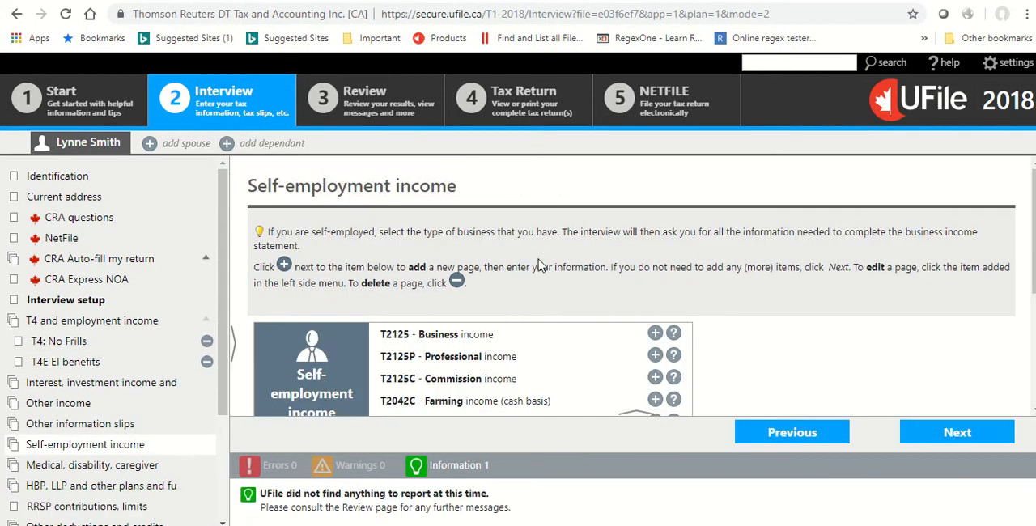
scroll(538, 259, "down", 2)
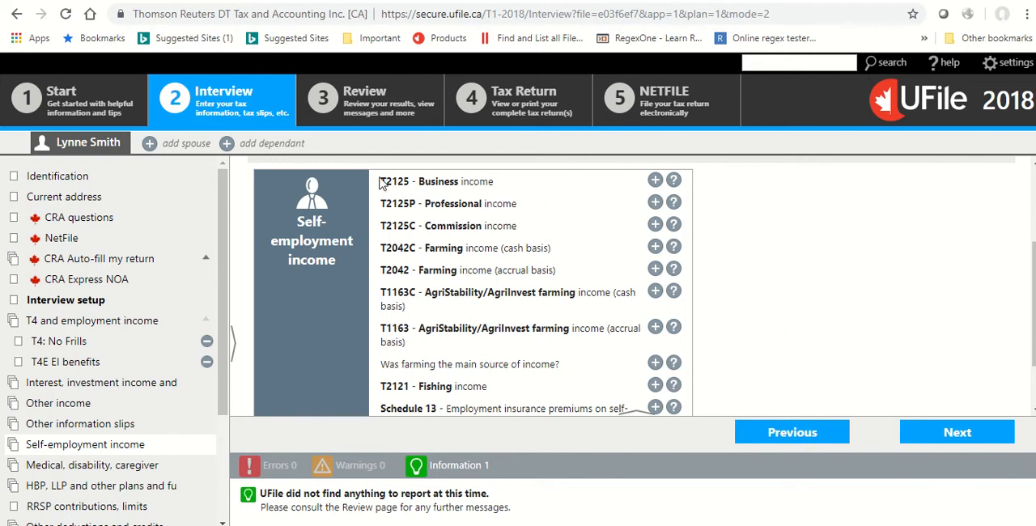
left_click(655, 180)
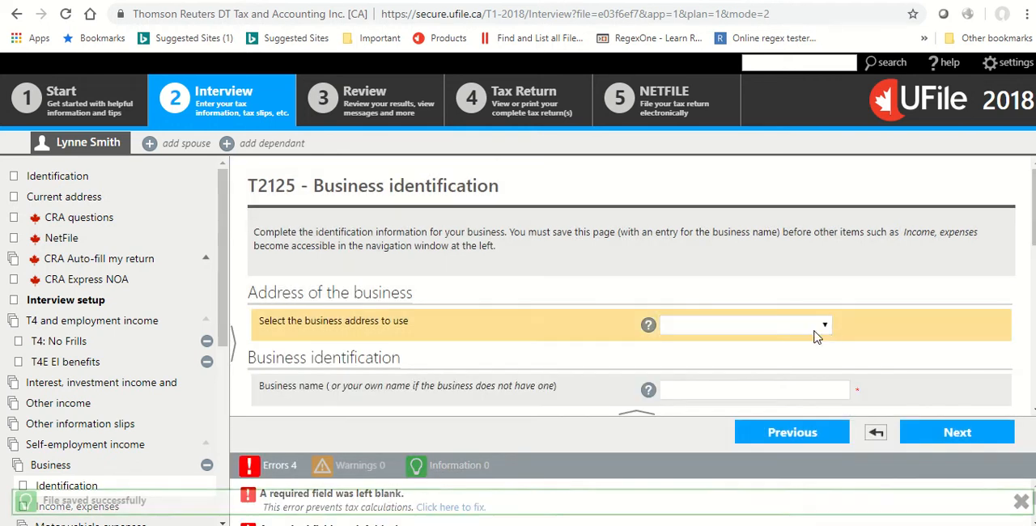
left_click(816, 331)
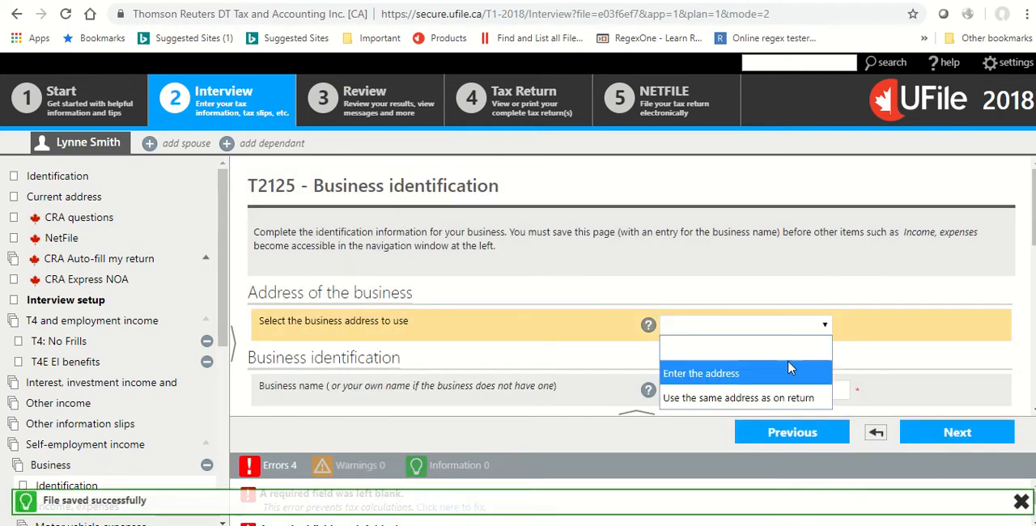
left_click(793, 400)
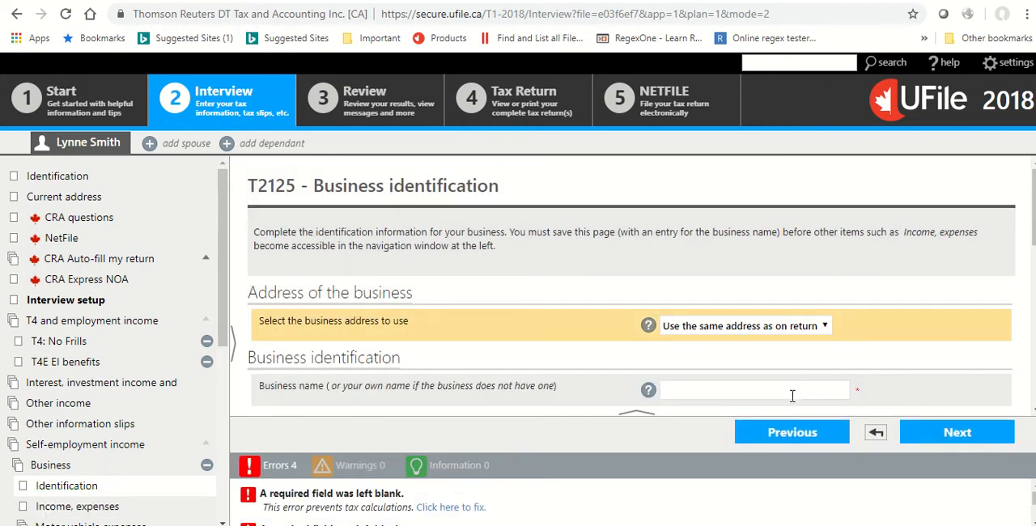
Name the business Smith's Gadgets and set its fiscal period from 01-09-2018 to 31-12-2018.
scroll(736, 355, "down", 2)
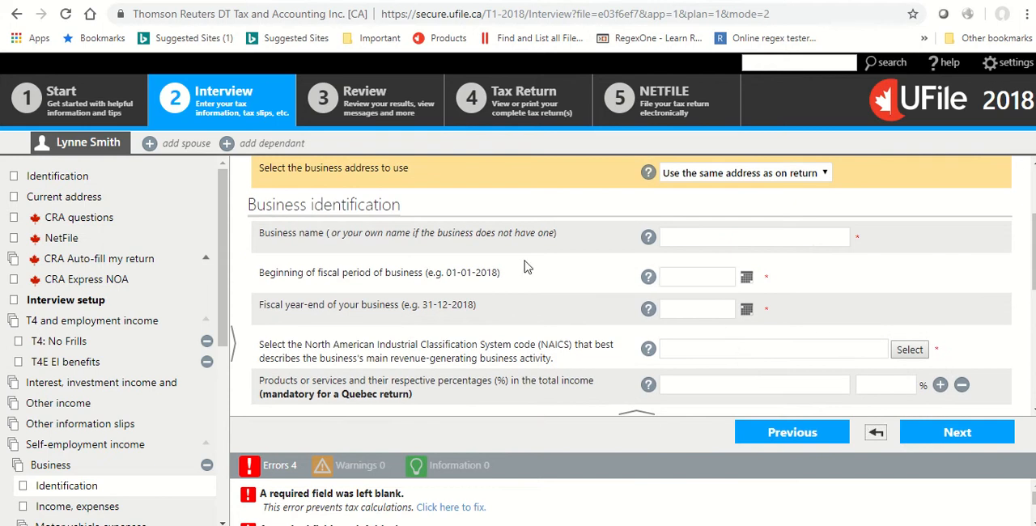
left_click(727, 235)
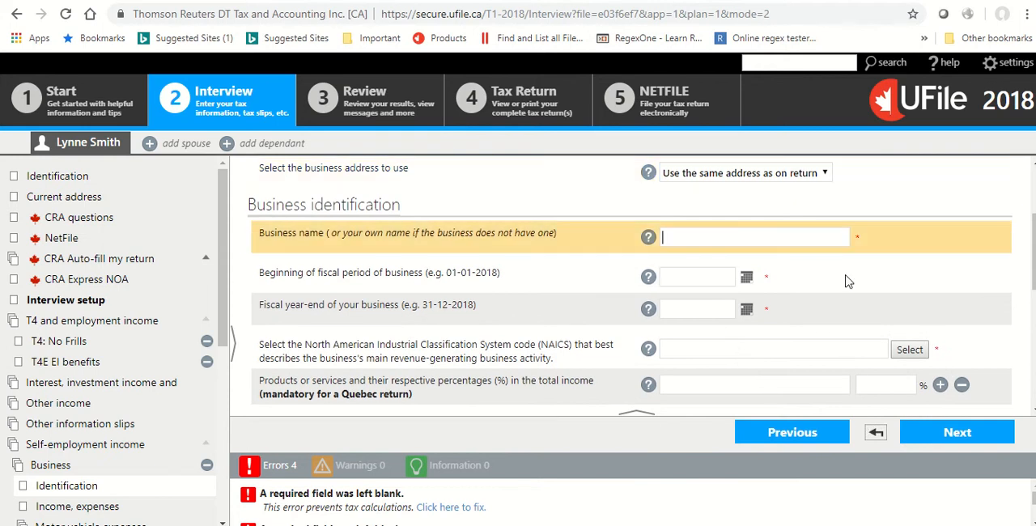
type("L")
key("BackSpace")
type("Smith's")
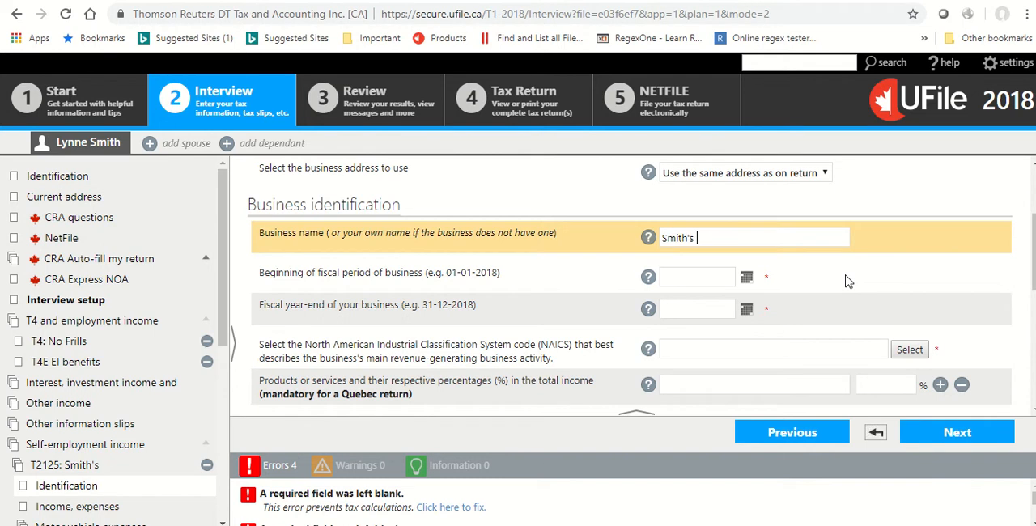
type(" Gadgets")
key("Tab")
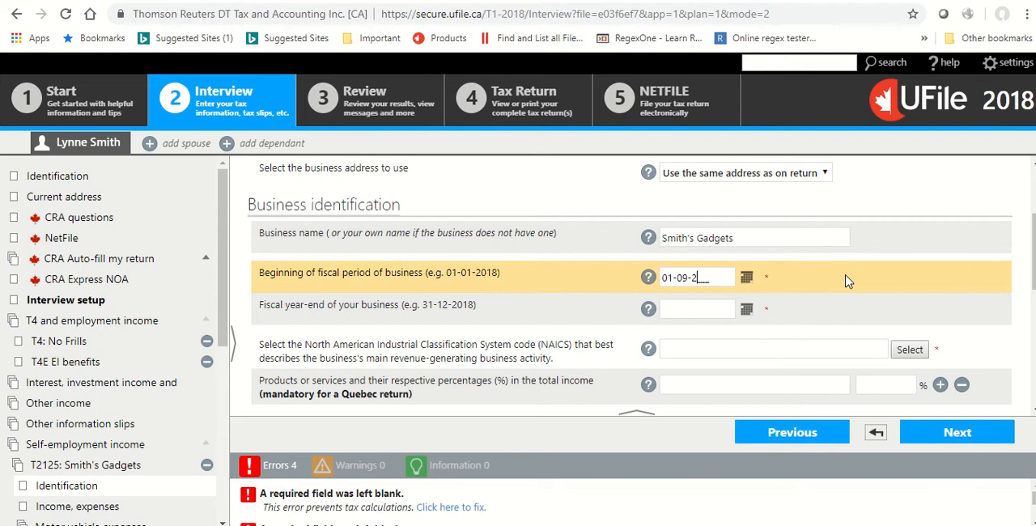
key("Tab")
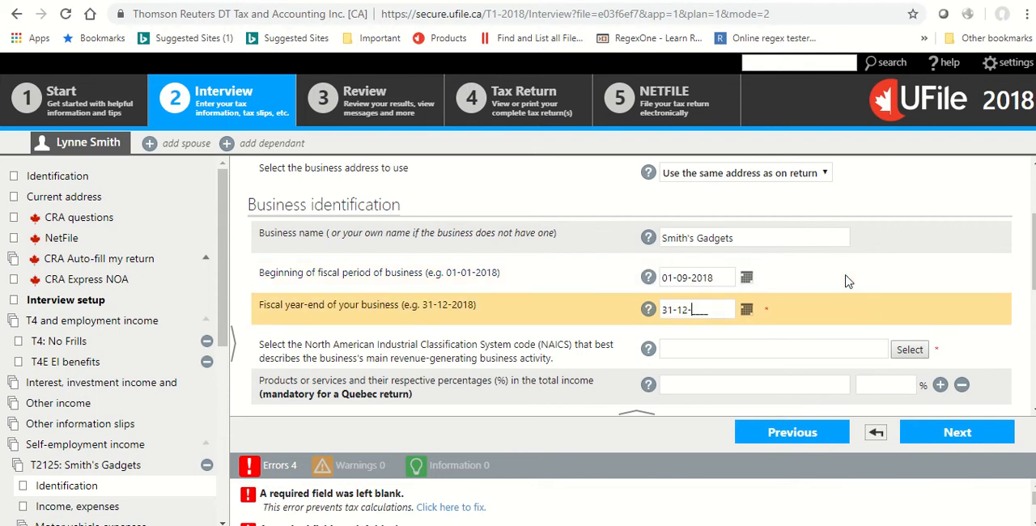
left_click(847, 281)
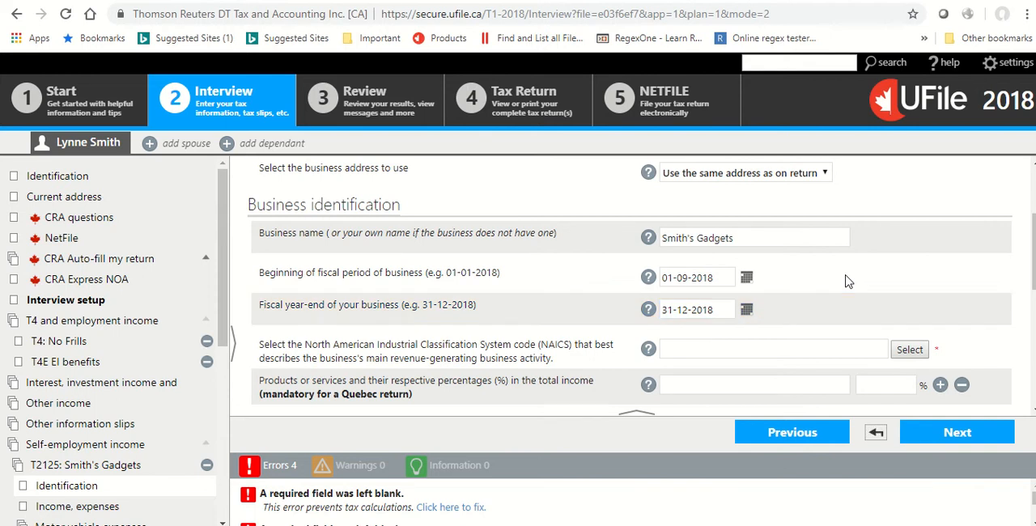
Set the business's NAICS code to 453999 All Other Miscellaneous Store Retailers, found under Retail Trade, Miscellaneous Store Retailers.
scroll(841, 283, "down", 1)
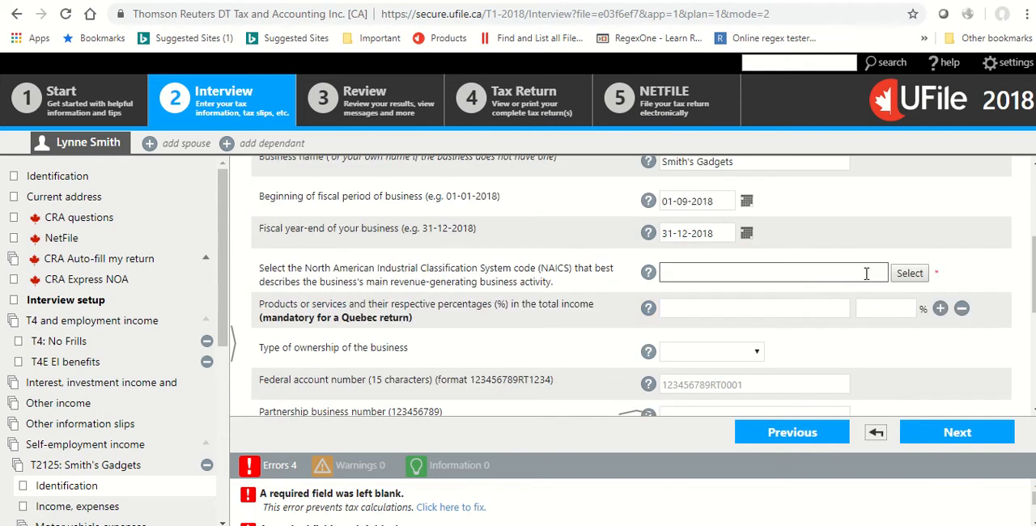
left_click(903, 274)
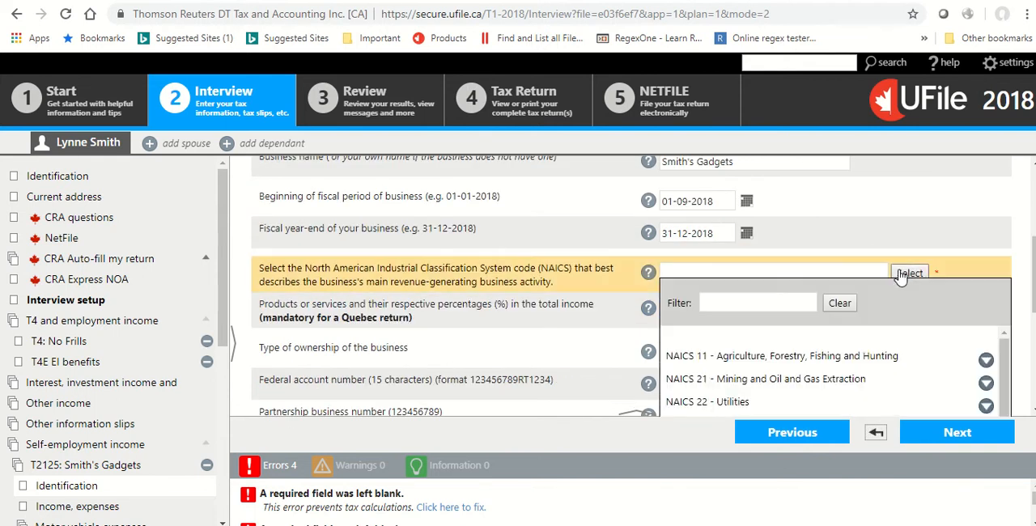
scroll(801, 380, "down", 1)
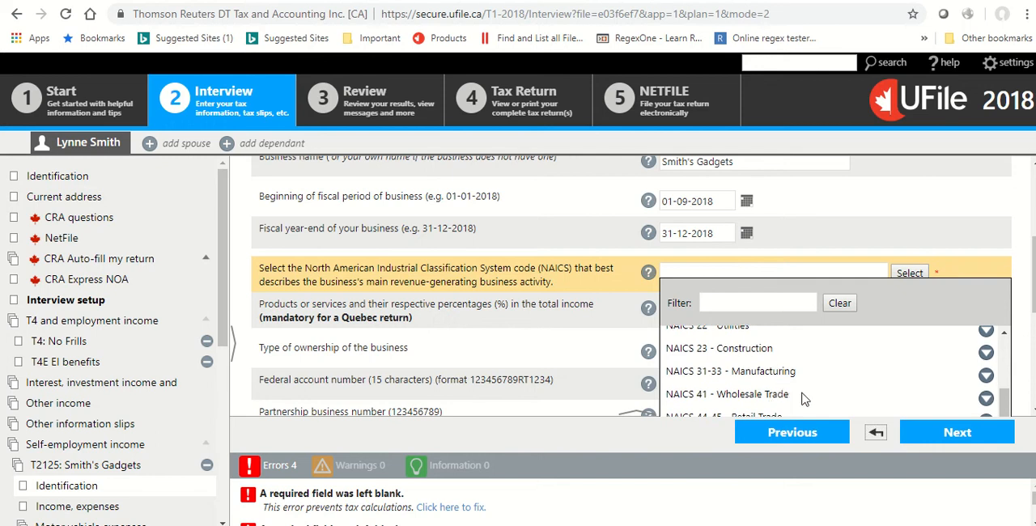
scroll(805, 398, "down", 2)
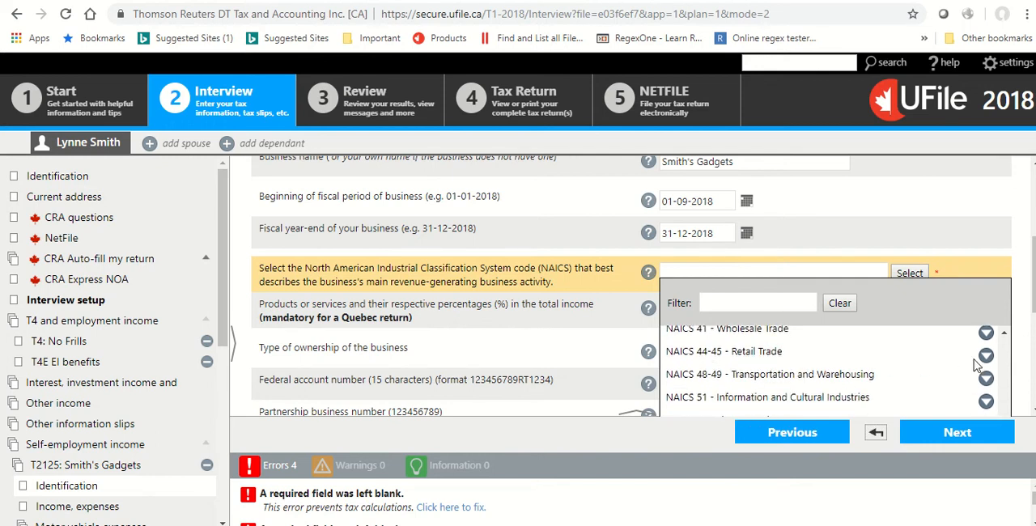
left_click(984, 356)
scroll(841, 340, "down", 8)
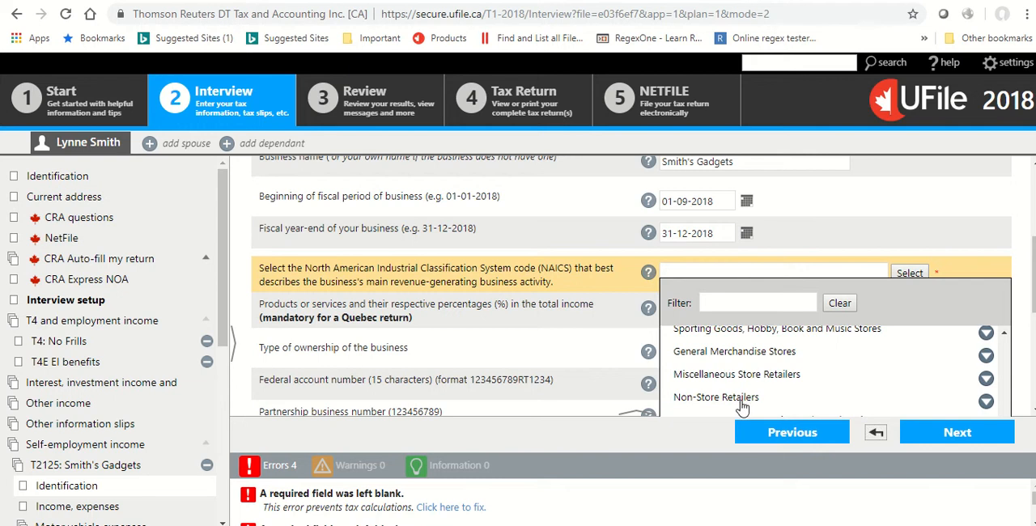
left_click(743, 376)
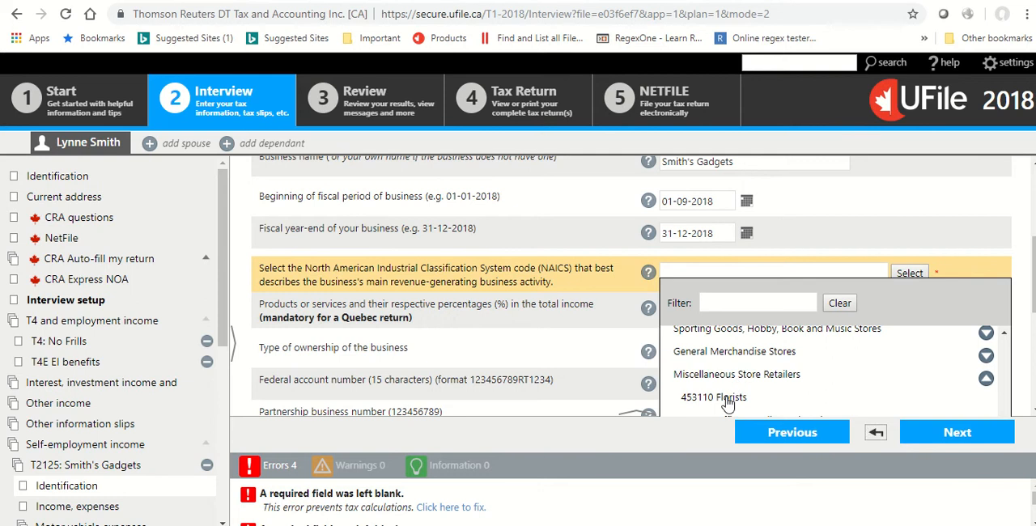
scroll(739, 387, "down", 5)
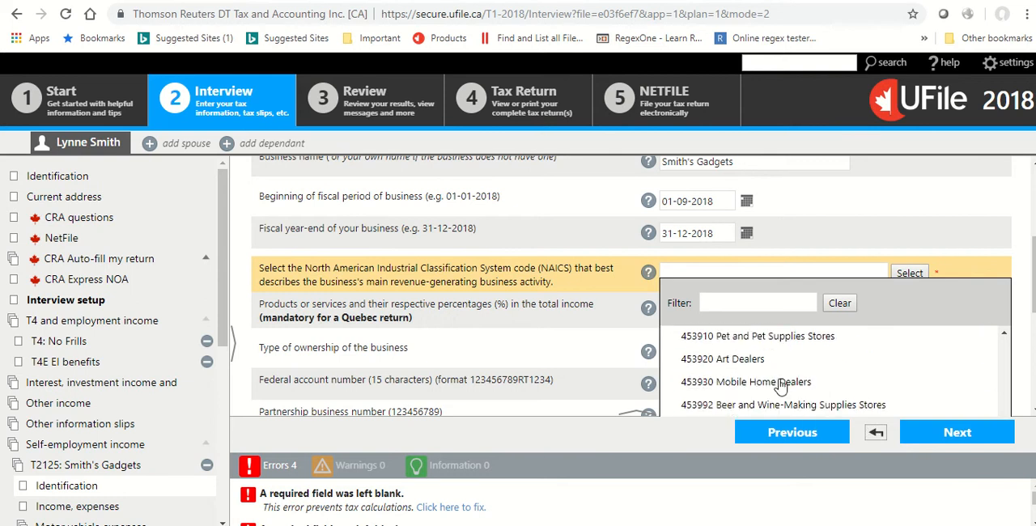
scroll(753, 364, "down", 1)
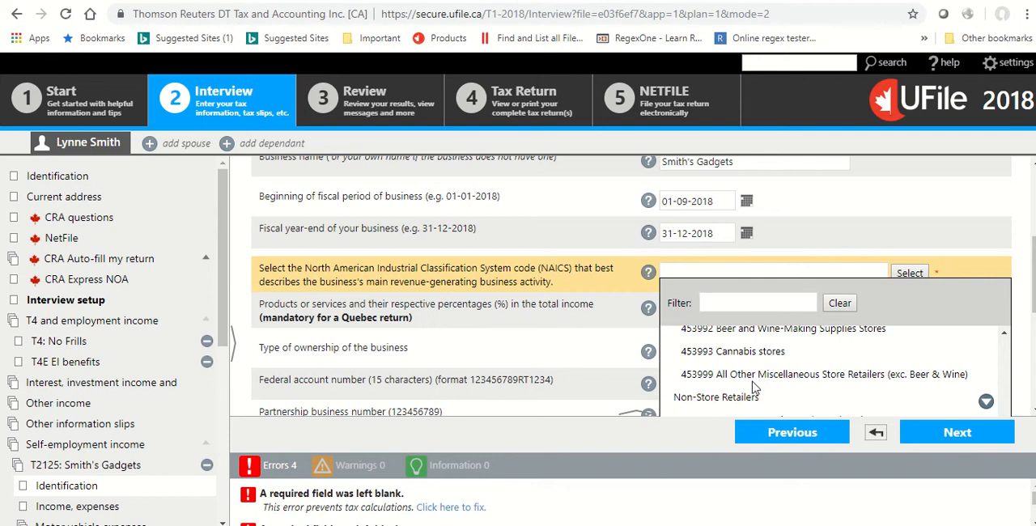
left_click(759, 380)
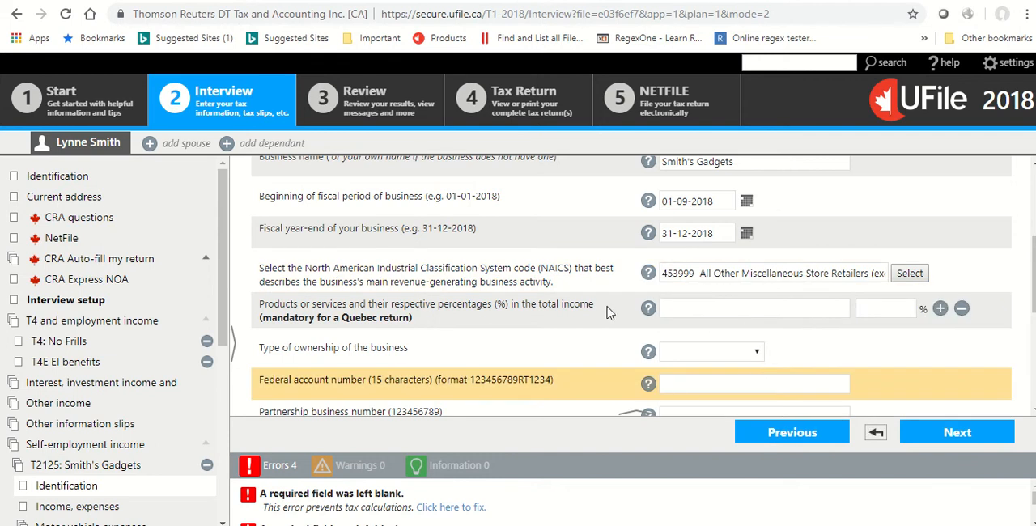
Enter Gadgets as the product making up 100% of total income and set the ownership type to Sole proprietorship.
scroll(631, 307, "down", 1)
left_click(704, 233)
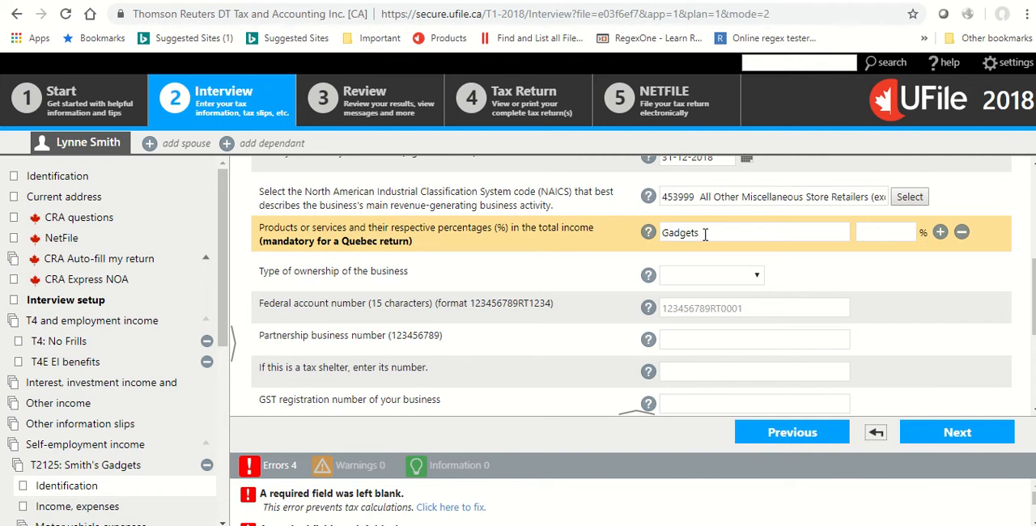
key("Tab")
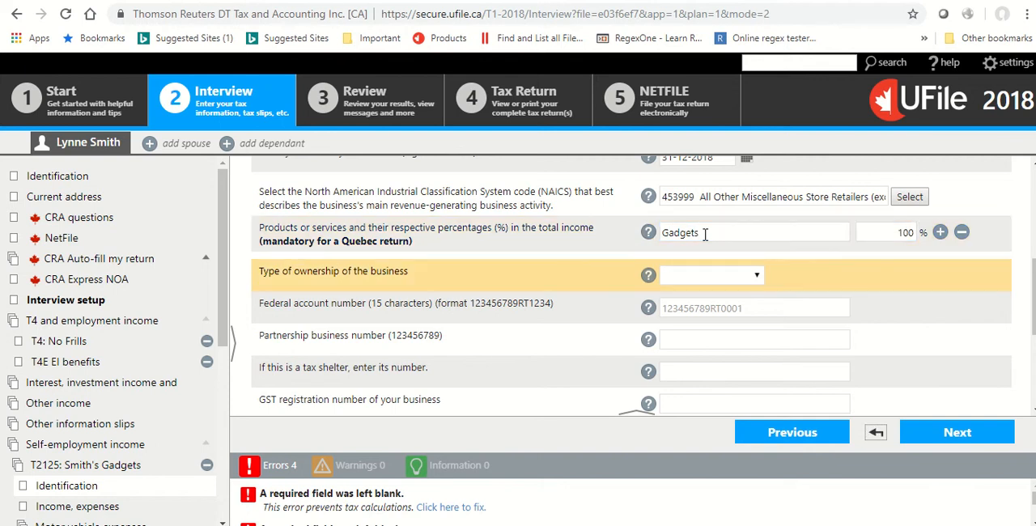
left_click(709, 277)
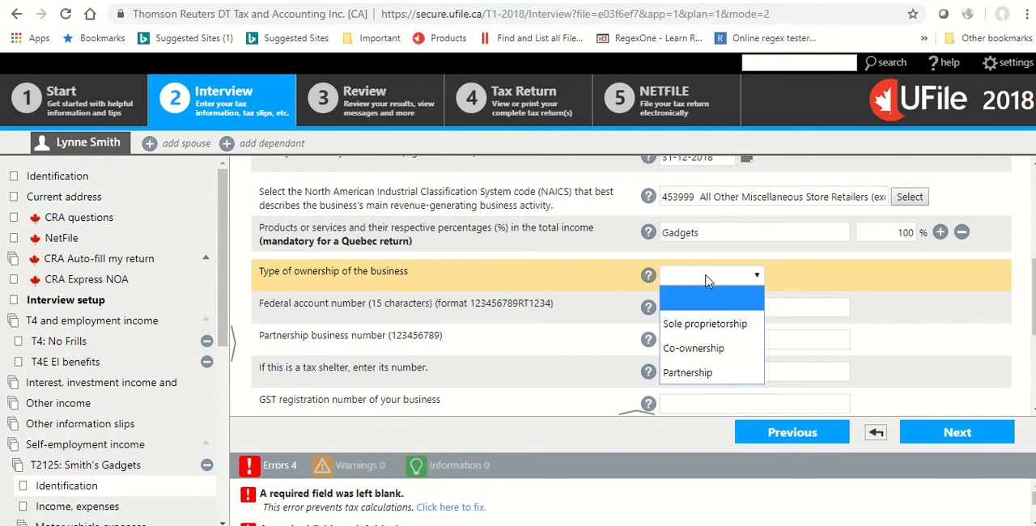
left_click(690, 332)
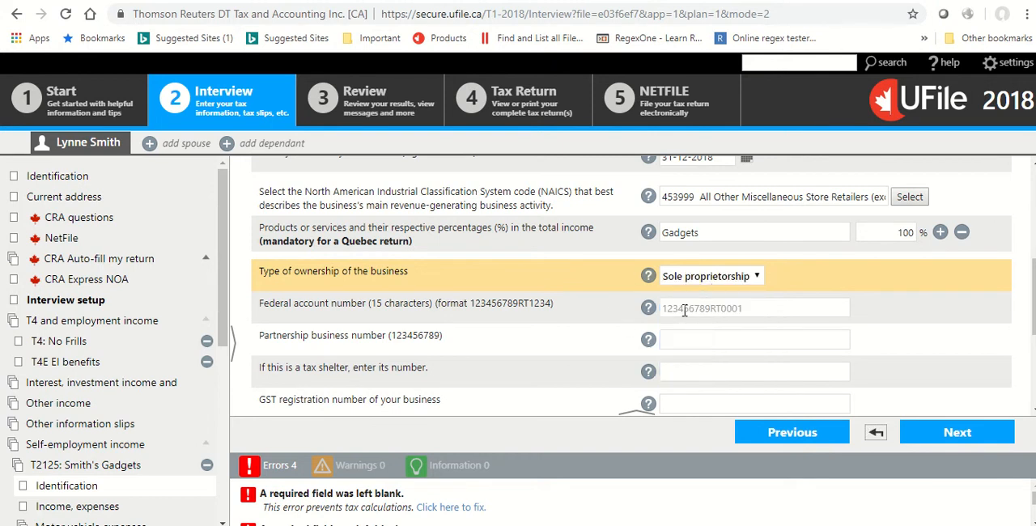
Leave the remaining business identification fields blank and continue to the T2125 income and expenses page.
scroll(512, 362, "down", 1)
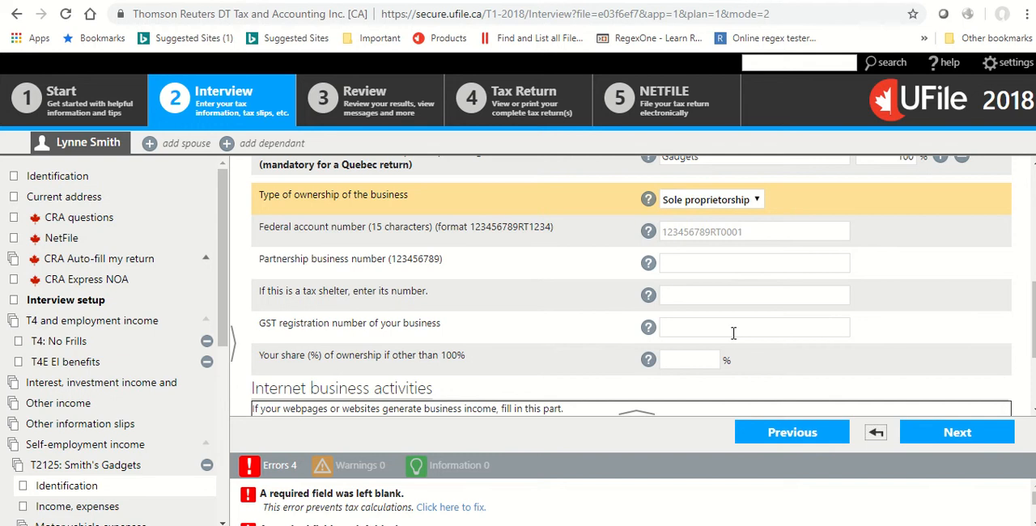
scroll(733, 333, "down", 2)
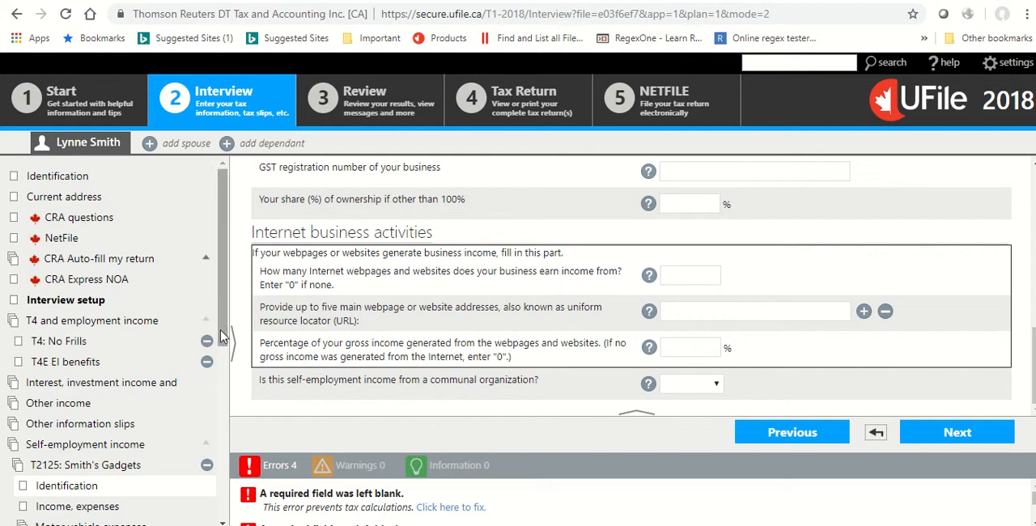
scroll(223, 336, "down", 4)
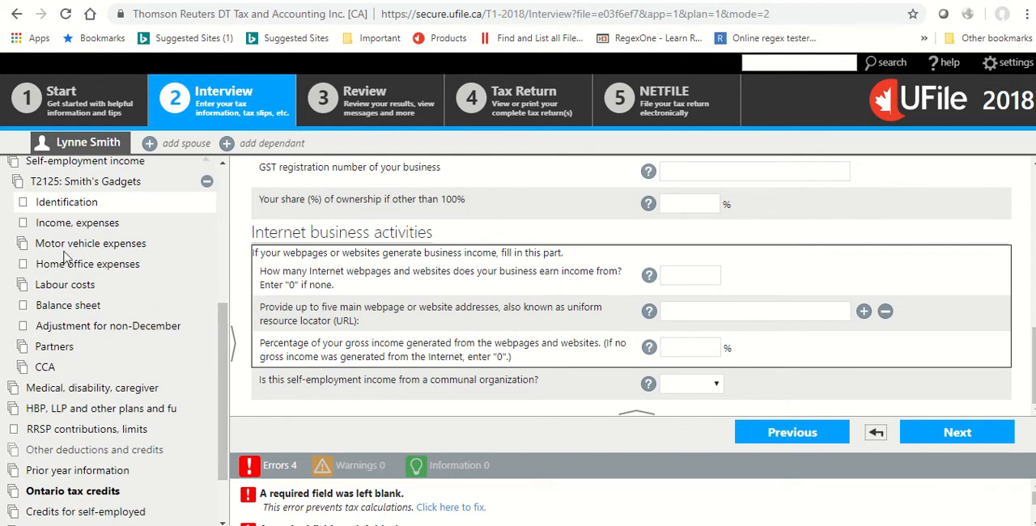
left_click(955, 433)
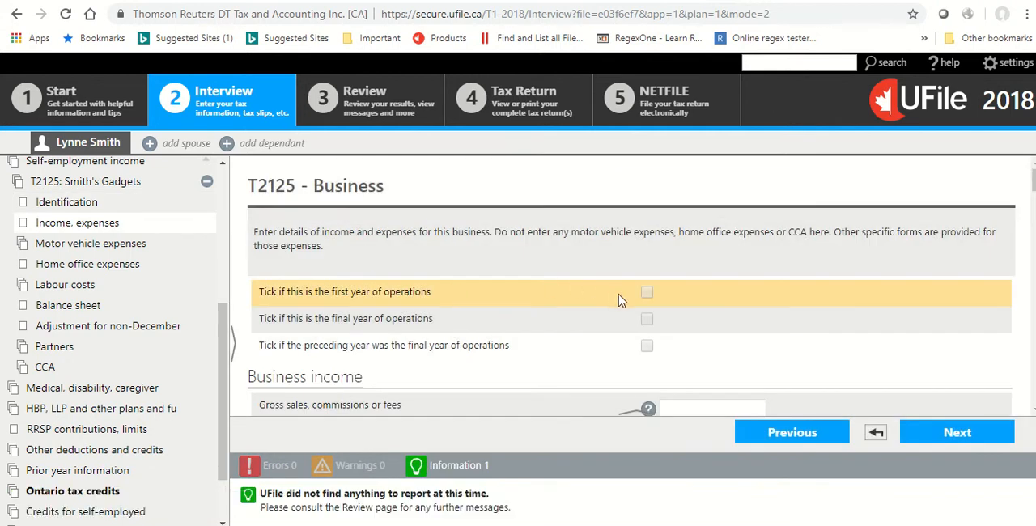
Mark this as the first year of operations and enter 19500 for gross sales, commissions or fees.
left_click(646, 295)
scroll(705, 259, "down", 2)
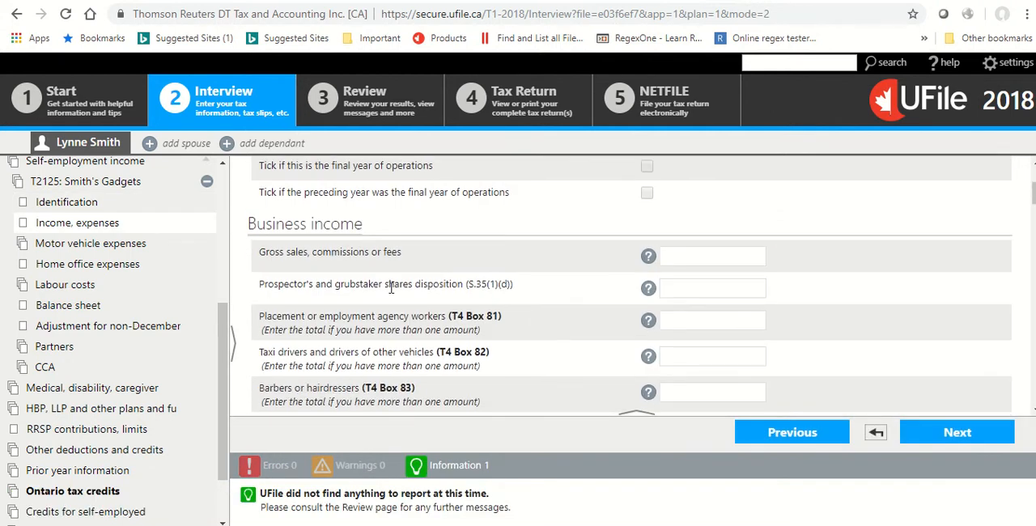
left_click(678, 256)
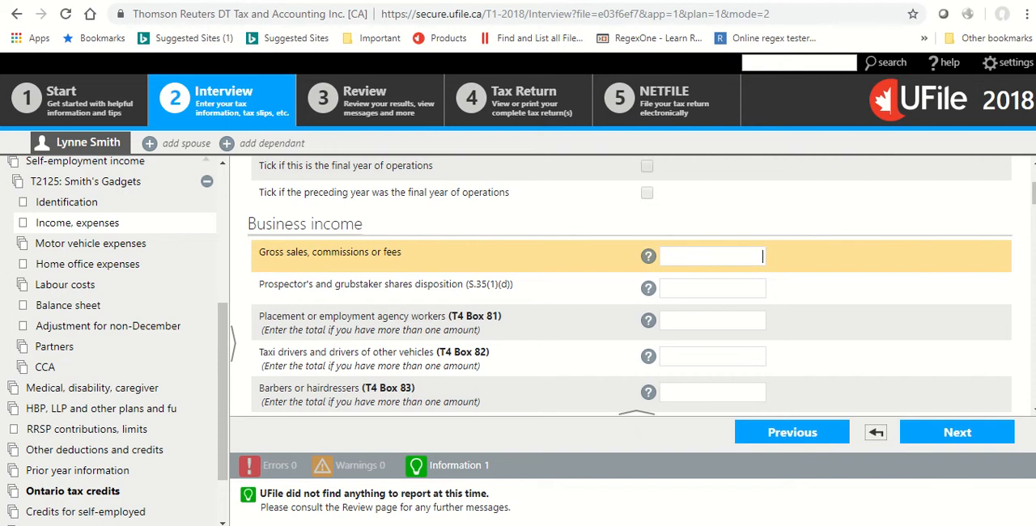
type("19500")
Enter 600 for advertising in the business expenses section of the T2125.
scroll(860, 266, "down", 2)
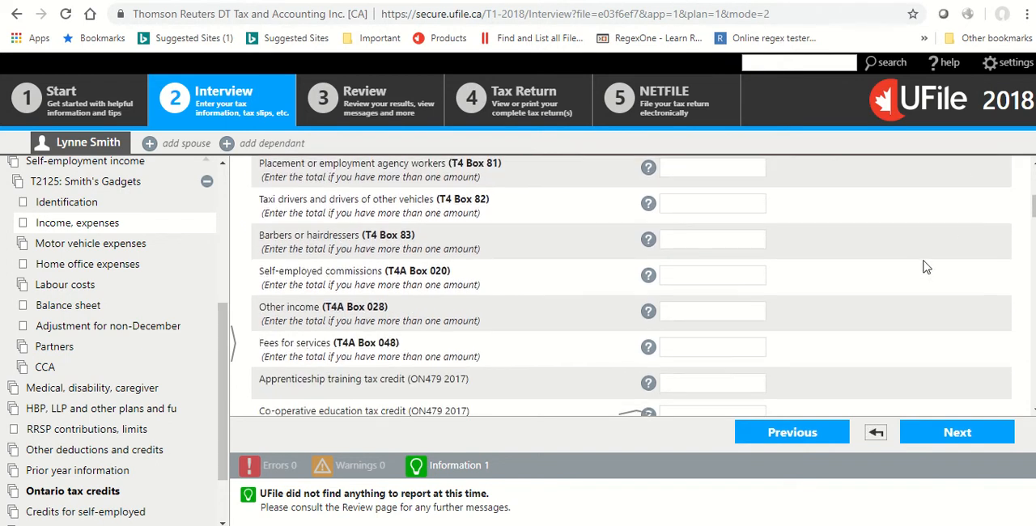
scroll(543, 294, "down", 2)
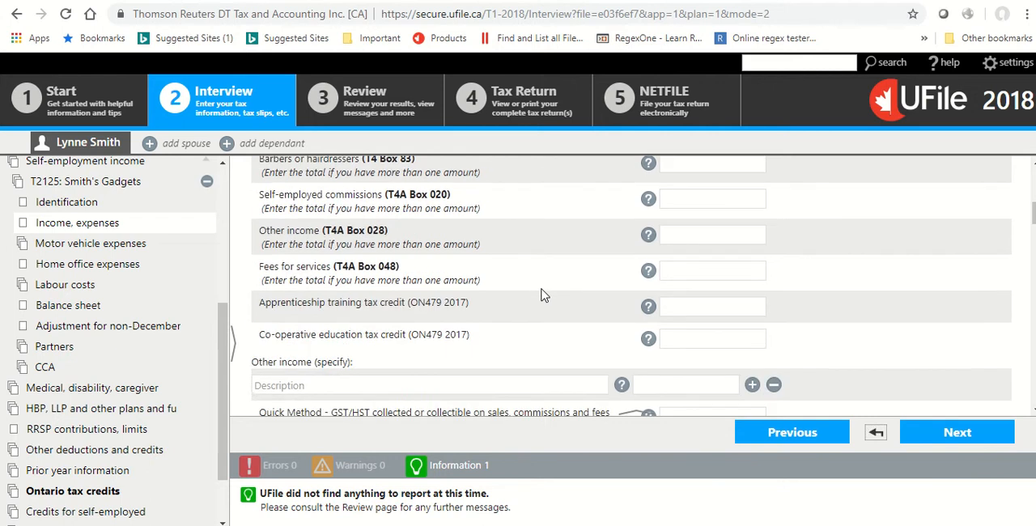
scroll(496, 287, "down", 2)
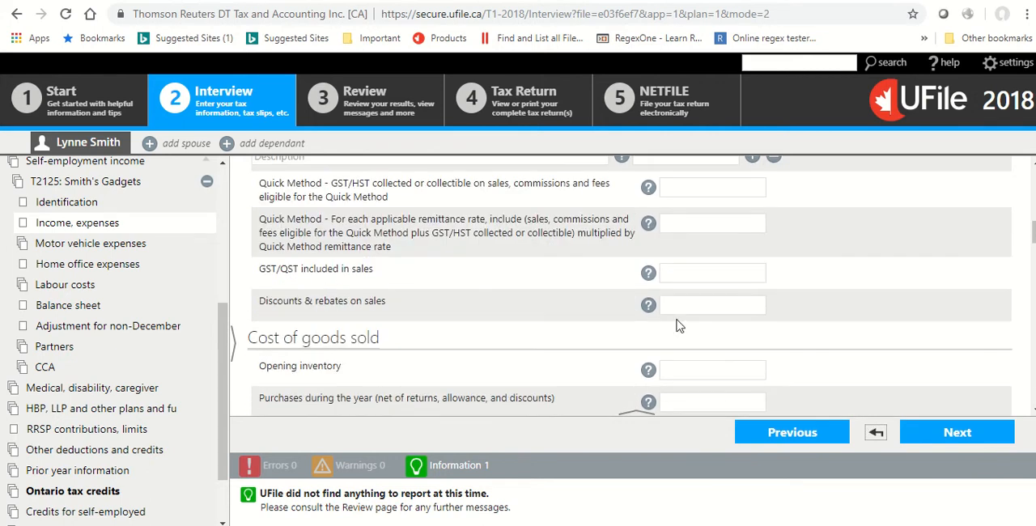
scroll(453, 328, "down", 1)
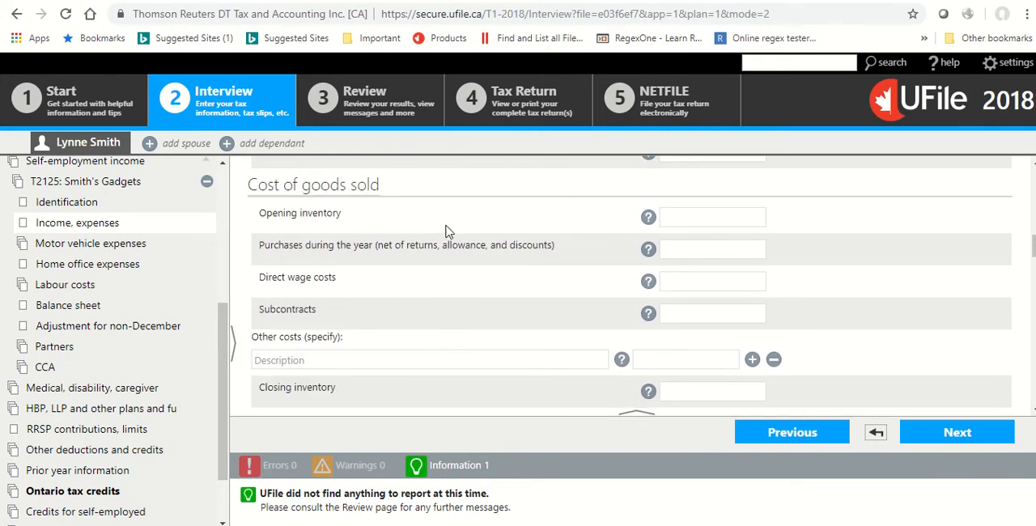
scroll(445, 233, "down", 2)
scroll(441, 251, "down", 1)
left_click(680, 227)
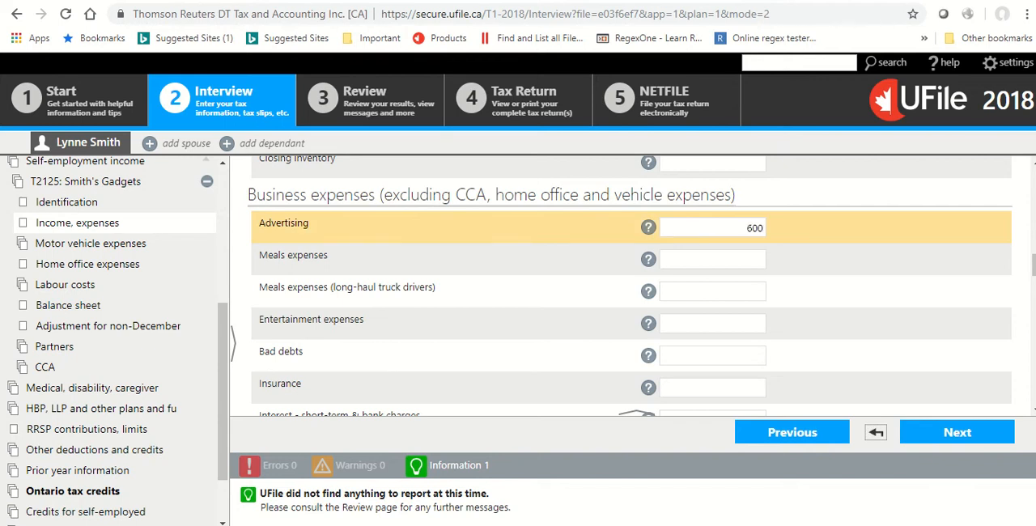
Complete the advertising amount of 600 and enter 1300 for meals expenses.
type("600")
left_click(695, 254)
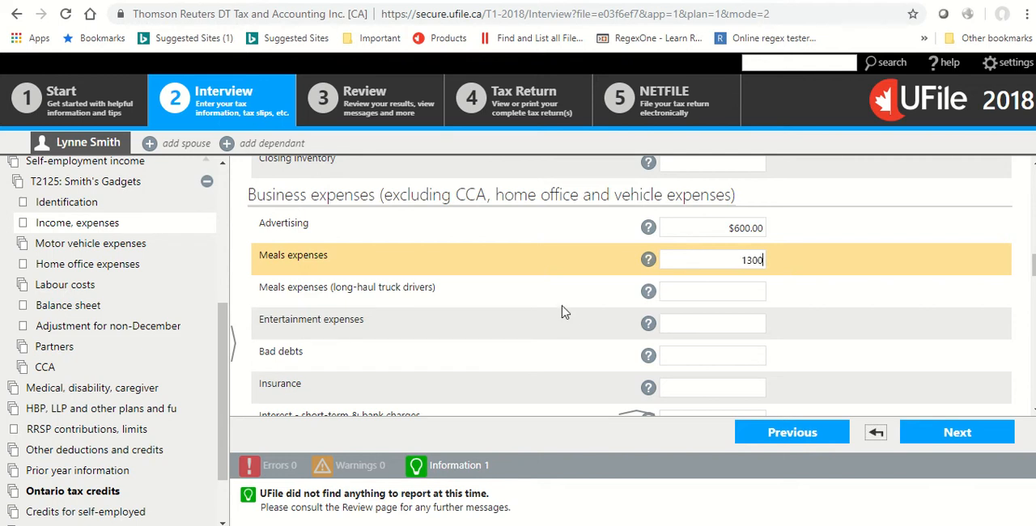
key("Tab")
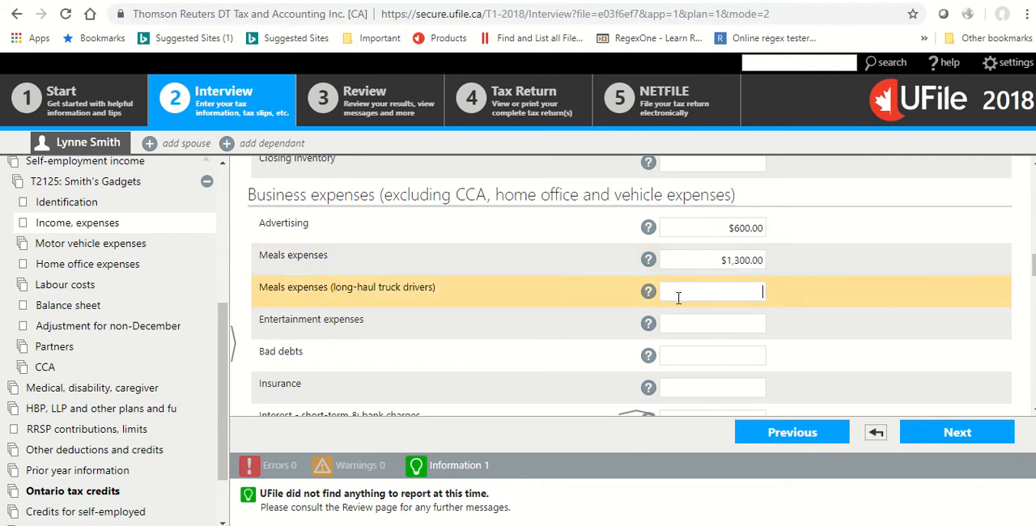
Enter 900 for entertainment expenses and 3000 for insurance in the business expenses section.
scroll(591, 302, "down", 1)
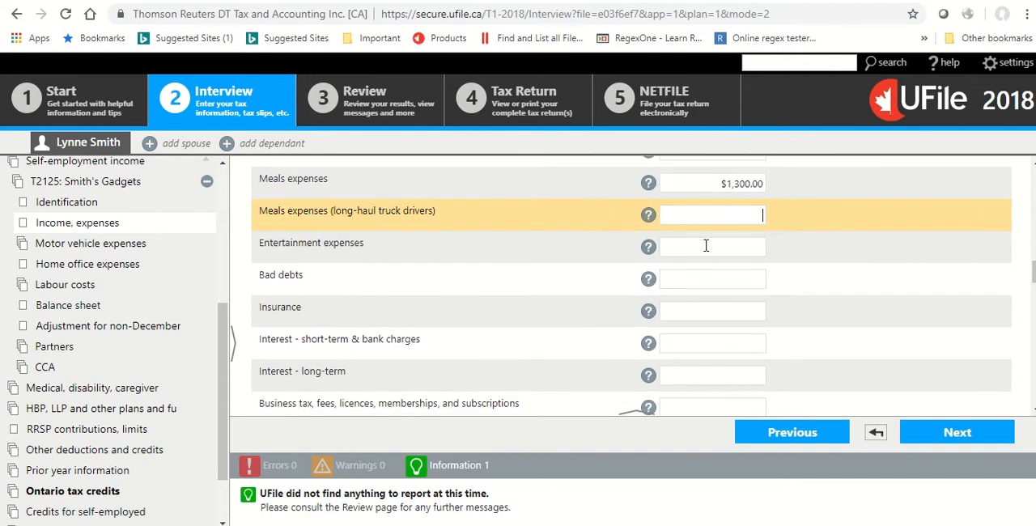
left_click(718, 253)
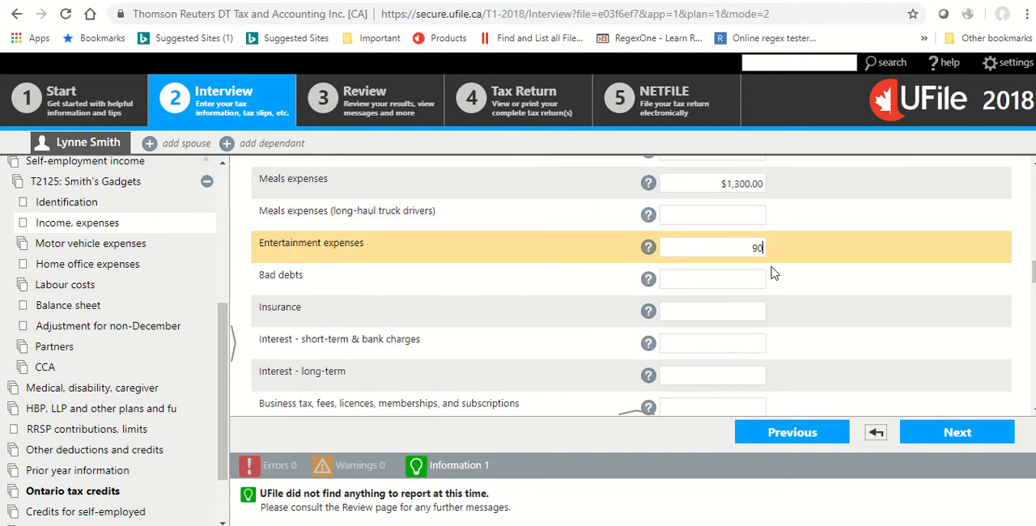
left_click(730, 319)
type("3000")
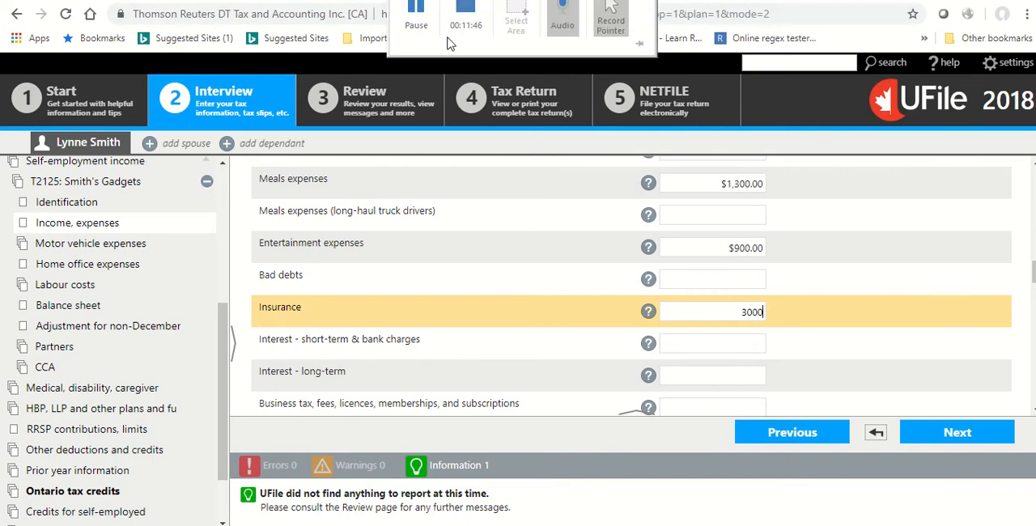
left_click(555, 311)
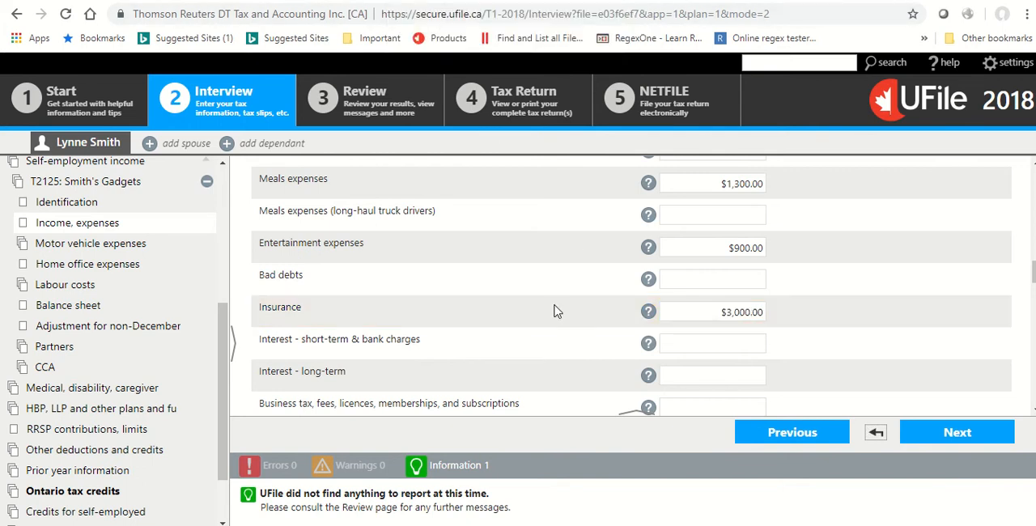
Enter 600 for business tax, fees, licences, memberships and subscriptions, and 250 for office expenses.
scroll(555, 312, "down", 1)
left_click(702, 327)
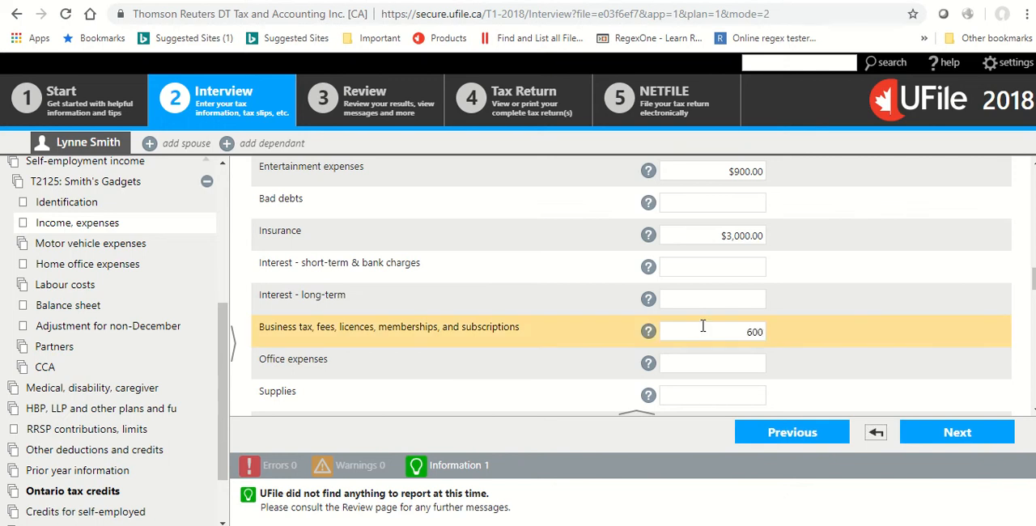
type("600")
scroll(701, 325, "down", 1)
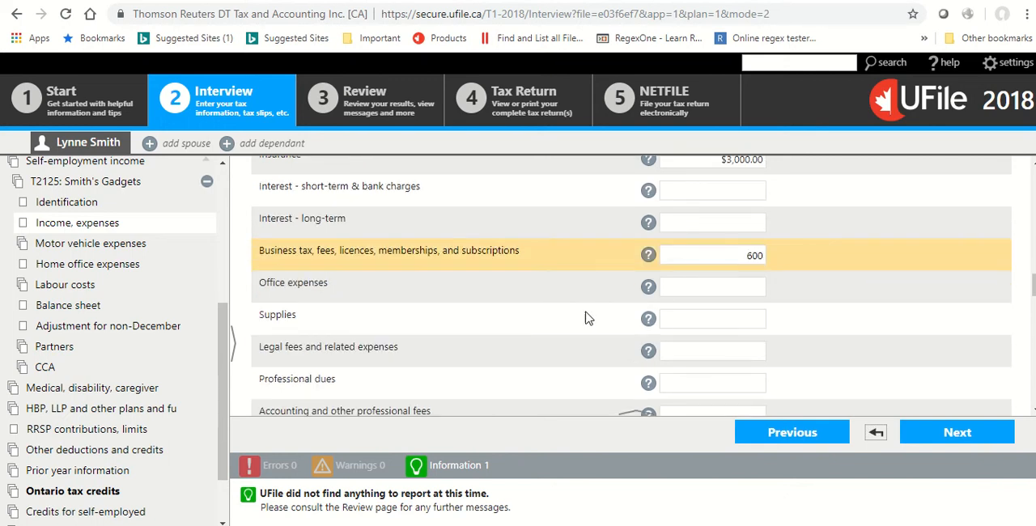
left_click(706, 284)
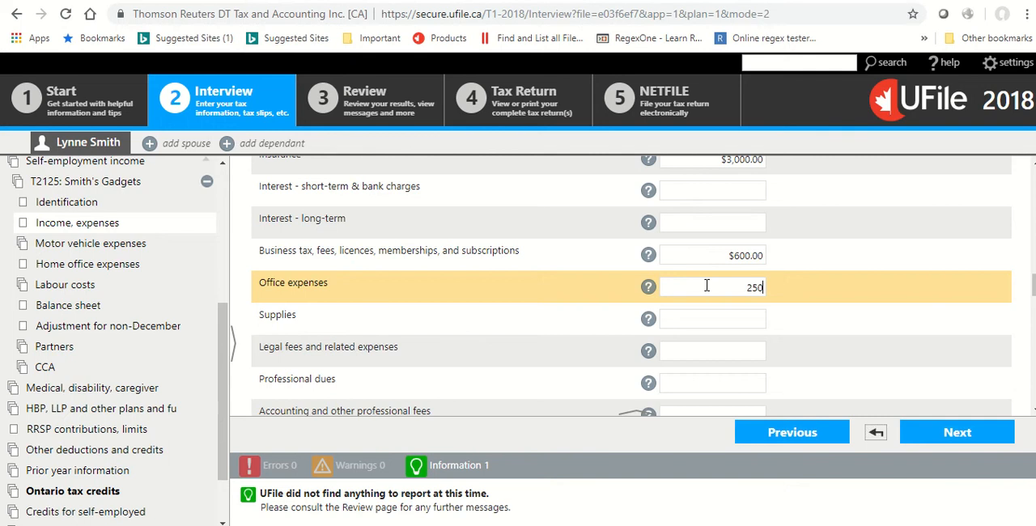
Enter 1200 for accounting and other professional fees and 13000 for salaries, wages and benefits.
scroll(379, 365, "down", 1)
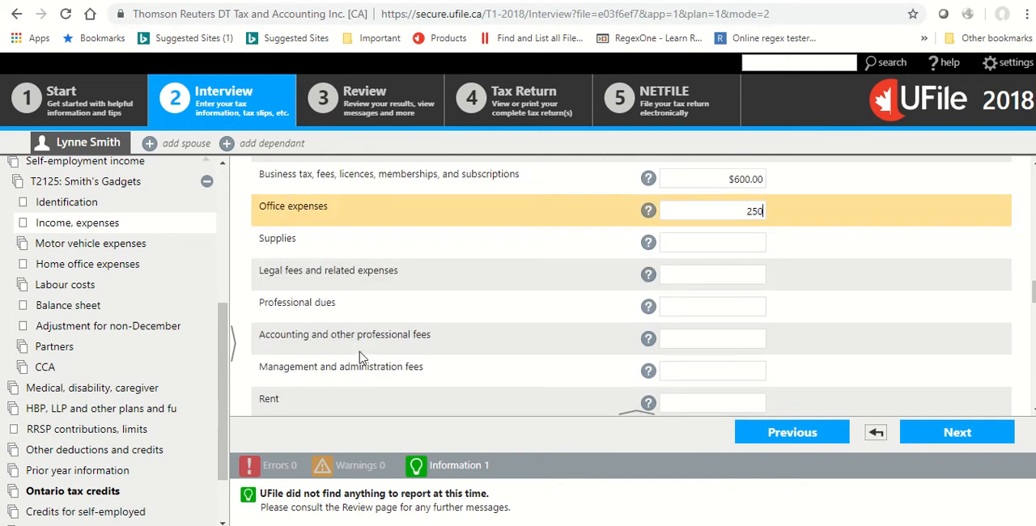
left_click(706, 336)
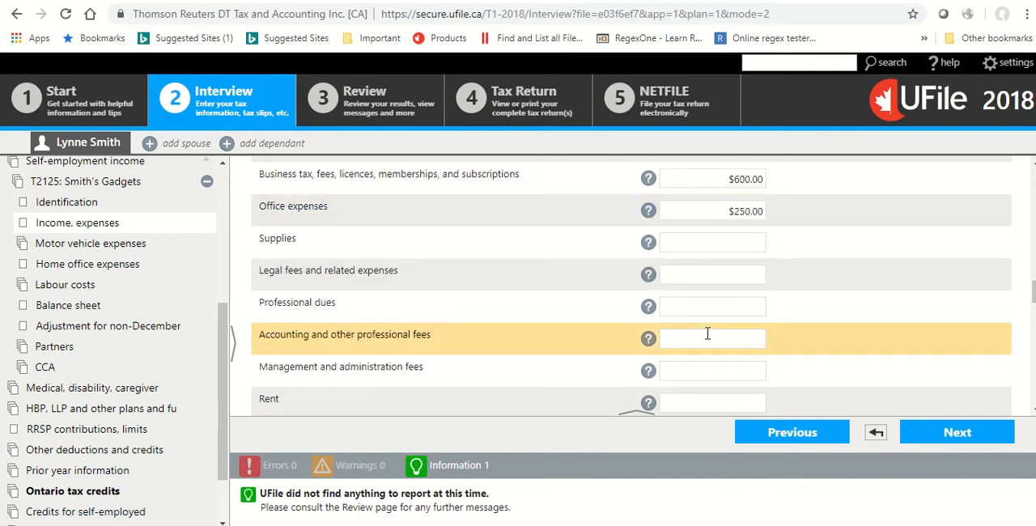
type("1200")
scroll(660, 366, "down", 1)
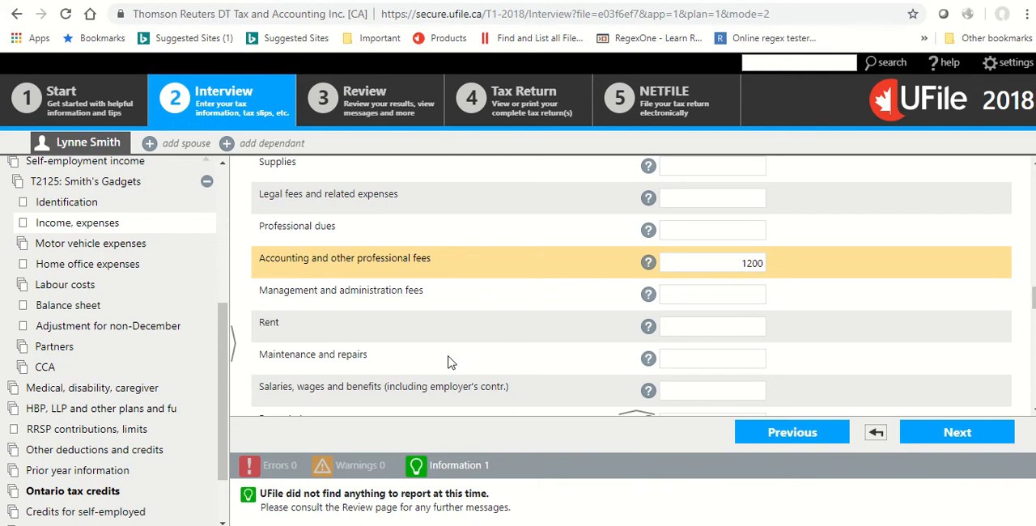
scroll(451, 362, "down", 1)
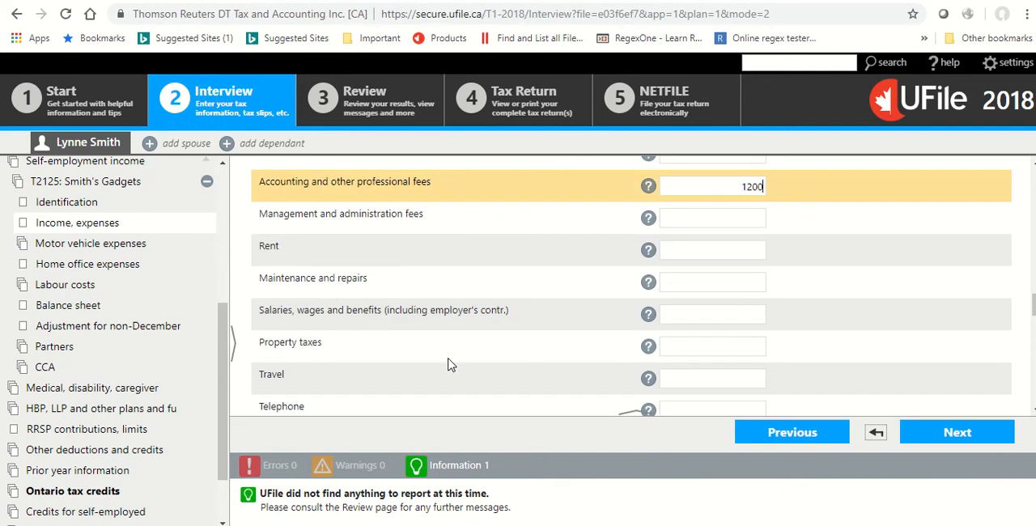
left_click(730, 312)
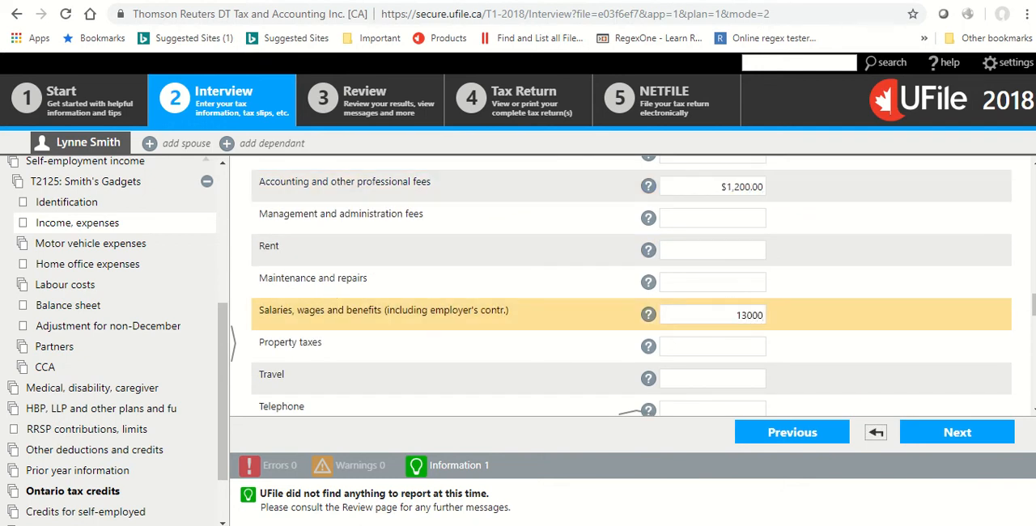
key("Tab")
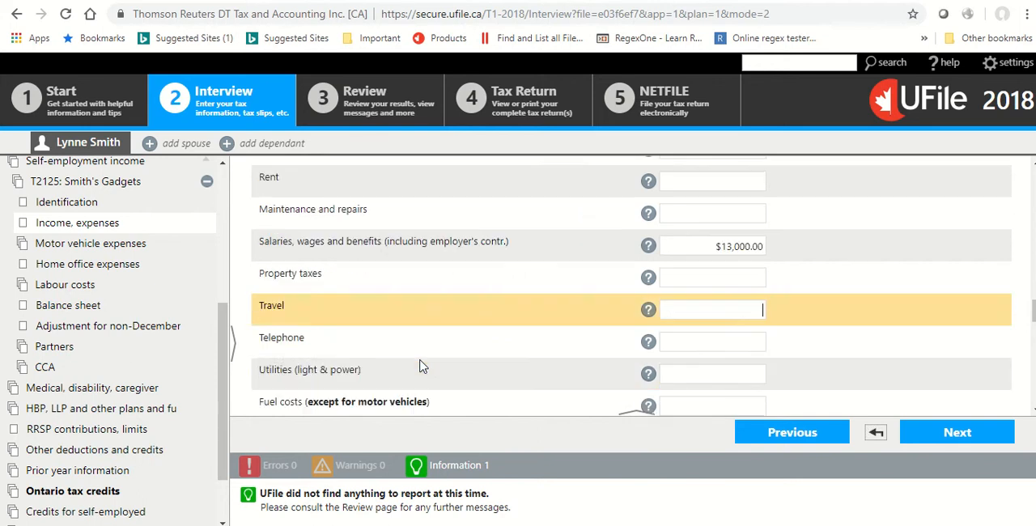
Leave the remaining income and expense fields blank and add a purchased motor vehicle under the T2125 motor vehicle expenses.
scroll(419, 367, "down", 1)
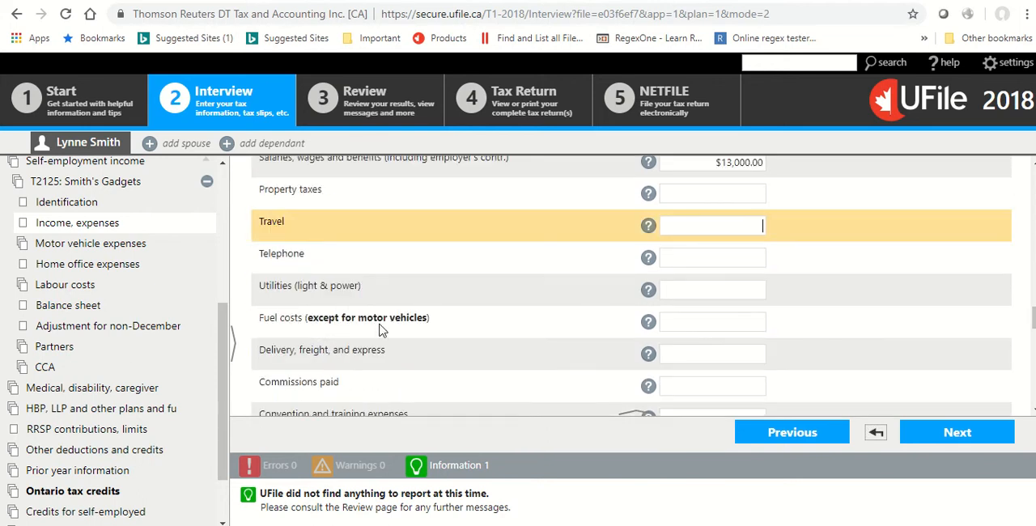
scroll(383, 336, "down", 1)
scroll(419, 336, "down", 3)
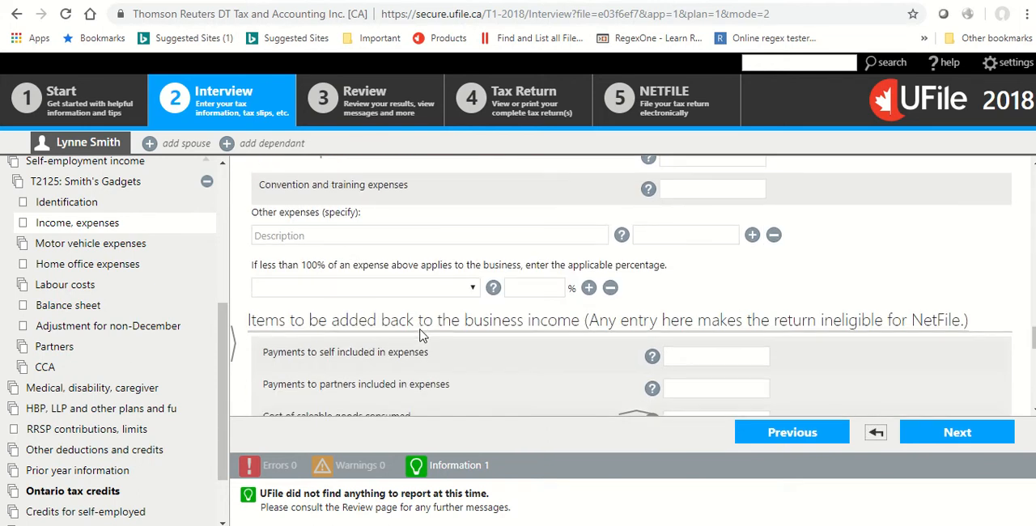
scroll(425, 312, "down", 4)
scroll(425, 311, "down", 4)
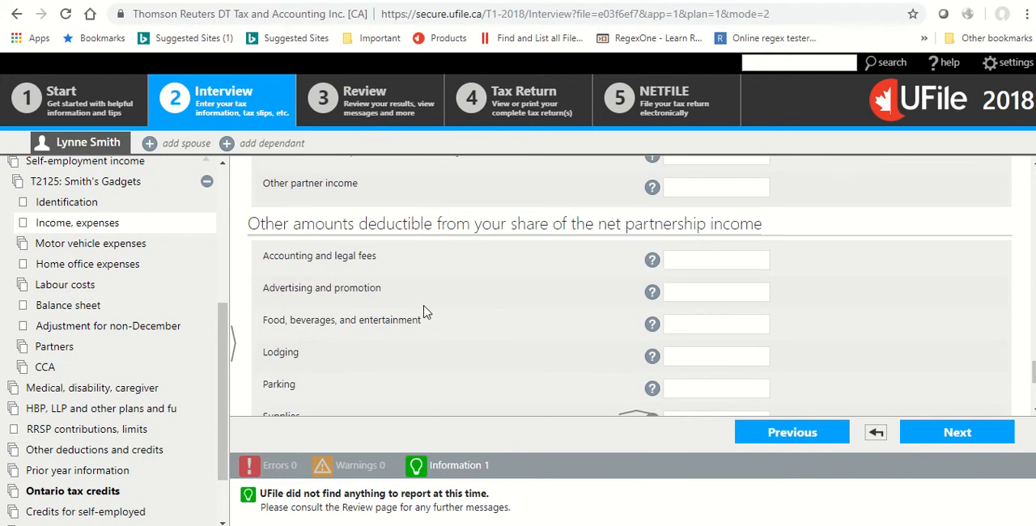
scroll(424, 312, "up", 2)
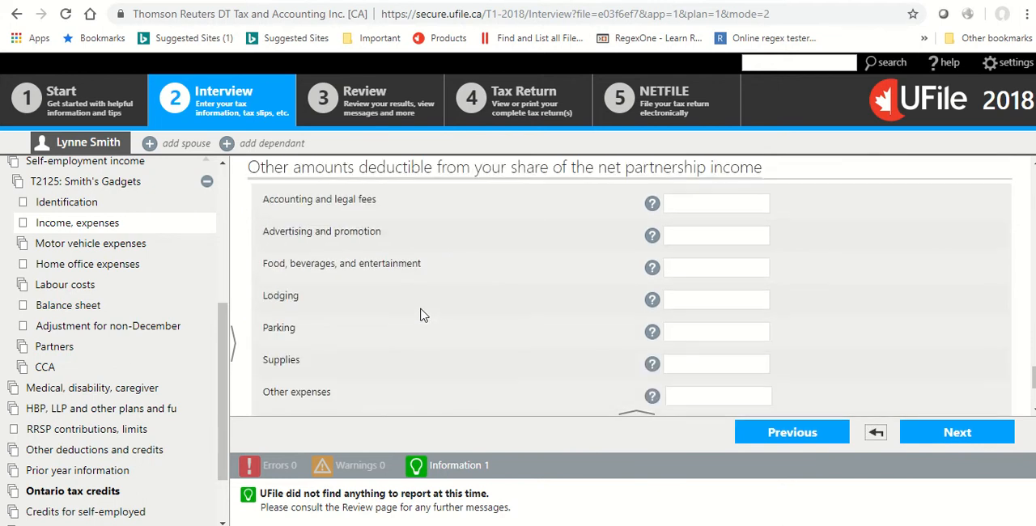
scroll(424, 311, "down", 3)
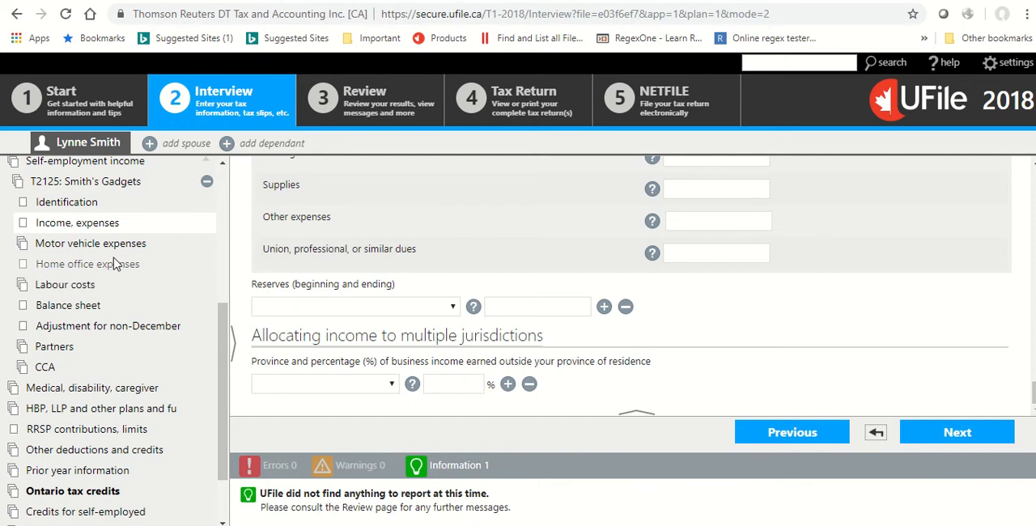
left_click(91, 243)
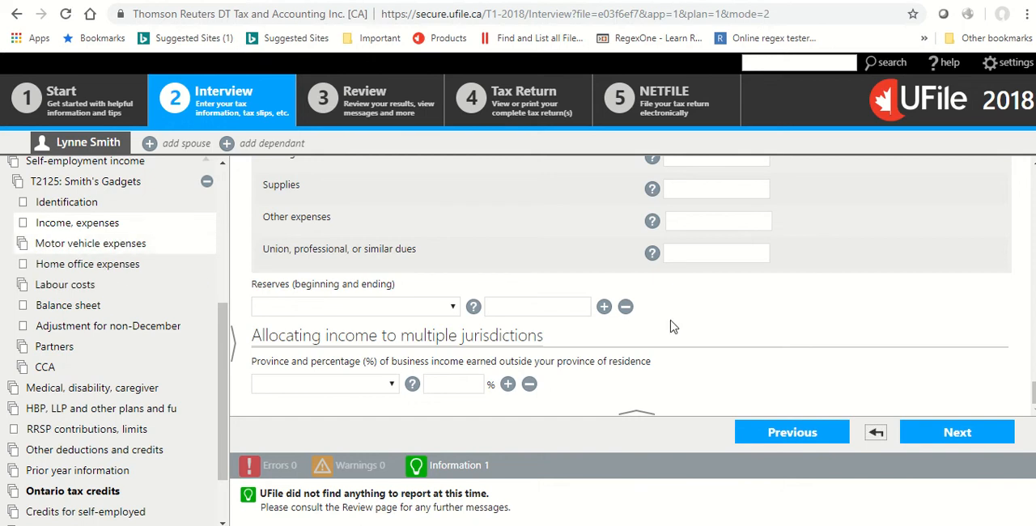
scroll(649, 304, "down", 2)
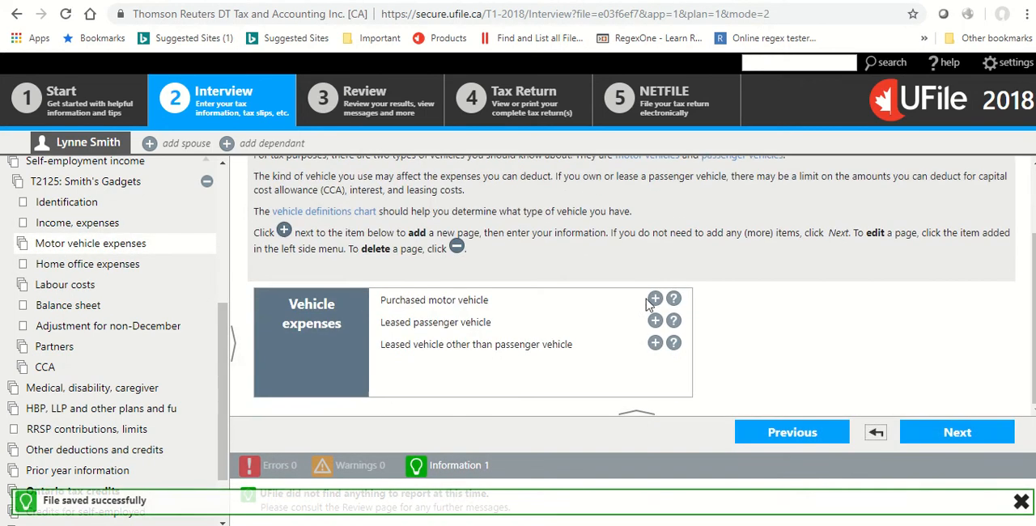
left_click(654, 298)
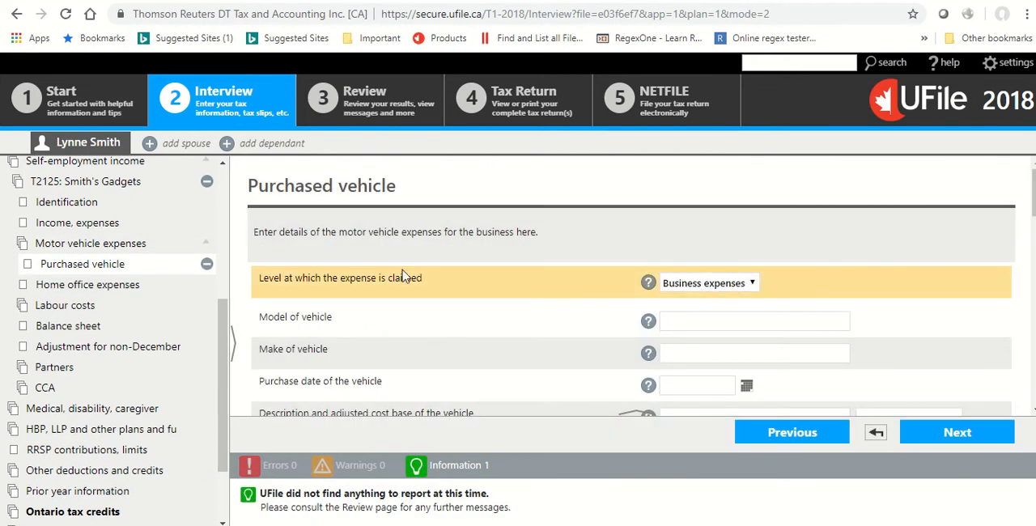
Identify the purchased vehicle as model Civic, make Honda, with the purchase date 25-07-2011.
left_click(700, 319)
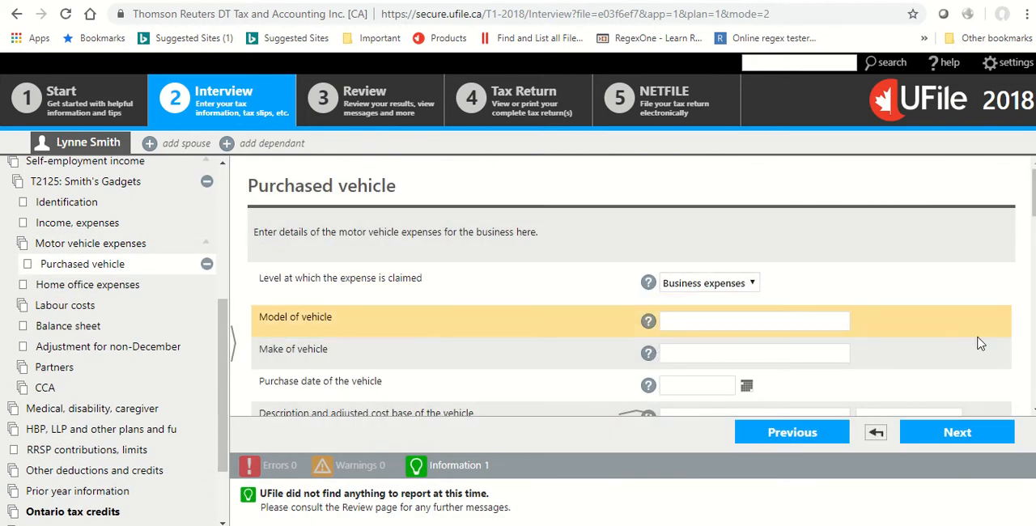
type("Civic")
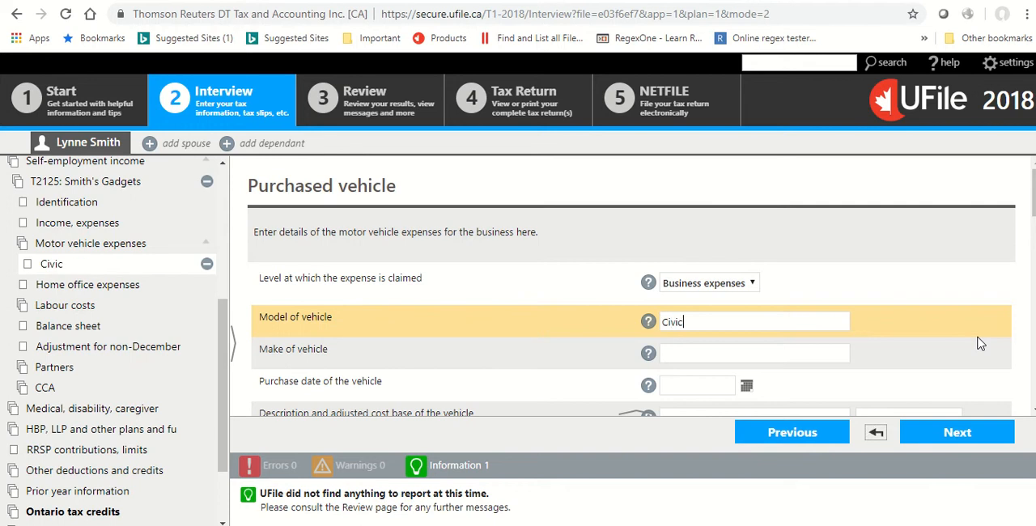
key("Tab")
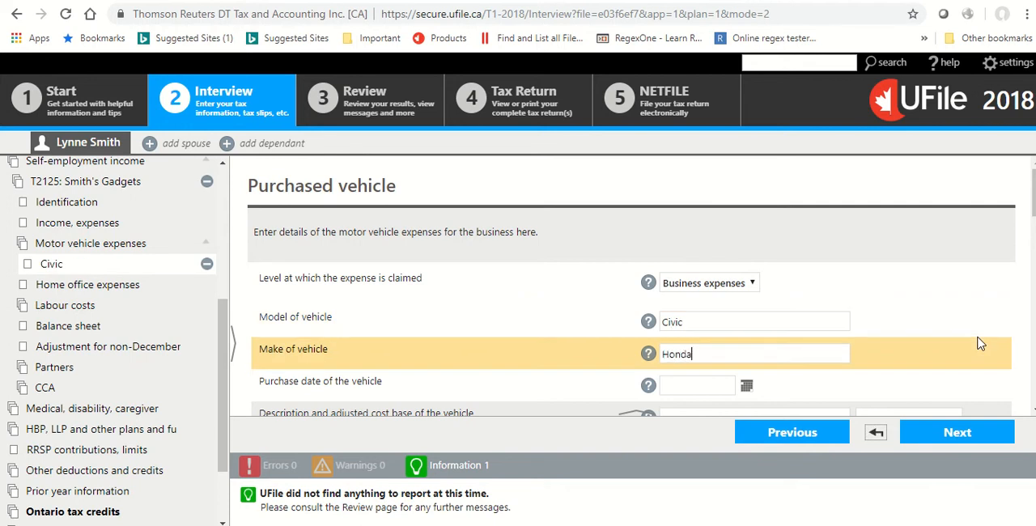
key("Tab")
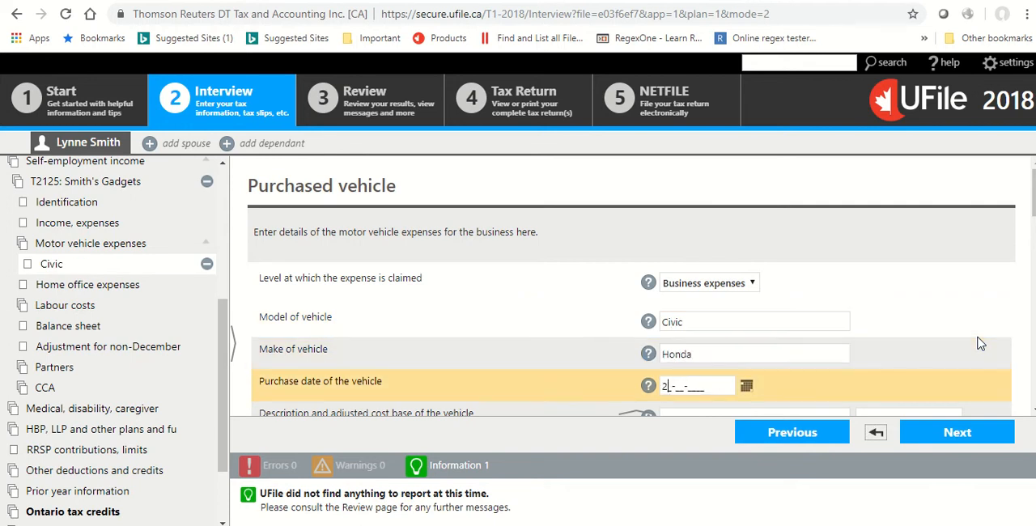
type("25-07-2011")
key("Tab")
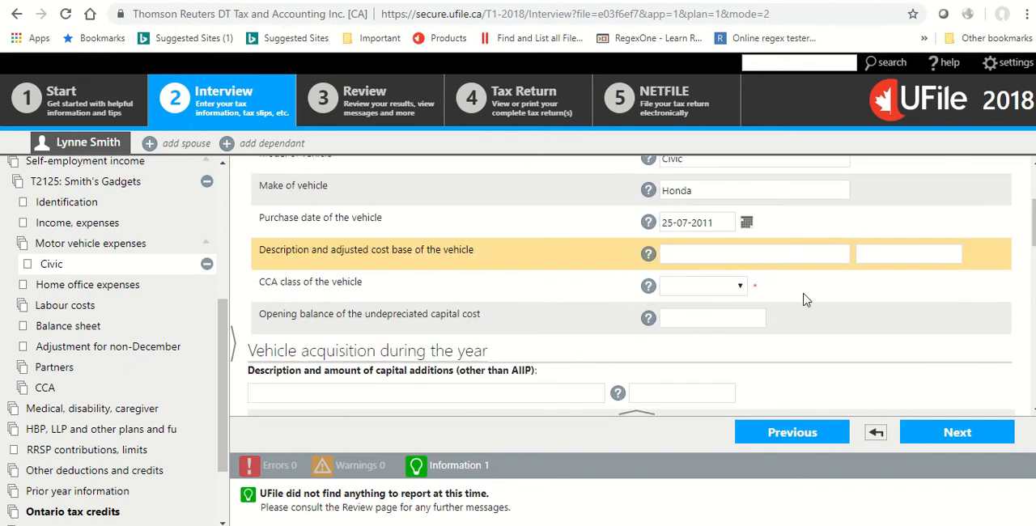
Enter 8,700 as the vehicle's adjusted cost base and choose Class 10 - 30% as its CCA class.
left_click(879, 256)
type("8,700")
key("Tab")
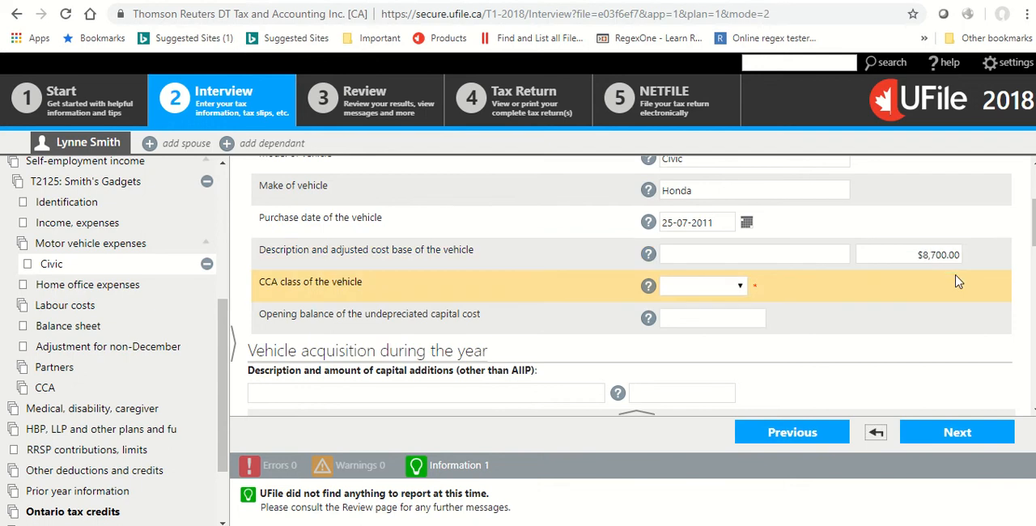
left_click(700, 290)
left_click(687, 333)
Enter 7,100 as the opening balance of the vehicle's undepreciated capital cost.
scroll(475, 256, "down", 1)
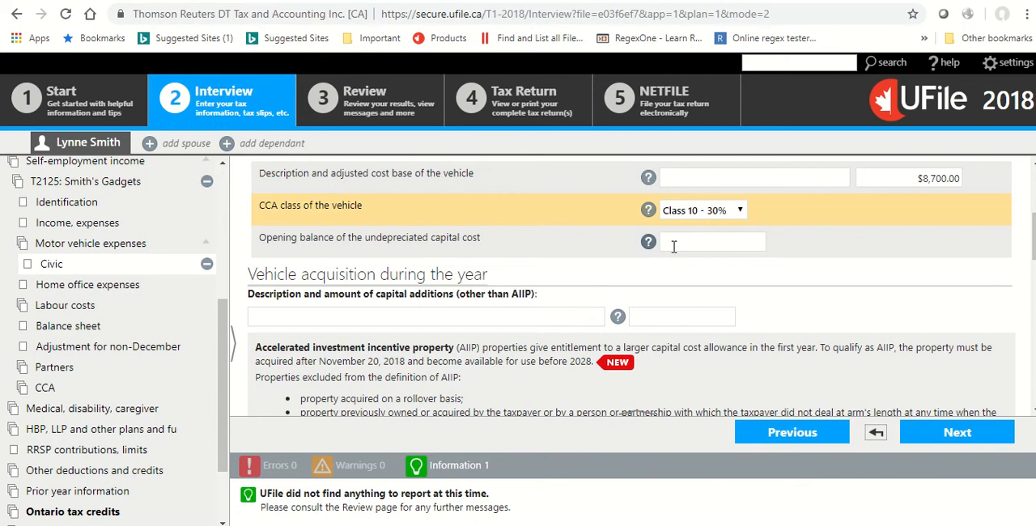
left_click(725, 243)
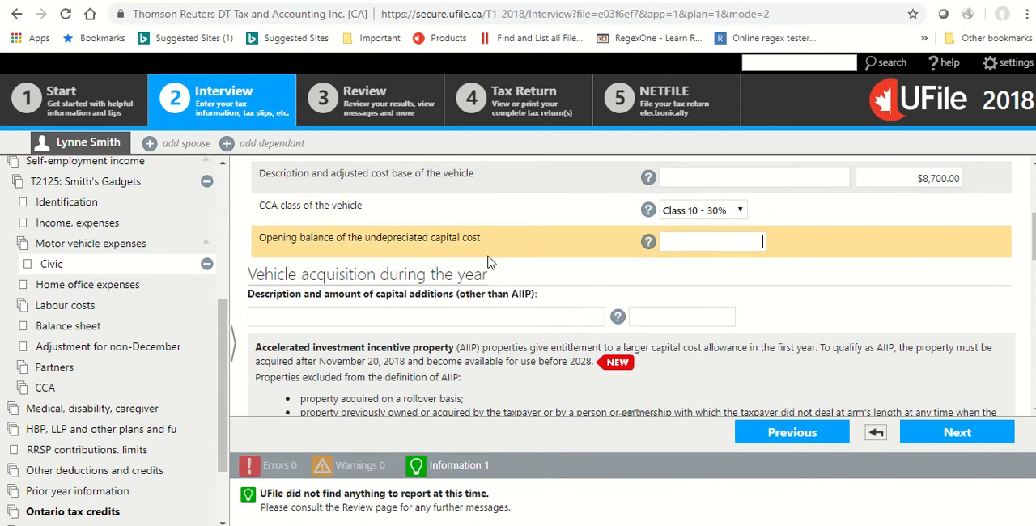
key("Tab")
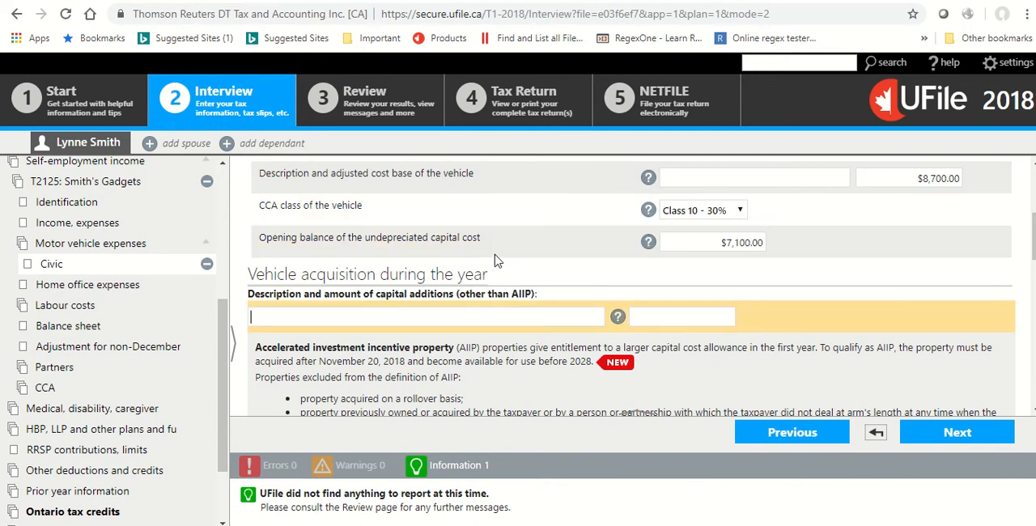
Examine the vehicle acquisition section, including the capital additions fields and the accelerated investment incentive property rules.
scroll(495, 259, "down", 1)
scroll(495, 257, "down", 2)
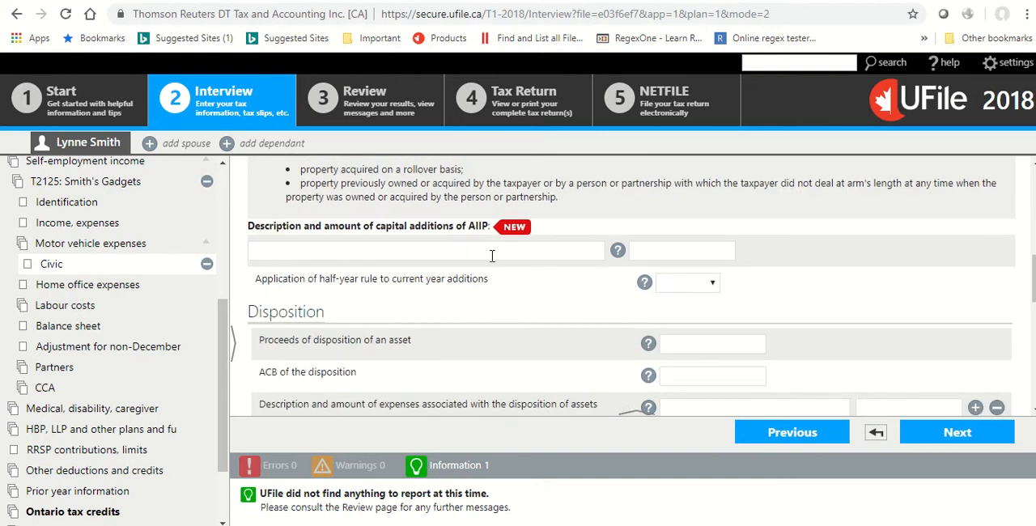
scroll(510, 263, "up", 2)
scroll(522, 262, "down", 1)
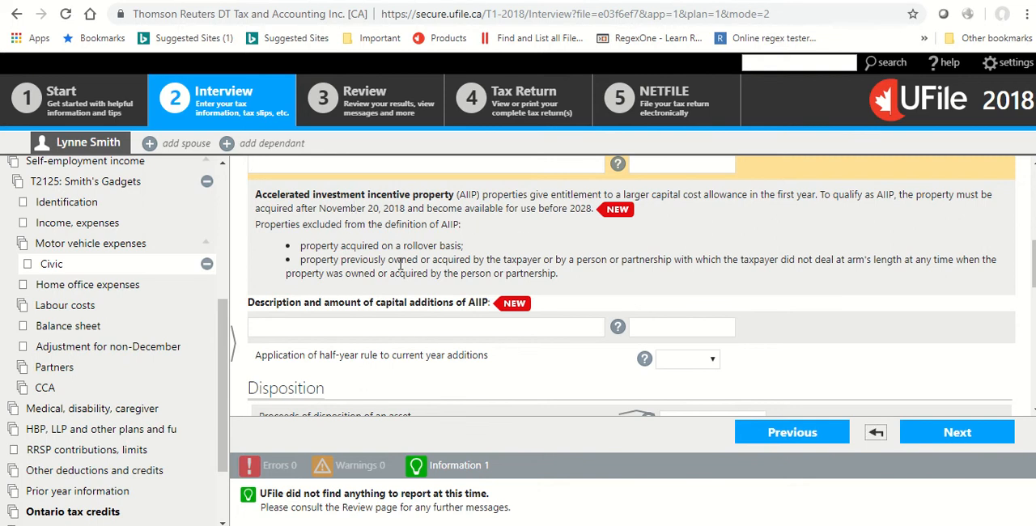
scroll(482, 256, "up", 1)
left_click(375, 245)
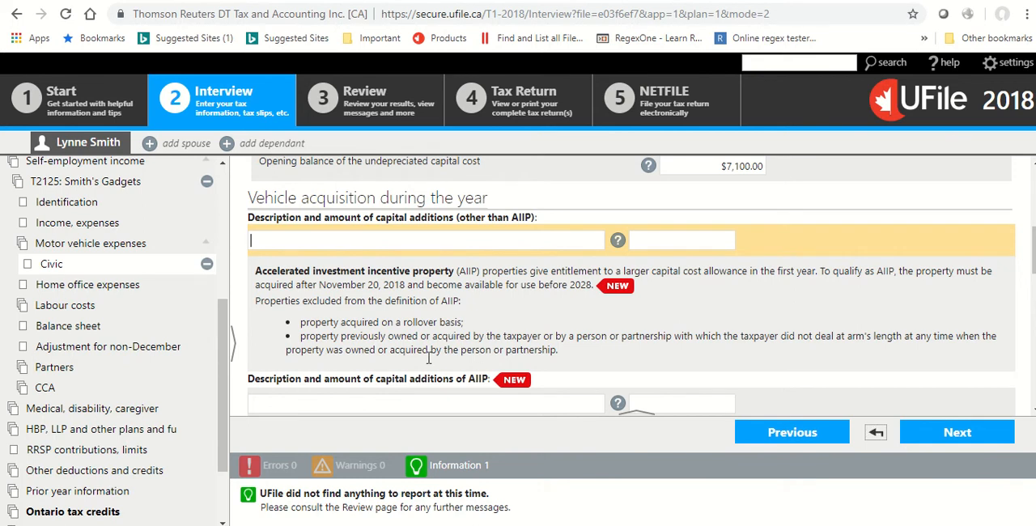
Enter 19,000 as the Civic's kilometres travelled for business or work and 20,000 as its total kilometres travelled.
scroll(415, 321, "down", 4)
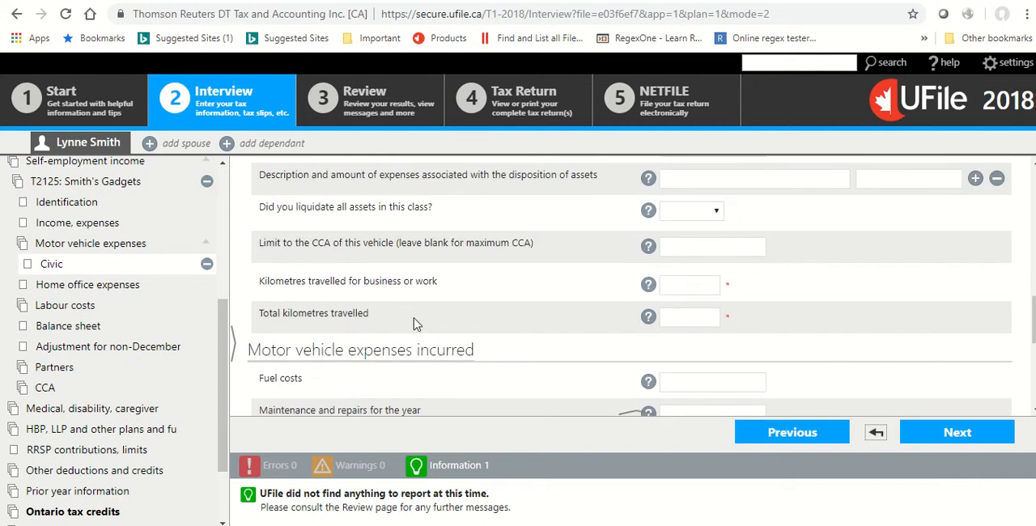
scroll(415, 321, "up", 1)
scroll(288, 253, "down", 3)
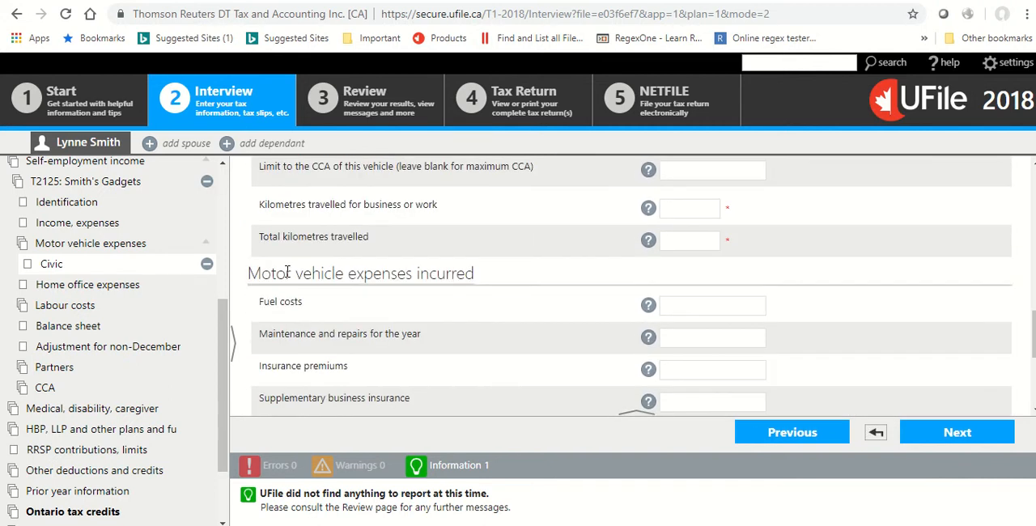
scroll(339, 261, "up", 1)
left_click(688, 208)
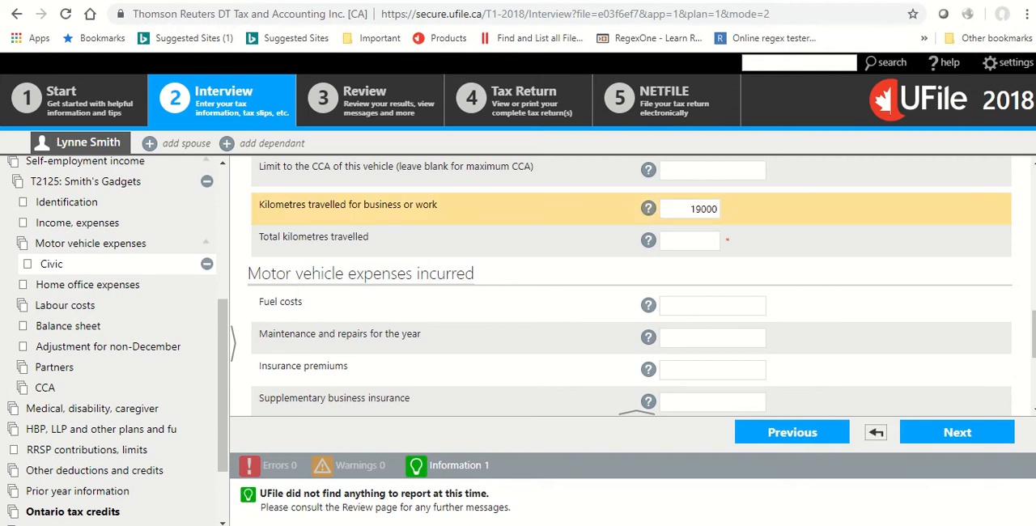
left_click(671, 241)
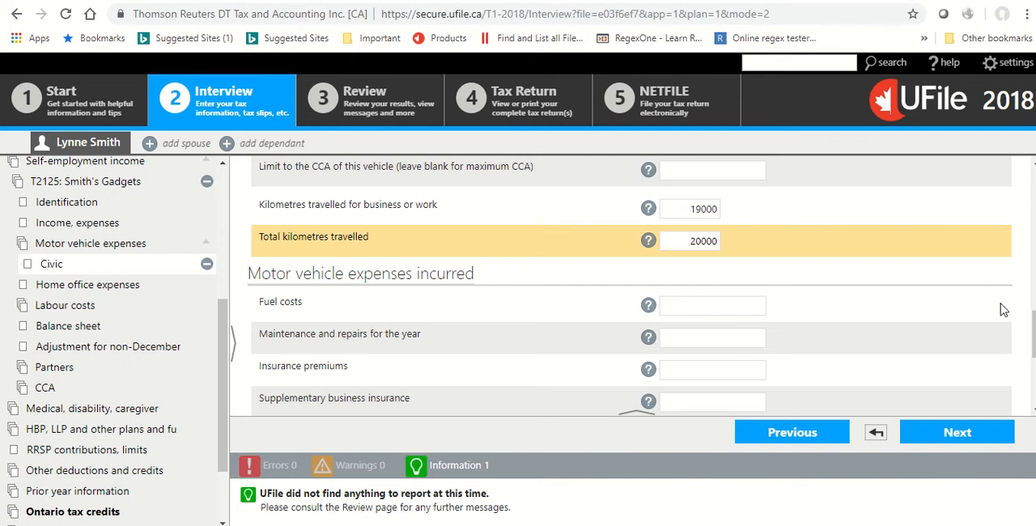
left_click(677, 208)
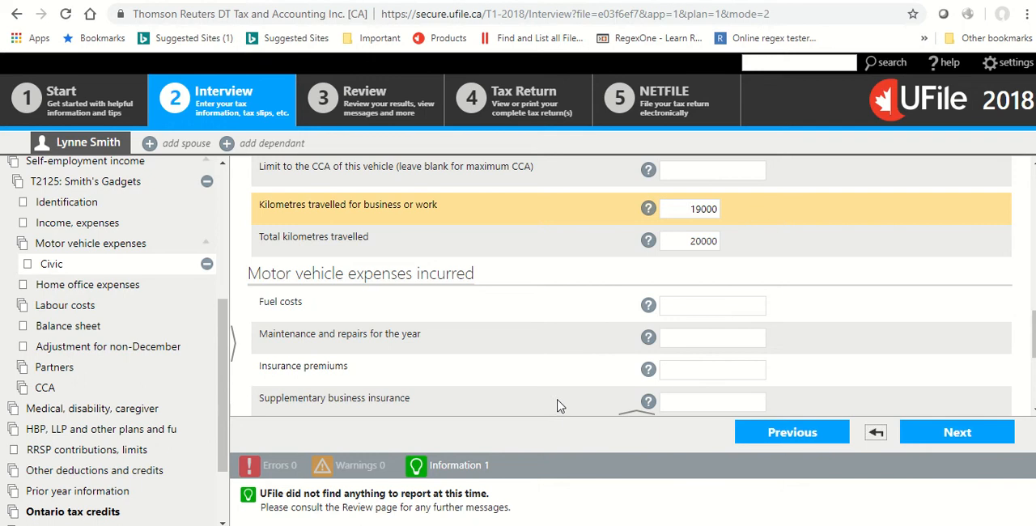
Enter motor vehicle expenses of 2,400 for fuel costs and 3,500 for maintenance and repairs.
left_click(713, 305)
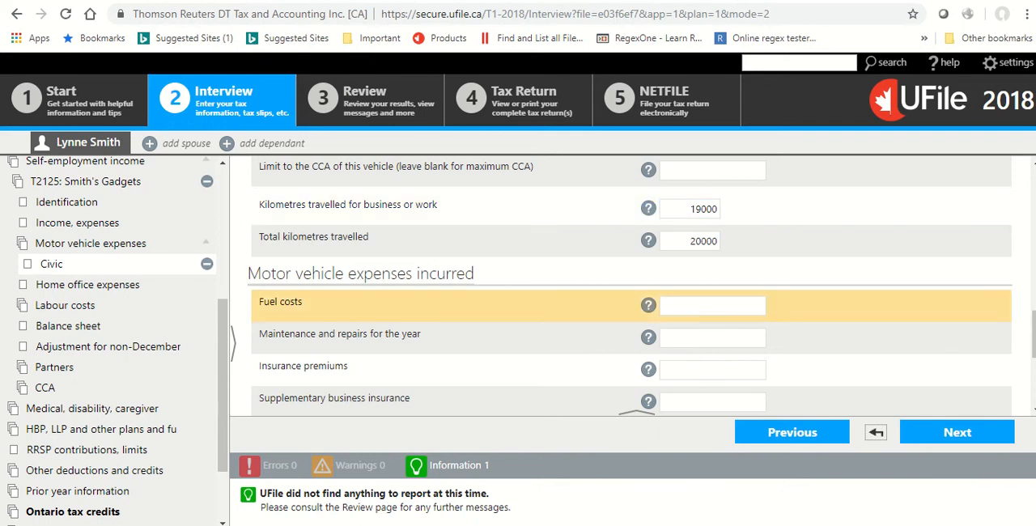
type("2,40")
type("00")
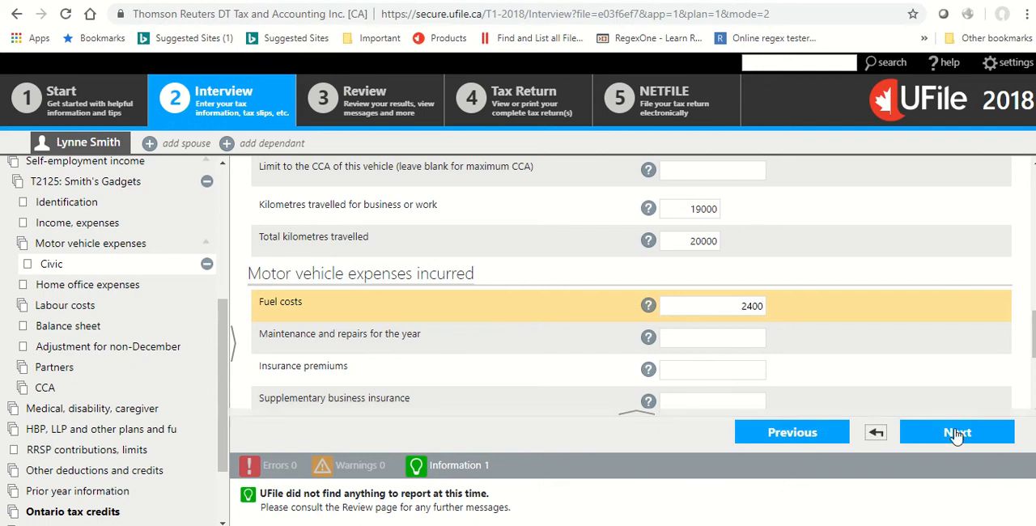
left_click(726, 343)
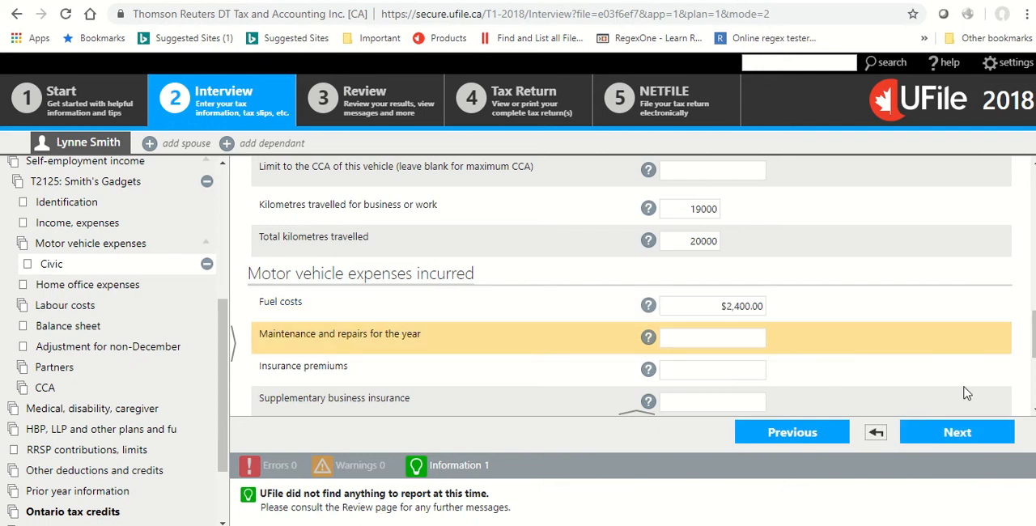
type("3,50")
type("00")
Enter the vehicle's insurance premiums of 1,200, licence and registration of 455, and parking fees of 120.
scroll(749, 235, "down", 2)
left_click(745, 219)
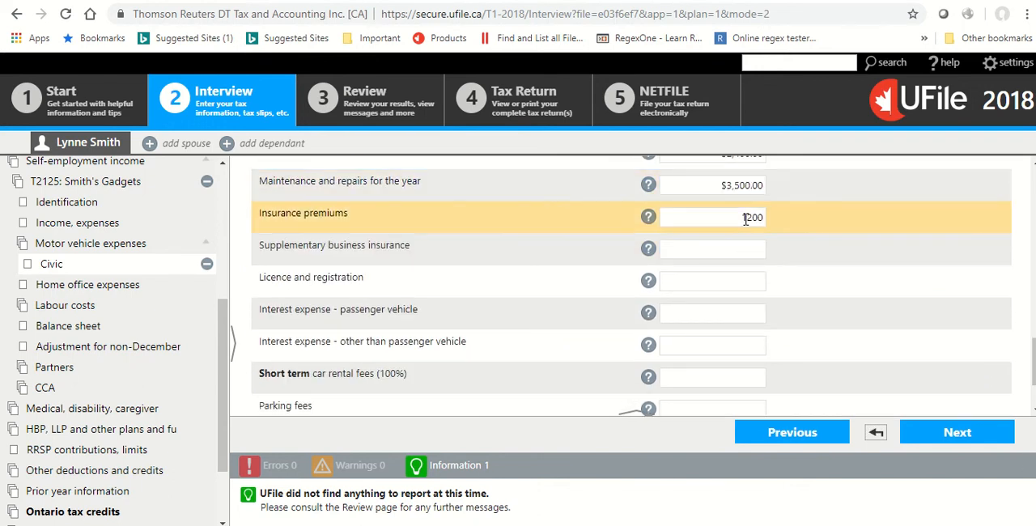
type("1200")
left_click(698, 281)
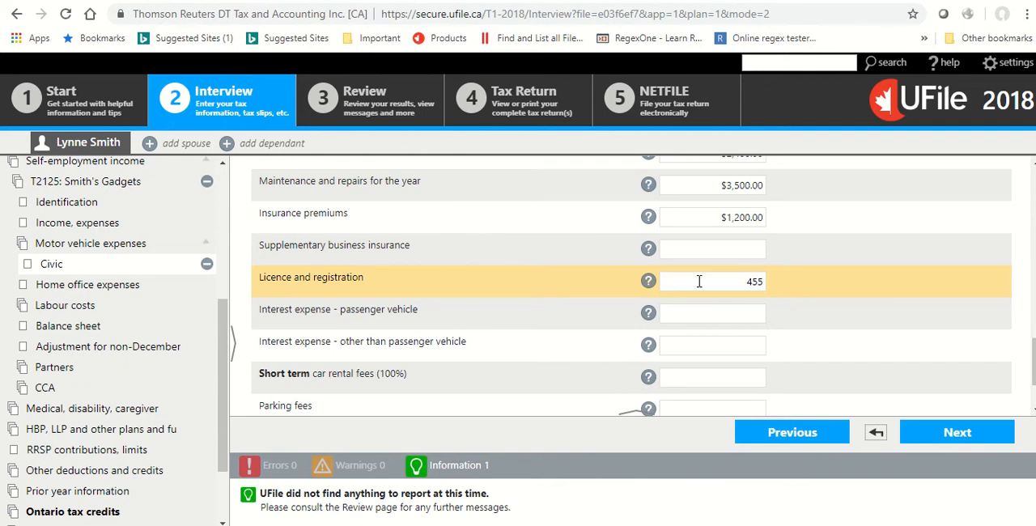
type("455")
scroll(698, 280, "down", 1)
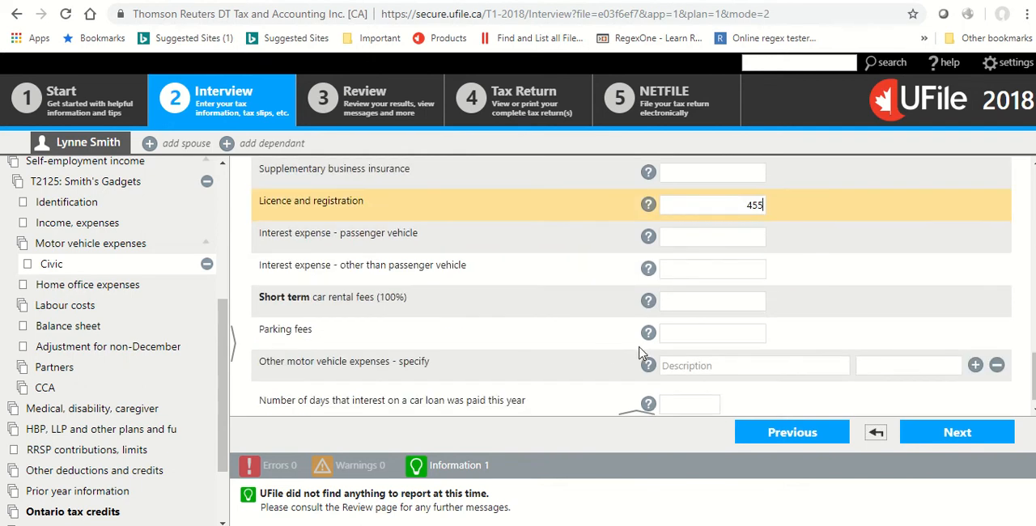
left_click(703, 333)
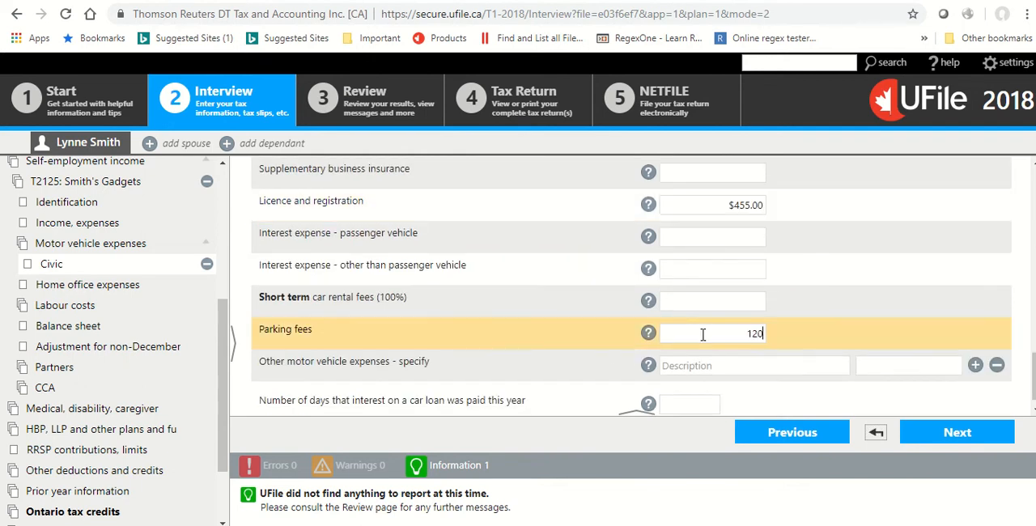
scroll(702, 334, "down", 1)
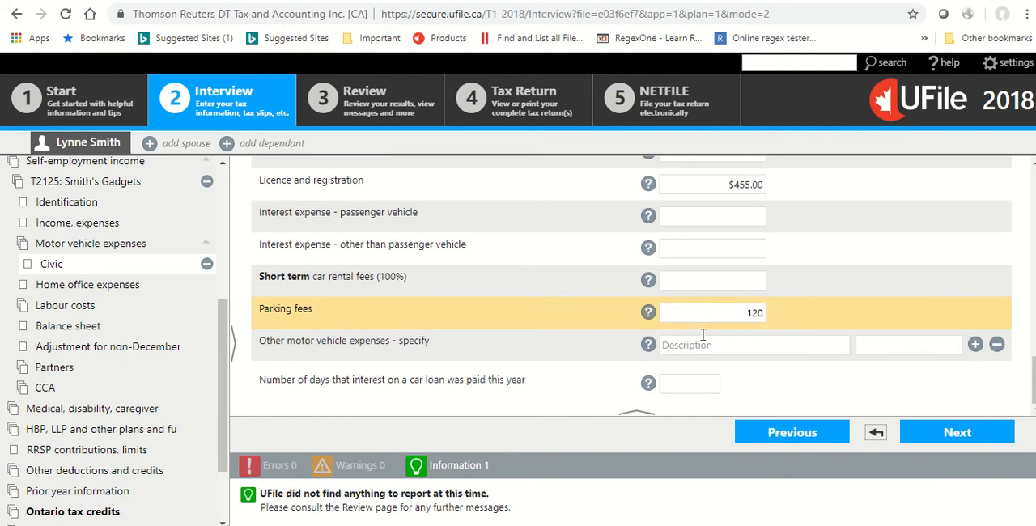
Open the home office expenses of the T2125 and set the portion of the home used for personal purposes to 97%.
left_click(68, 284)
left_click(78, 285)
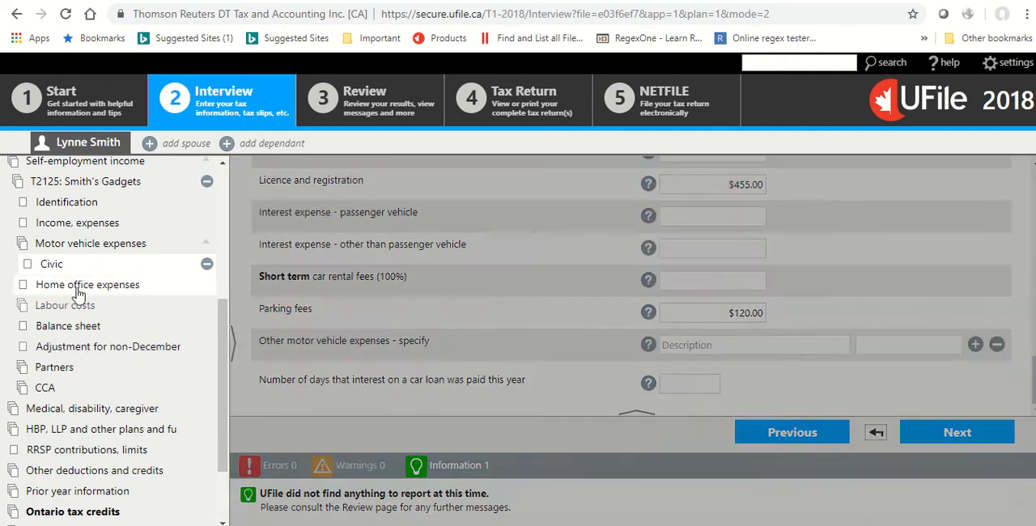
scroll(453, 251, "down", 2)
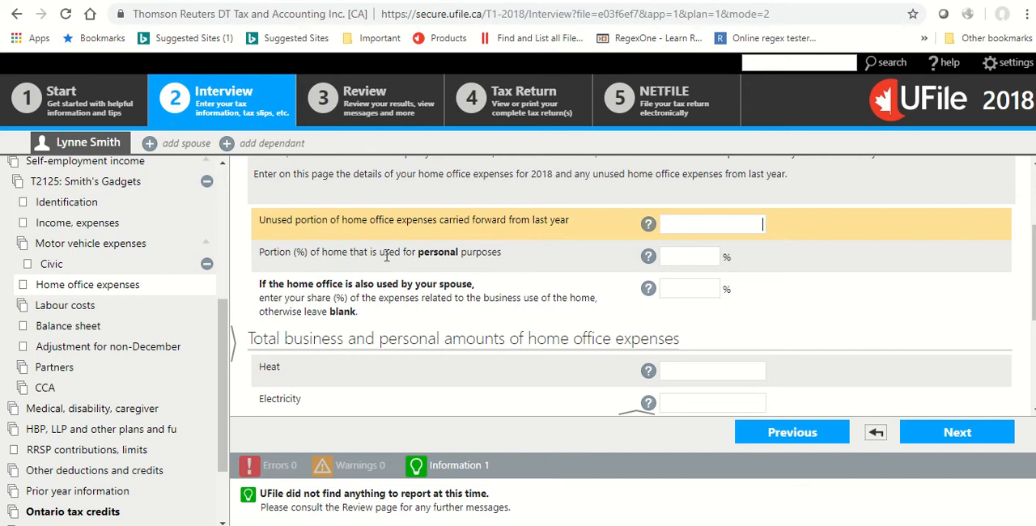
left_click(696, 257)
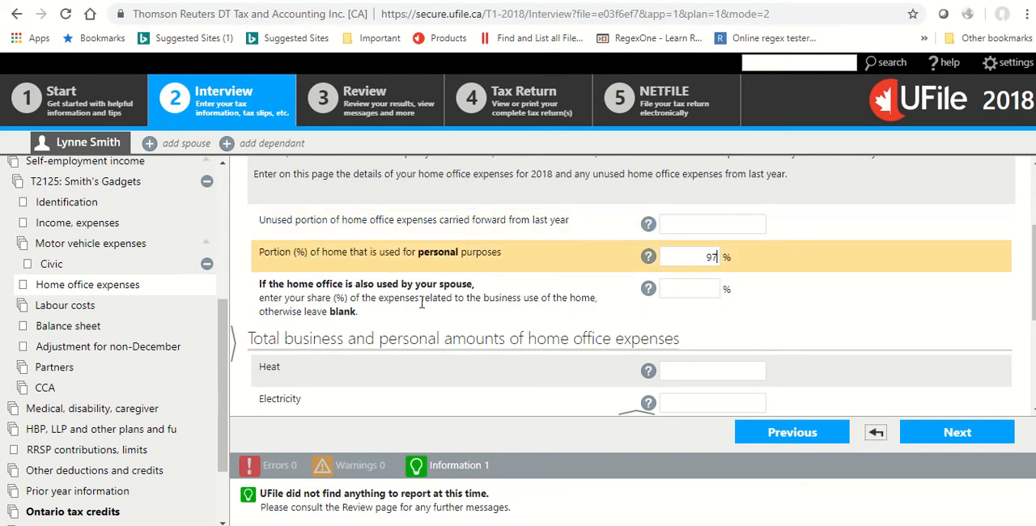
Enter home office expenses of 4,500 for heat and 3,100 for electricity.
scroll(419, 314, "down", 1)
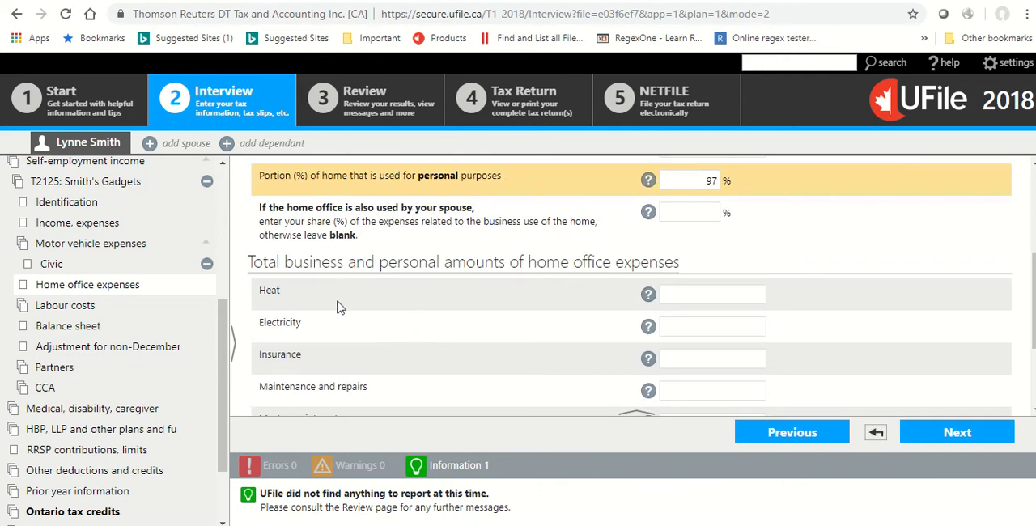
scroll(330, 306, "down", 1)
left_click(728, 216)
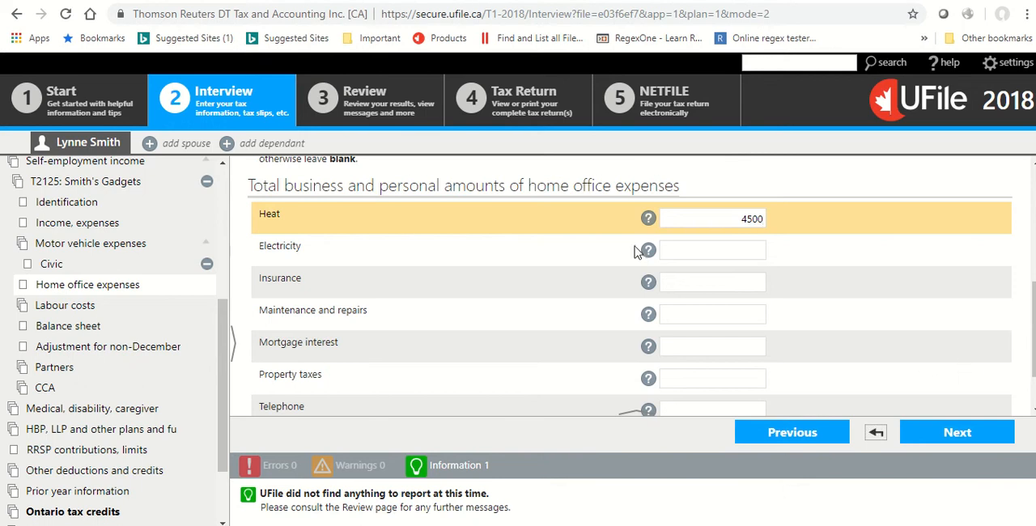
left_click(684, 259)
type("3100")
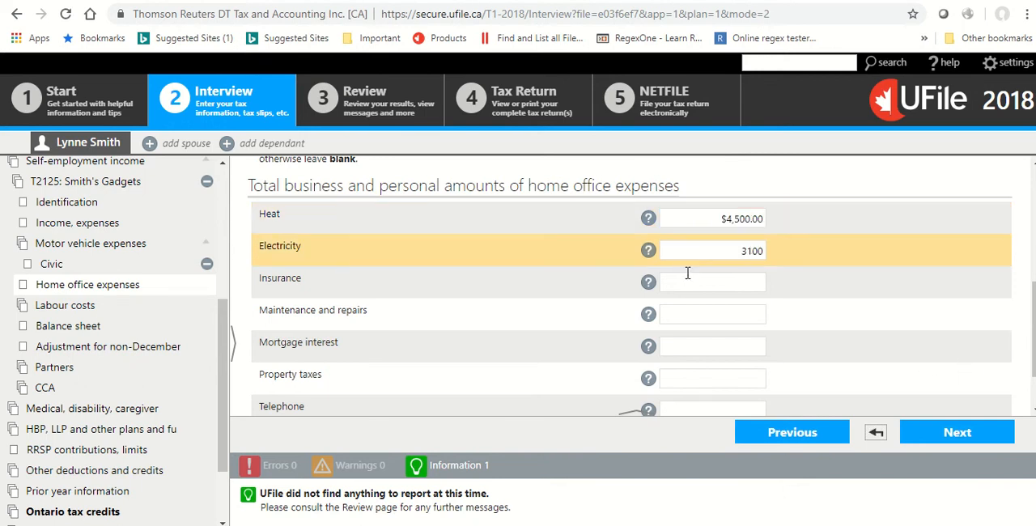
Enter home office amounts of 1,500 for insurance, 1,700 for maintenance and repairs, and 5,400 for mortgage interest.
left_click(688, 281)
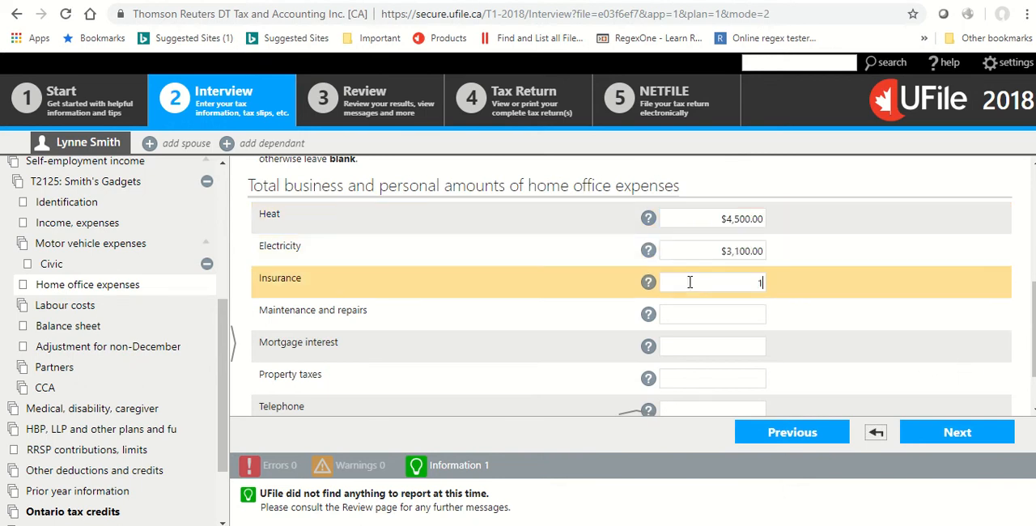
left_click(688, 310)
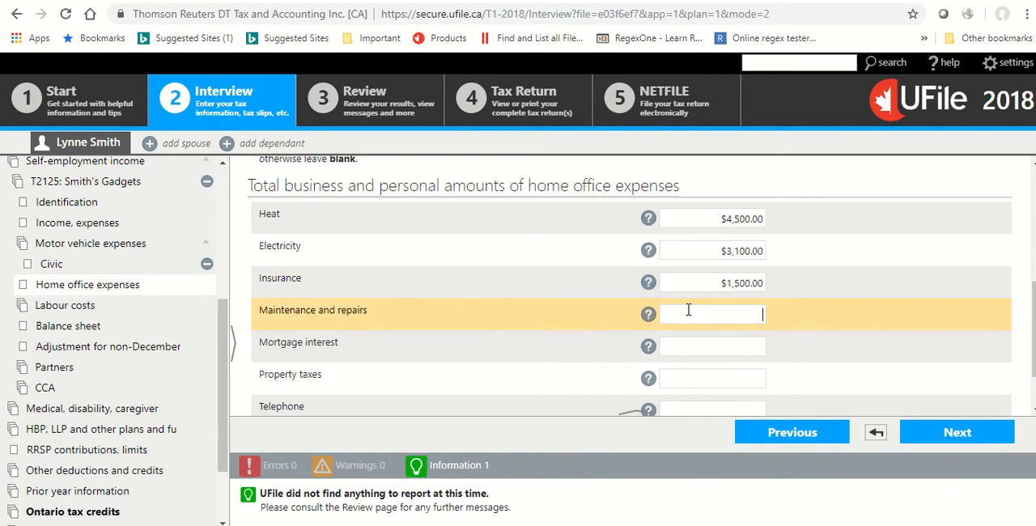
type("1,700")
left_click(690, 344)
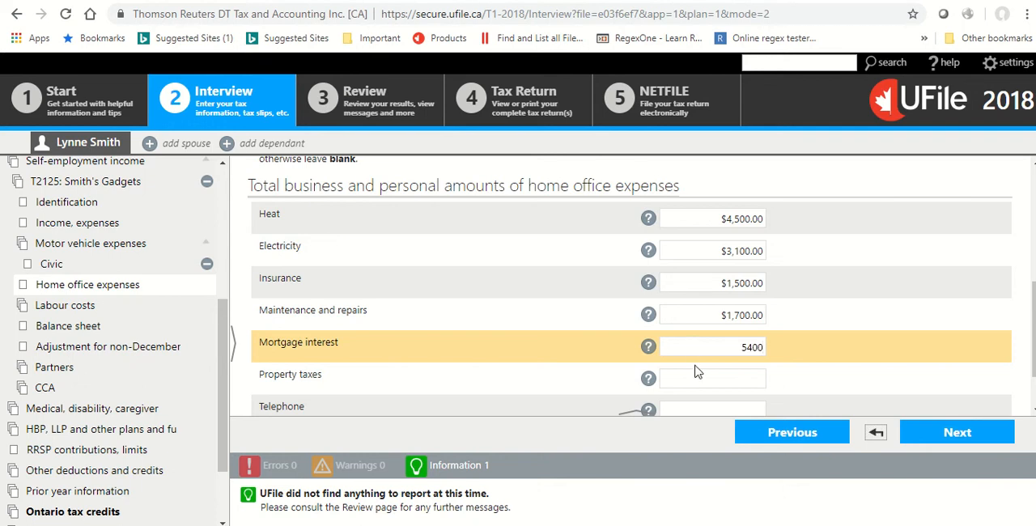
Enter 4,577 for property taxes and 2,400 for telephone, completing the home office expenses page.
left_click(696, 375)
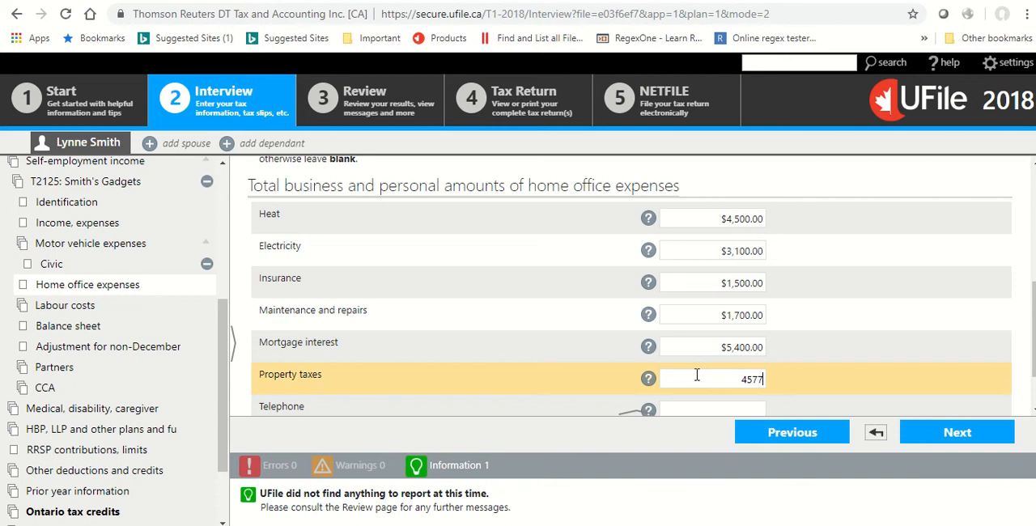
scroll(707, 346, "down", 1)
left_click(710, 333)
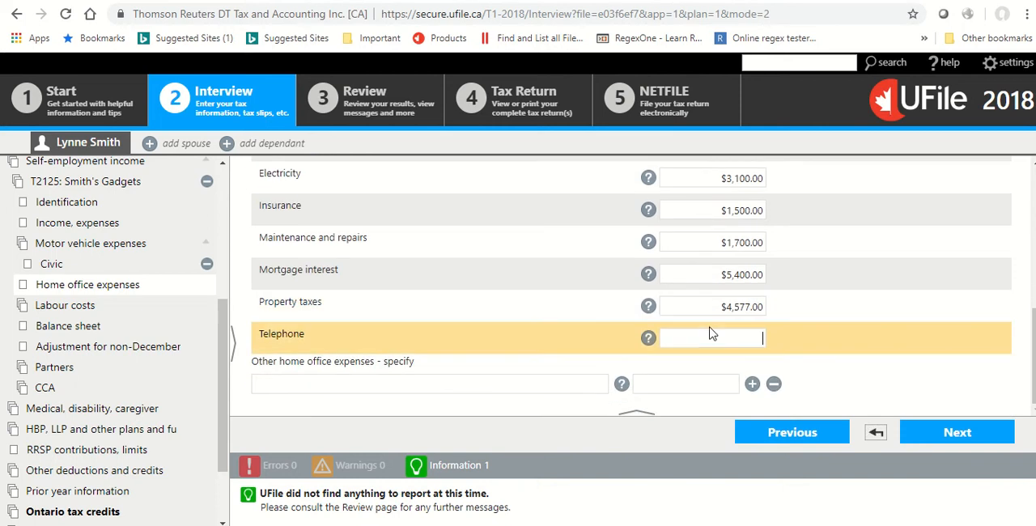
type("2400")
left_click(932, 438)
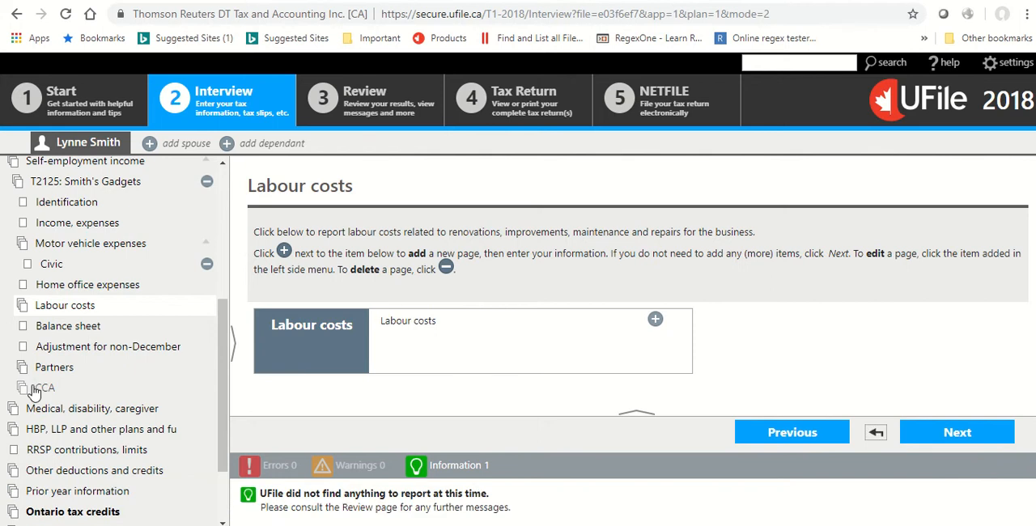
Add a Class 8 - 20% equipment and furniture page to the business's capital cost allowance.
left_click(44, 388)
scroll(686, 247, "down", 3)
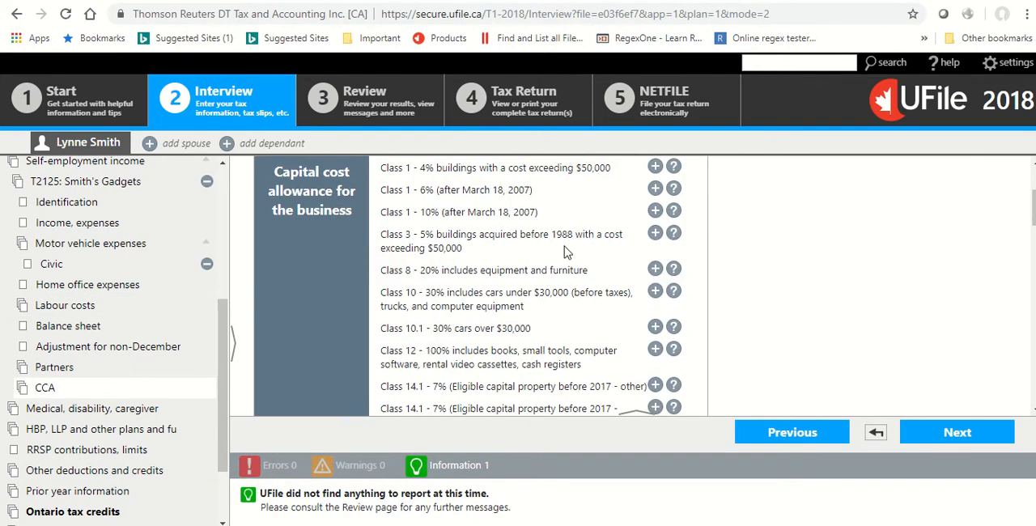
left_click(655, 270)
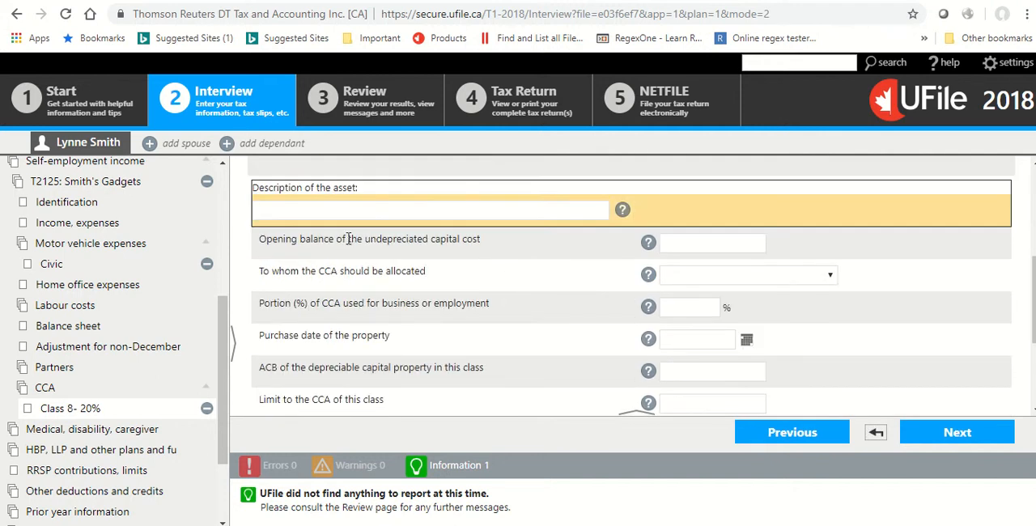
Describe the Class 8 asset as Equipment ABC and enter 5,400 as its opening balance of undepreciated capital cost.
type("Equ")
key("BackSpace")
type("quip")
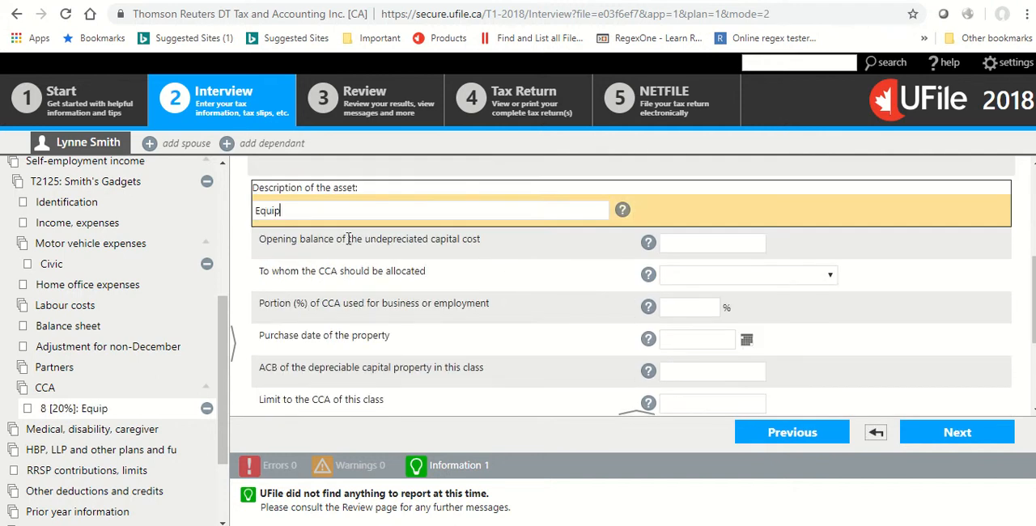
type("ment ABC")
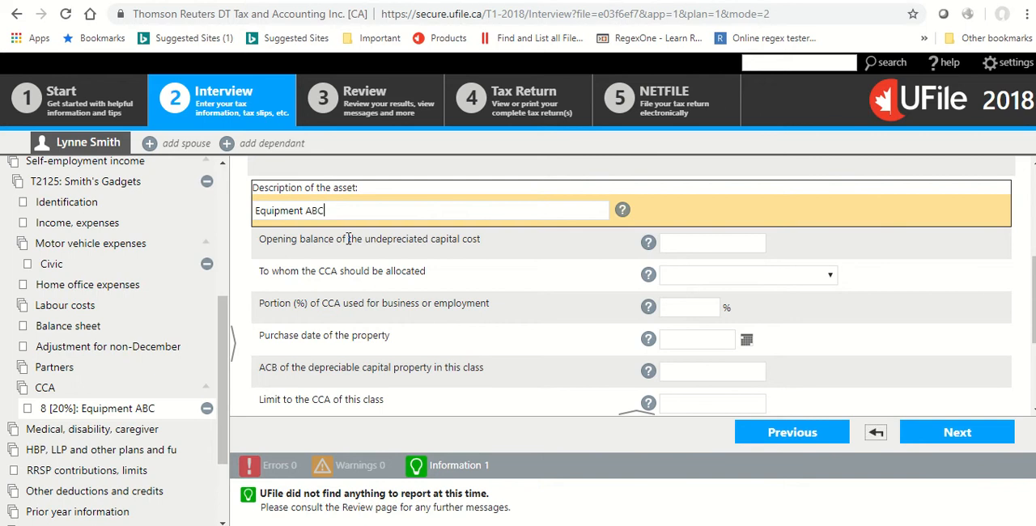
left_click(684, 242)
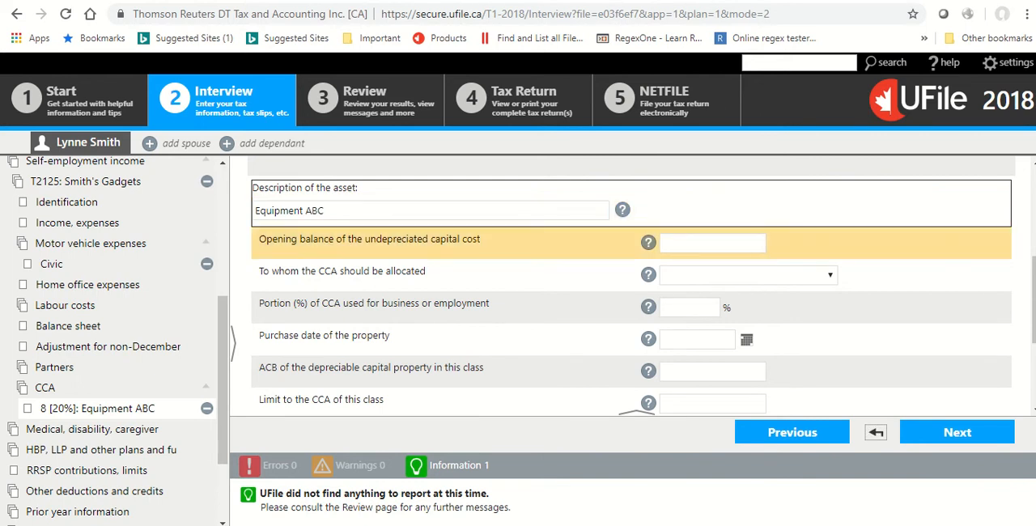
type("5400")
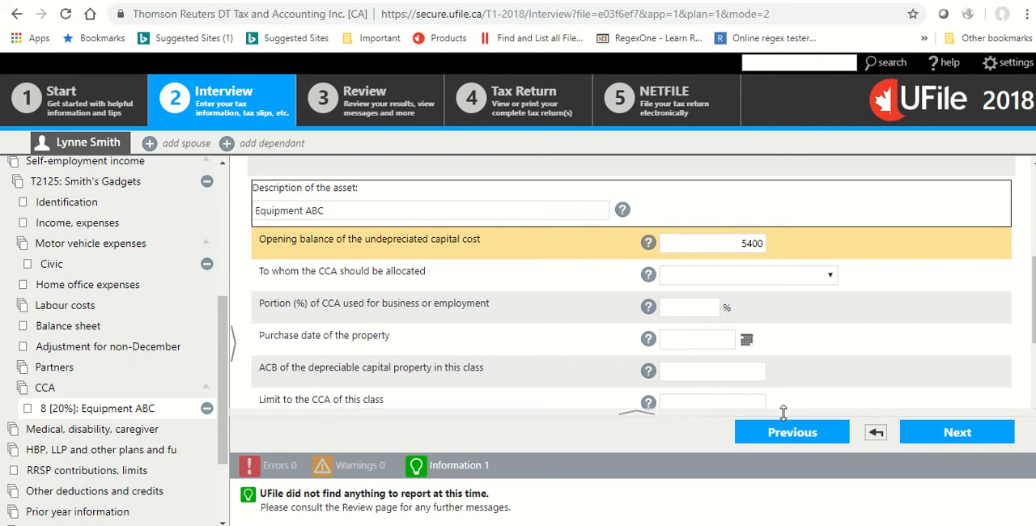
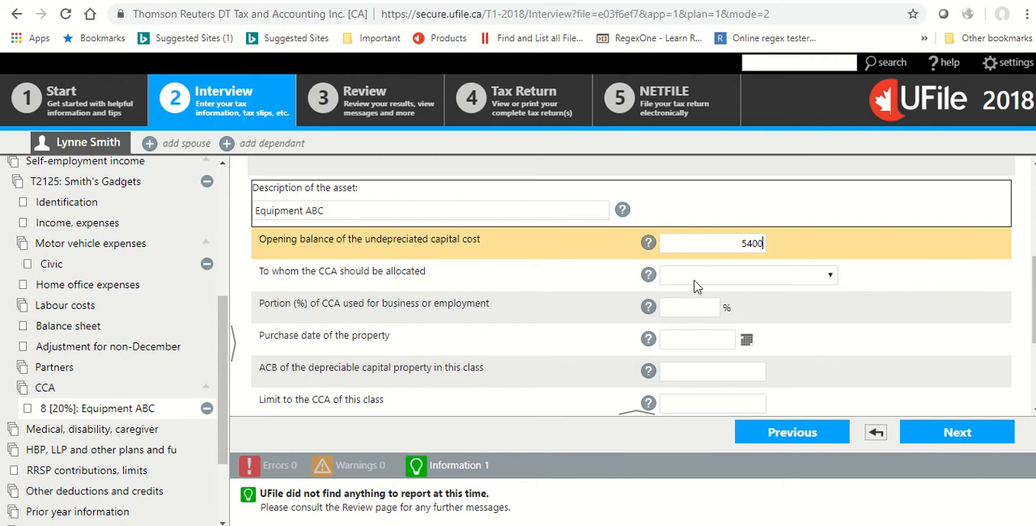
Allocate the equipment's CCA as Business level (full amounts - 100%) and set the portion used for business to 100%.
left_click(697, 279)
left_click(688, 324)
left_click(550, 298)
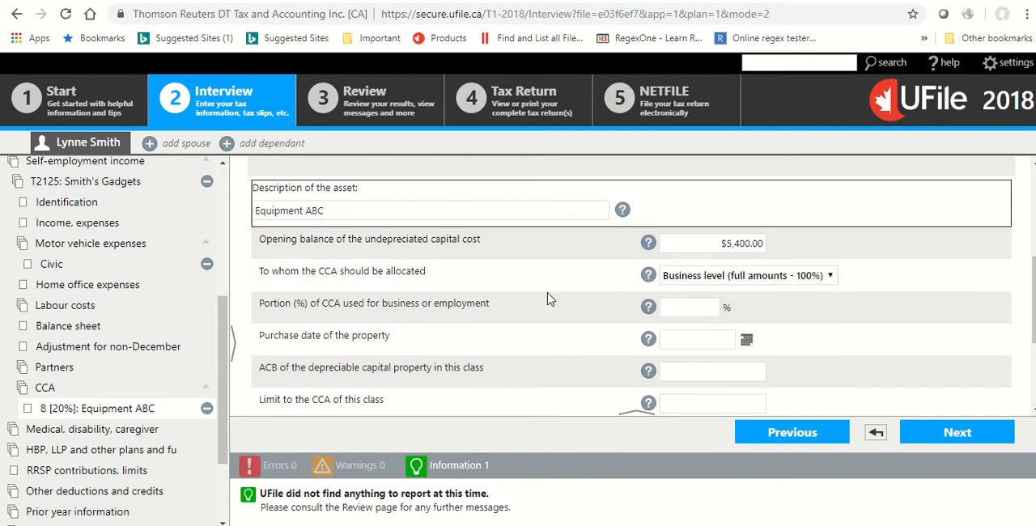
scroll(548, 298, "down", 1)
key("Tab")
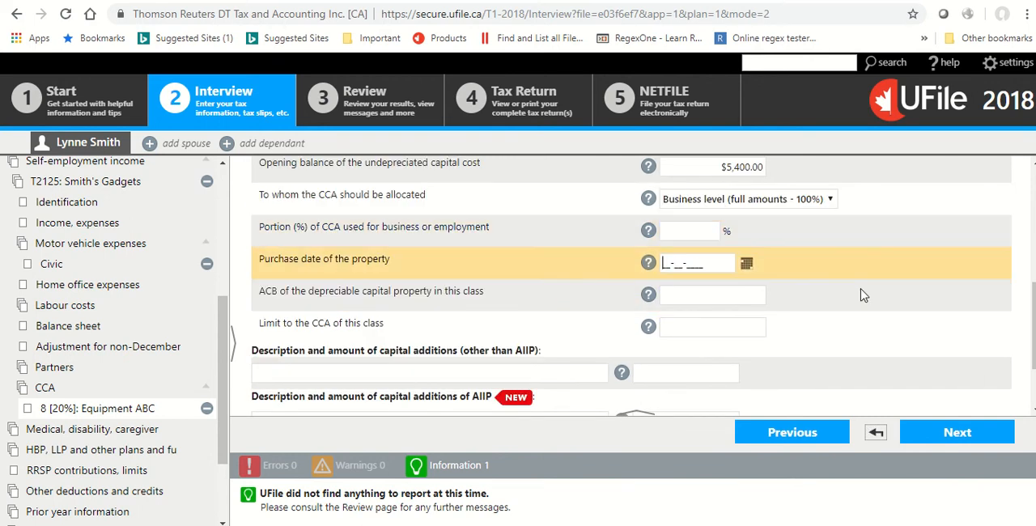
left_click(670, 235)
left_click(669, 232)
type("100")
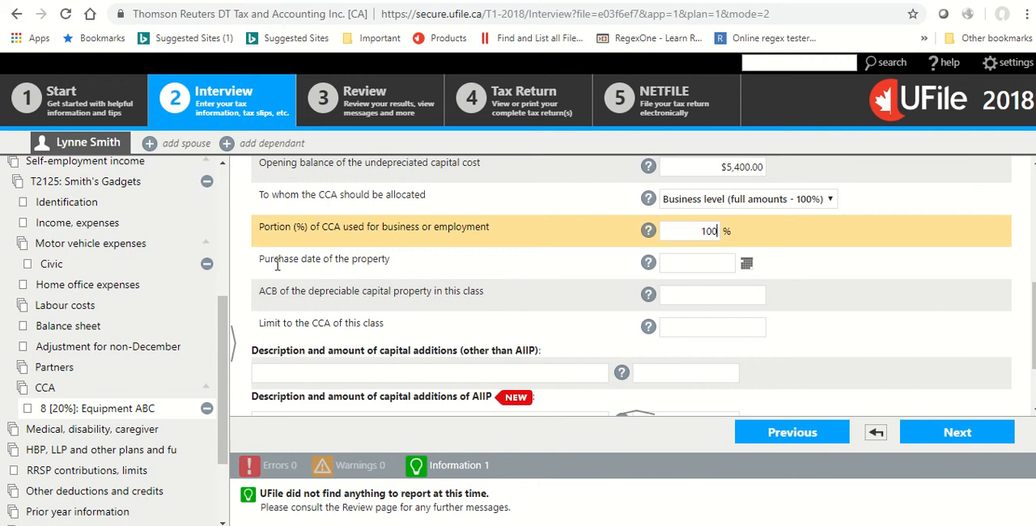
Enter 24-08-2003 as the equipment's purchase date and complete the Class 8 CCA page.
left_click(677, 260)
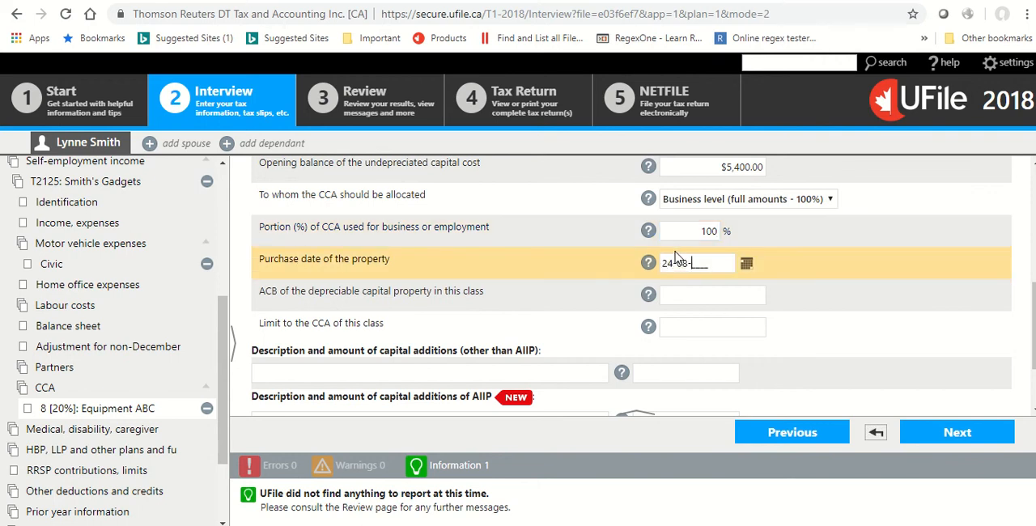
type("24-08-2003")
left_click(484, 276)
scroll(550, 286, "down", 1)
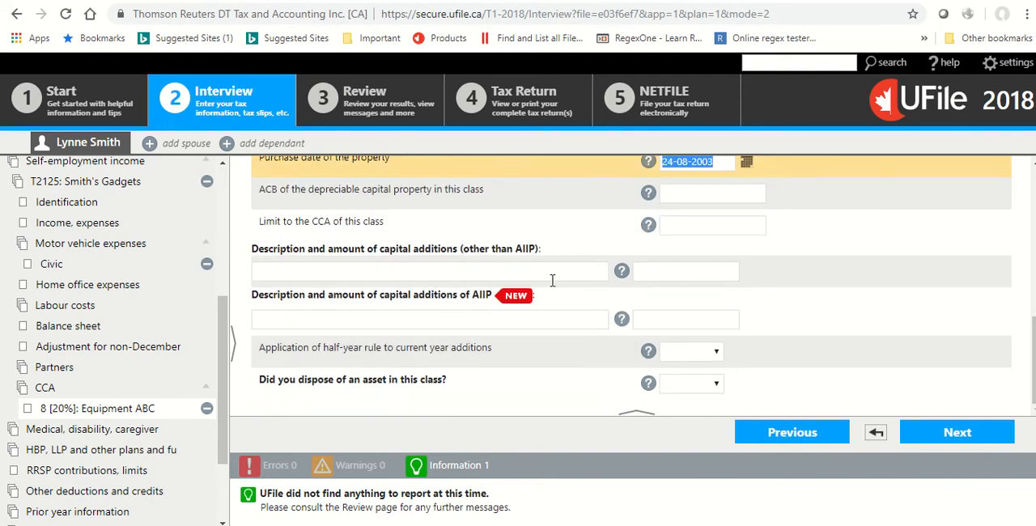
left_click(943, 432)
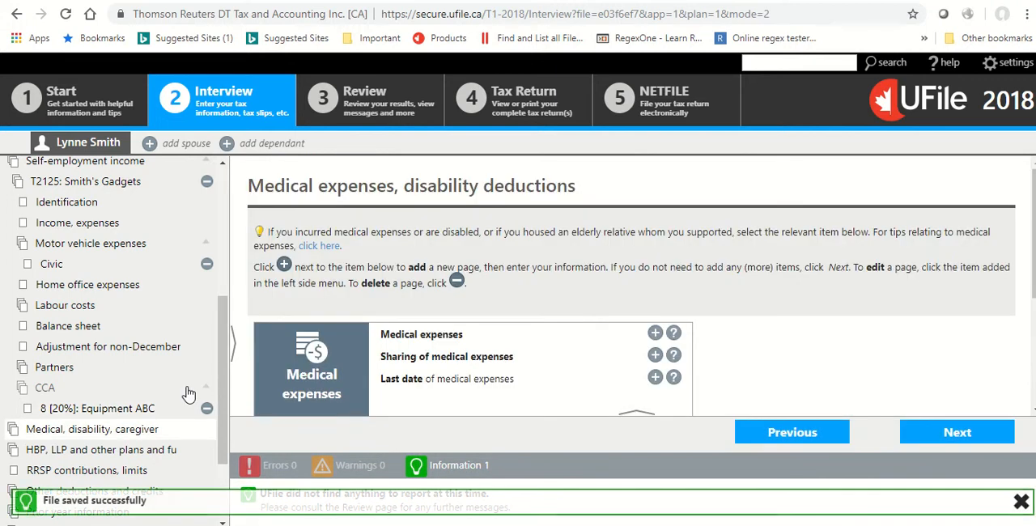
Reopen the T2125 income and expenses page and enter 1,400 for legal fees and related expenses.
scroll(210, 413, "up", 3)
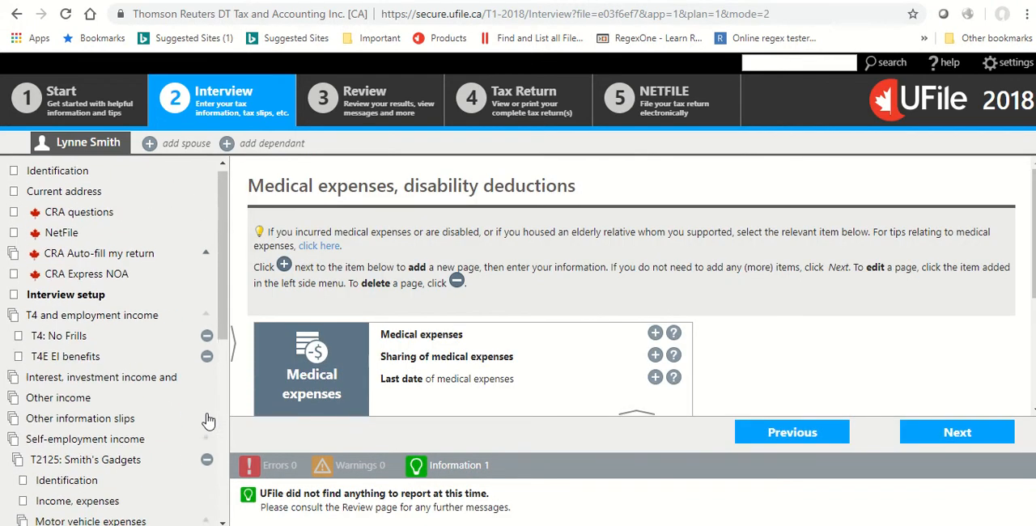
scroll(207, 420, "down", 5)
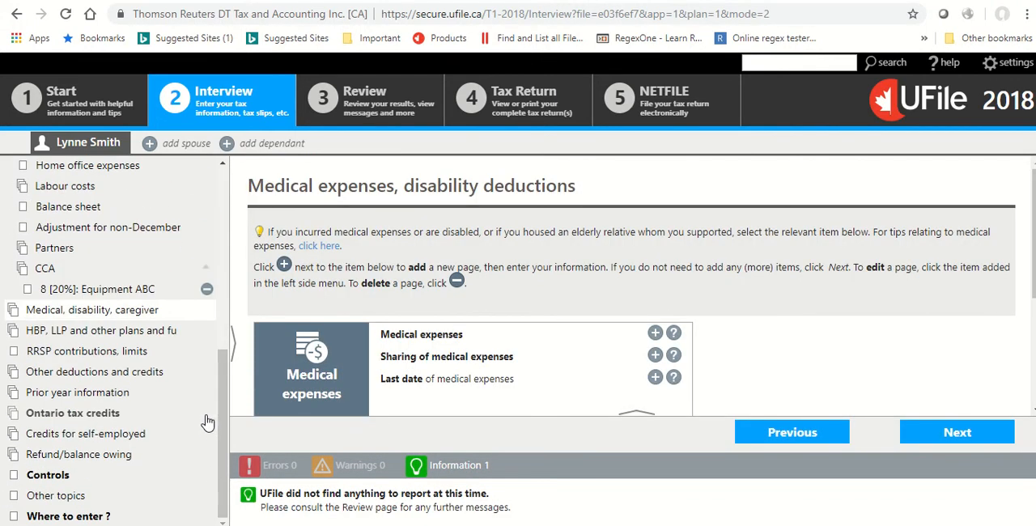
scroll(208, 421, "up", 2)
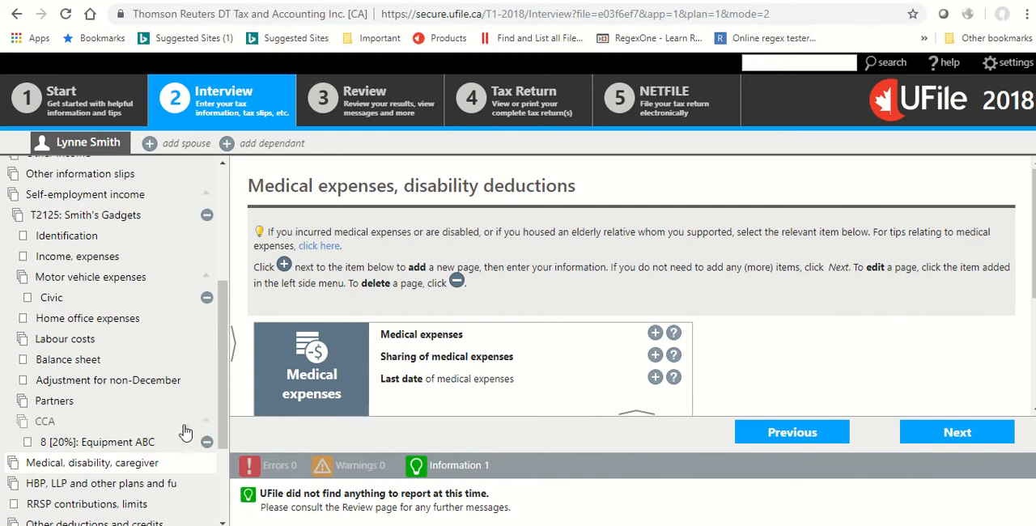
scroll(196, 266, "up", 2)
scroll(201, 324, "down", 2)
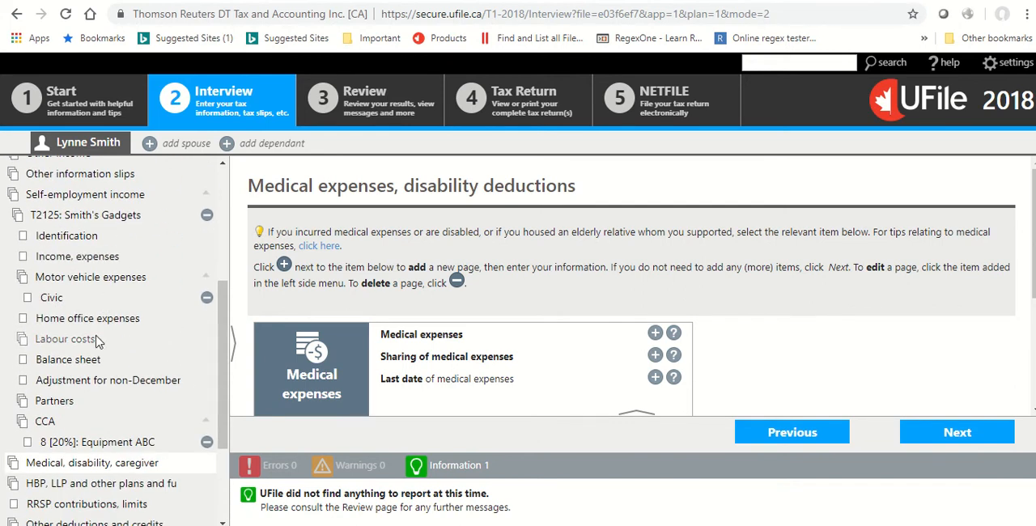
left_click(88, 263)
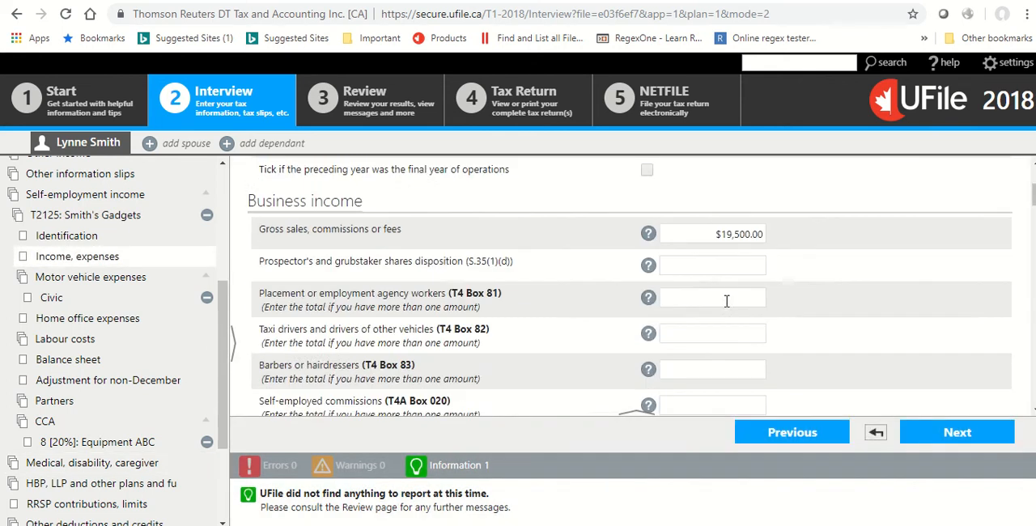
scroll(728, 306, "down", 5)
scroll(726, 306, "down", 10)
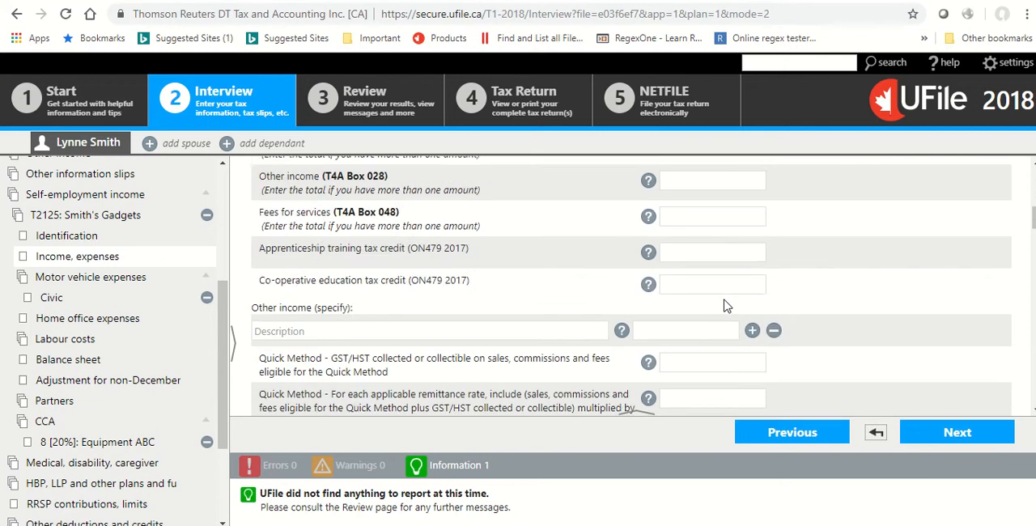
scroll(721, 296, "down", 1)
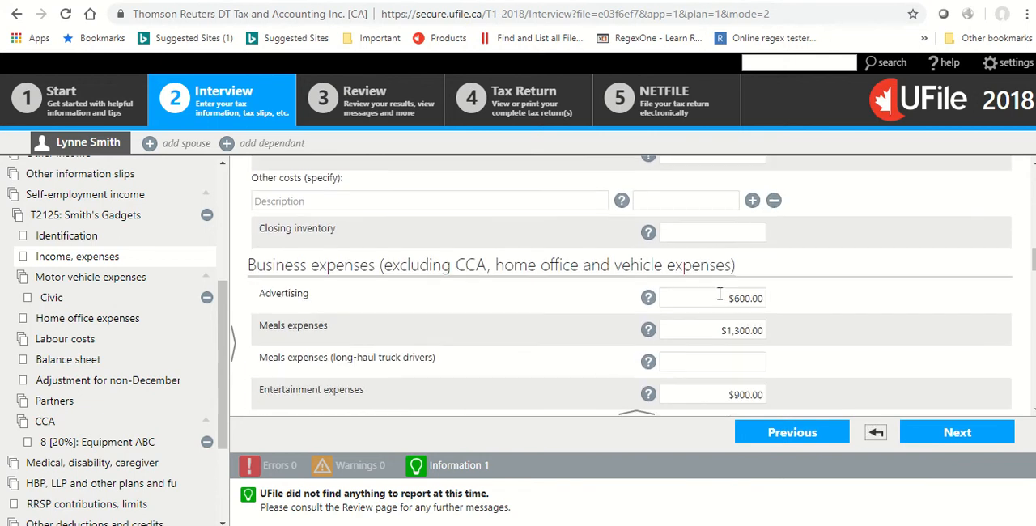
scroll(720, 294, "down", 4)
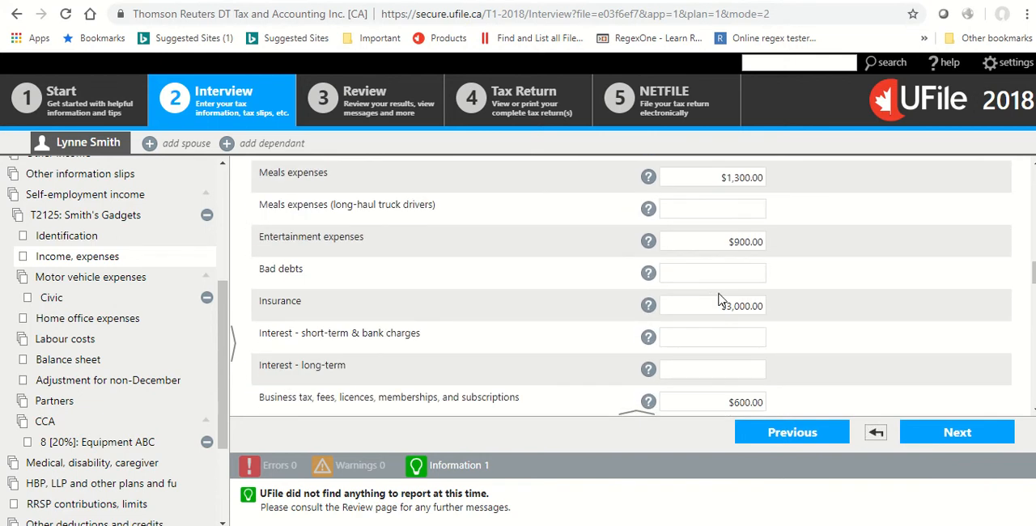
scroll(718, 296, "down", 2)
scroll(719, 293, "down", 4)
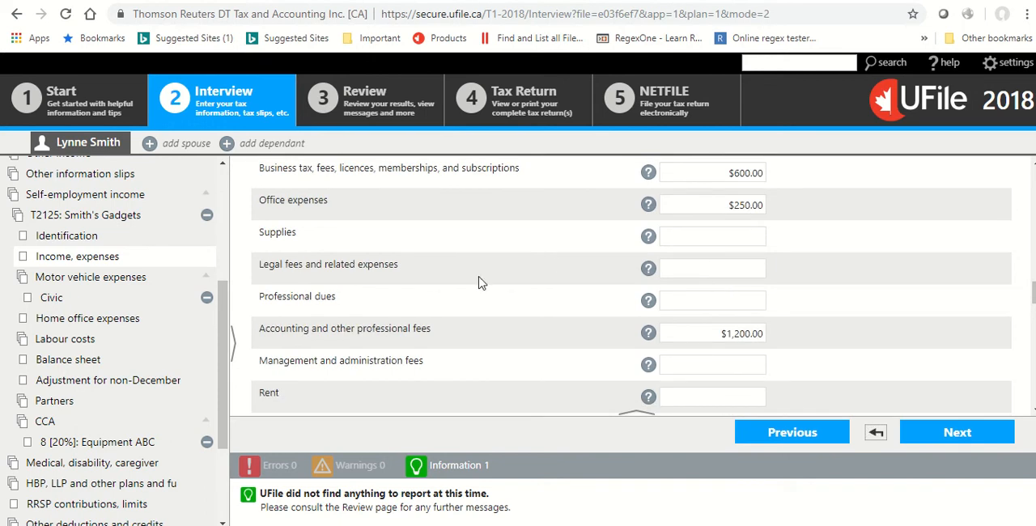
left_click(705, 270)
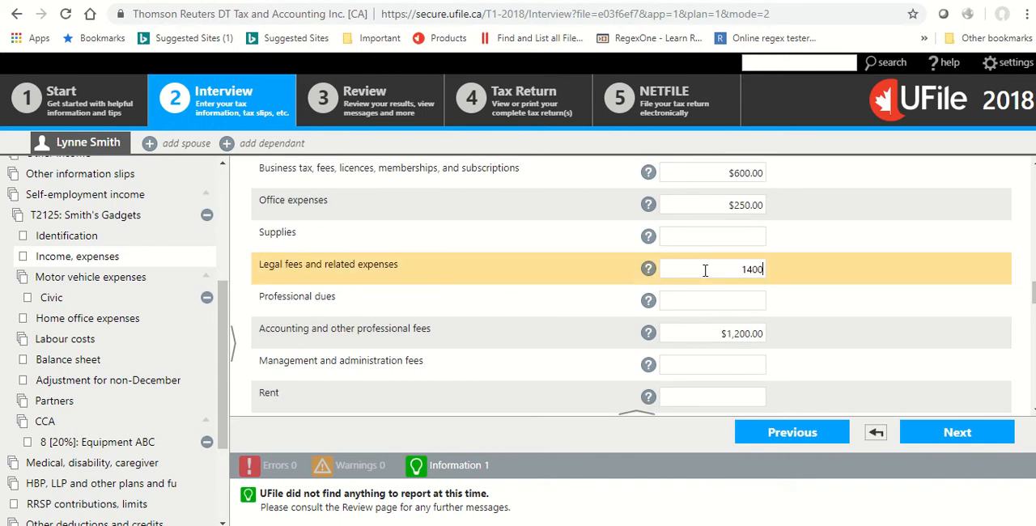
scroll(705, 271, "down", 3)
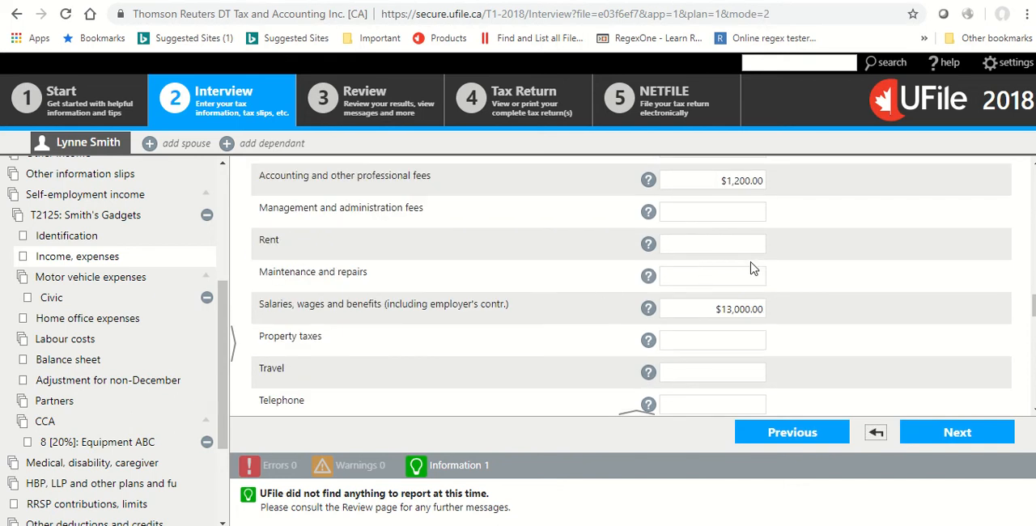
Calculate the return for review and read its warning messages.
scroll(750, 268, "up", 15)
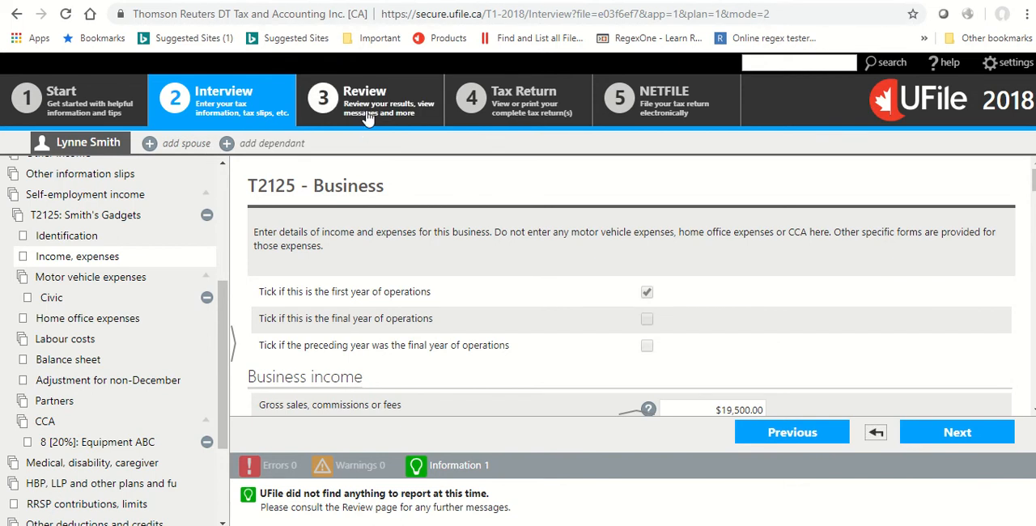
left_click(366, 107)
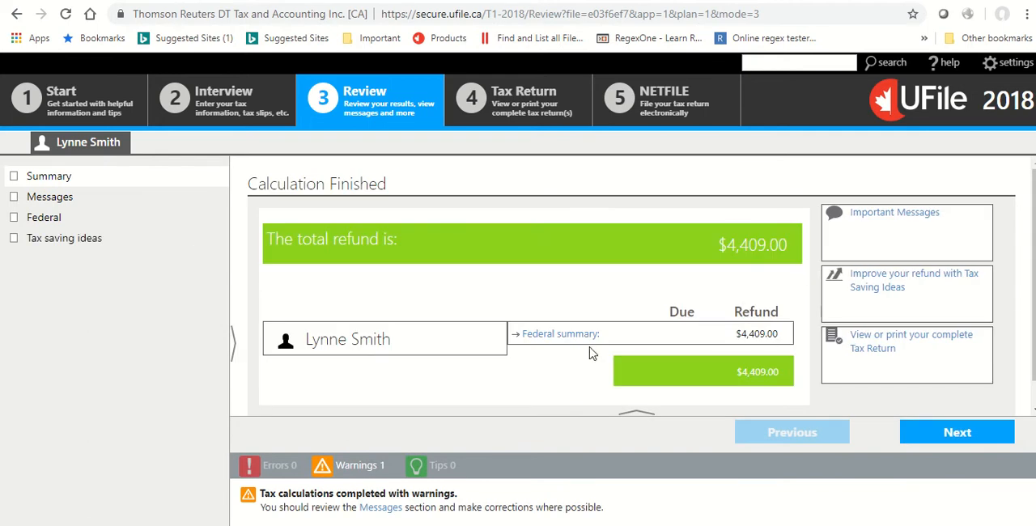
left_click(50, 203)
scroll(675, 290, "down", 2)
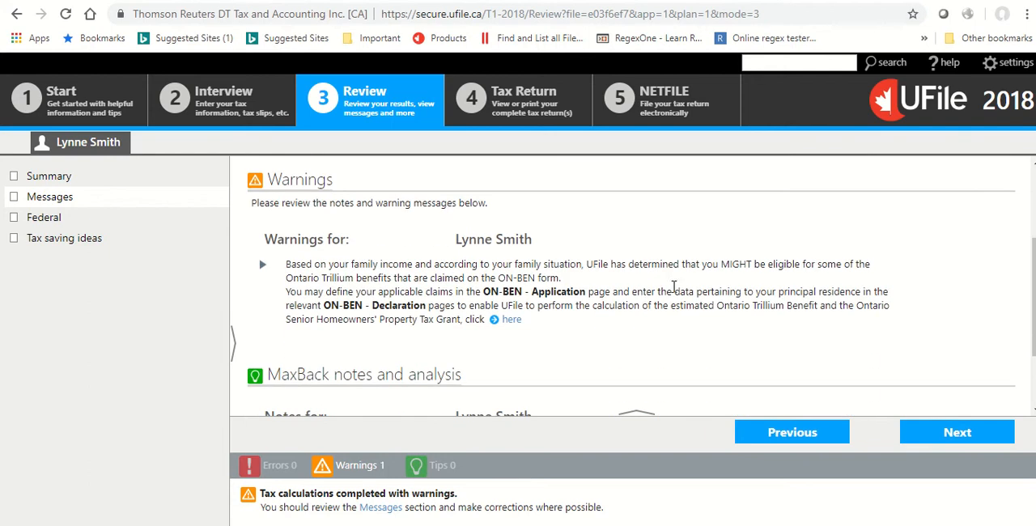
Follow the warning's link to the Ontario tax credits and add the ON-BEN - Application for 2019 page.
left_click(496, 322)
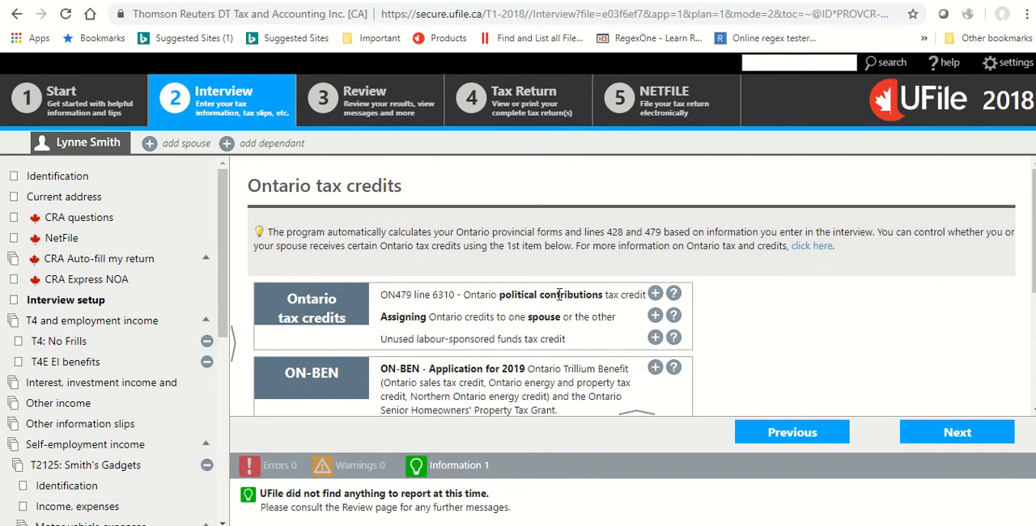
scroll(560, 295, "down", 1)
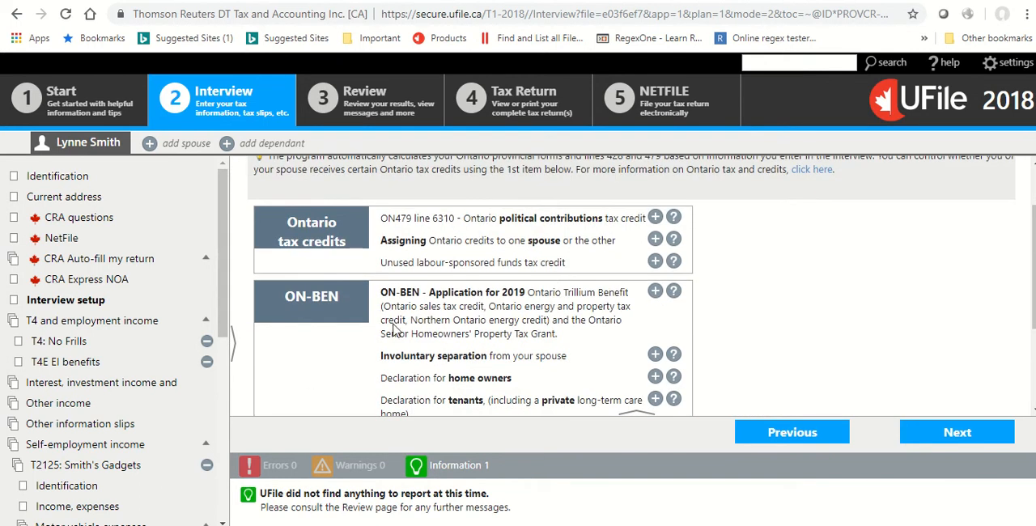
left_click(655, 292)
scroll(657, 293, "down", 2)
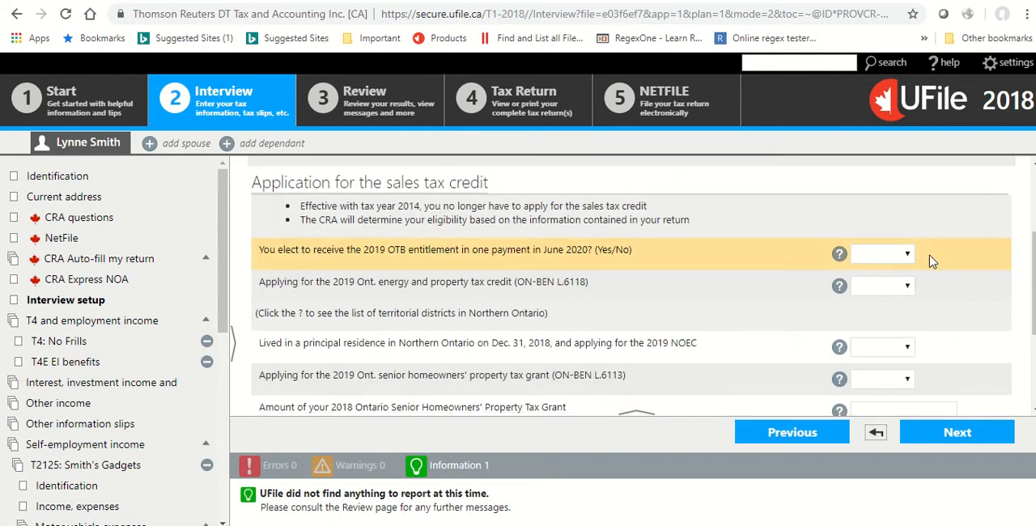
Answer Yes to receiving the 2019 OTB entitlement in one payment and Yes to the 2019 Ontario energy and property tax credit.
left_click(874, 256)
left_click(862, 299)
left_click(894, 288)
left_click(874, 332)
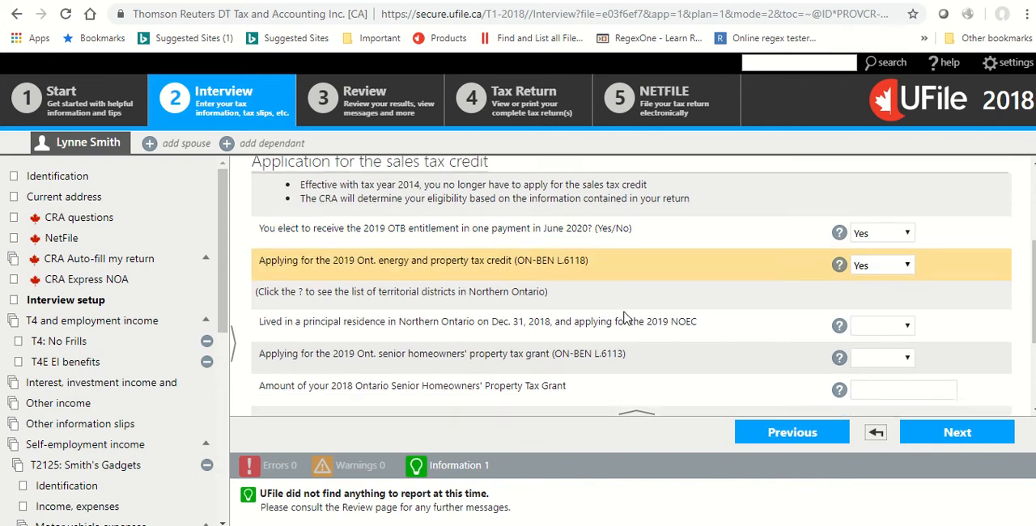
Answer No to the Northern Ontario residence and NOEC question and No to the 2019 senior homeowners' property tax grant.
scroll(627, 318, "down", 1)
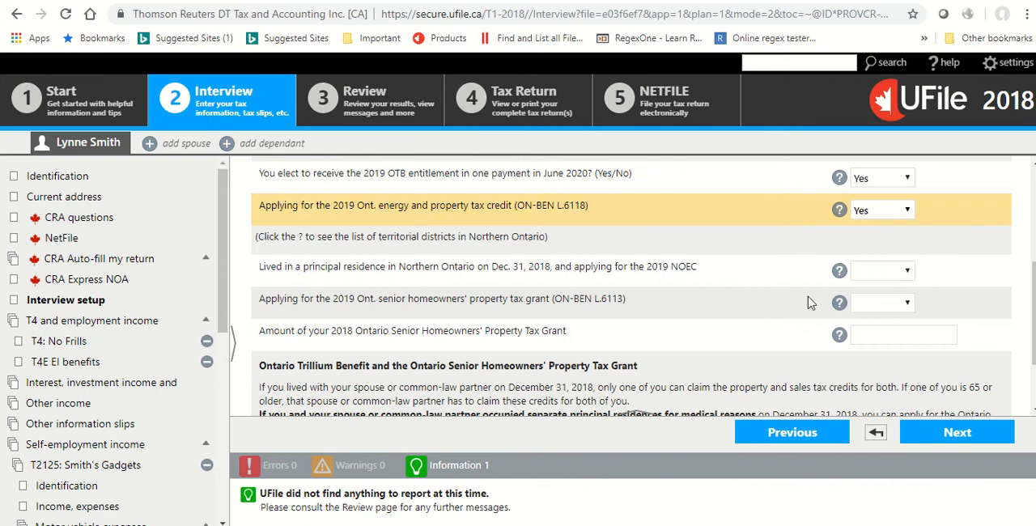
left_click(907, 272)
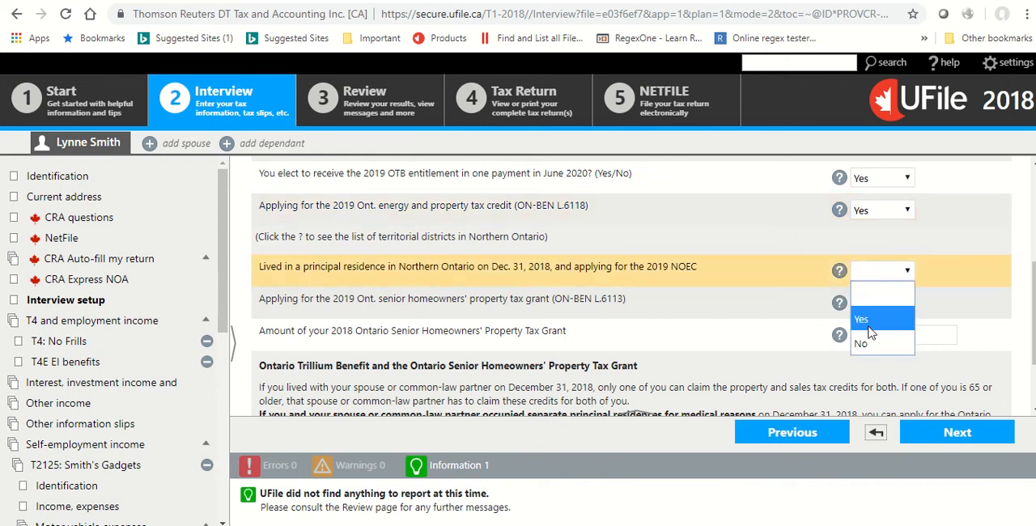
left_click(860, 344)
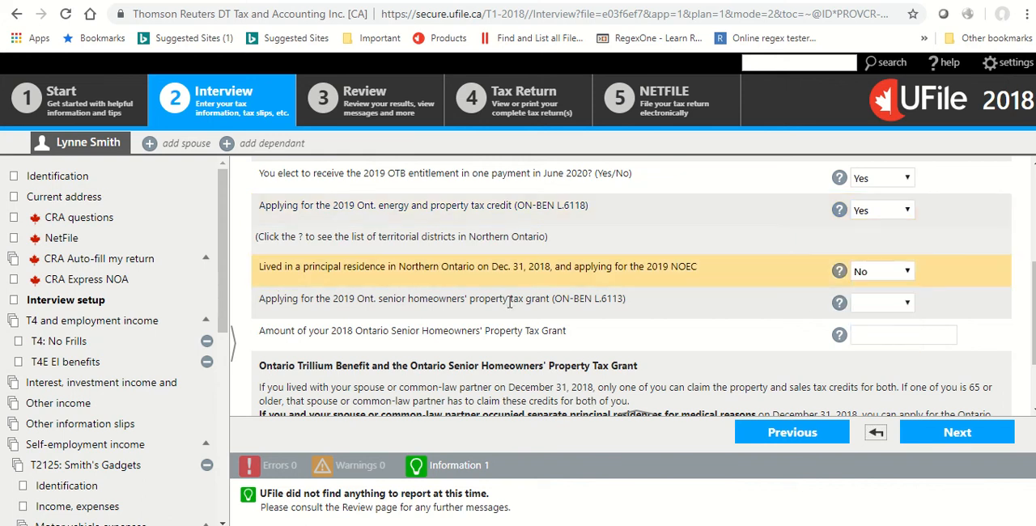
left_click(894, 307)
left_click(862, 377)
scroll(647, 348, "down", 2)
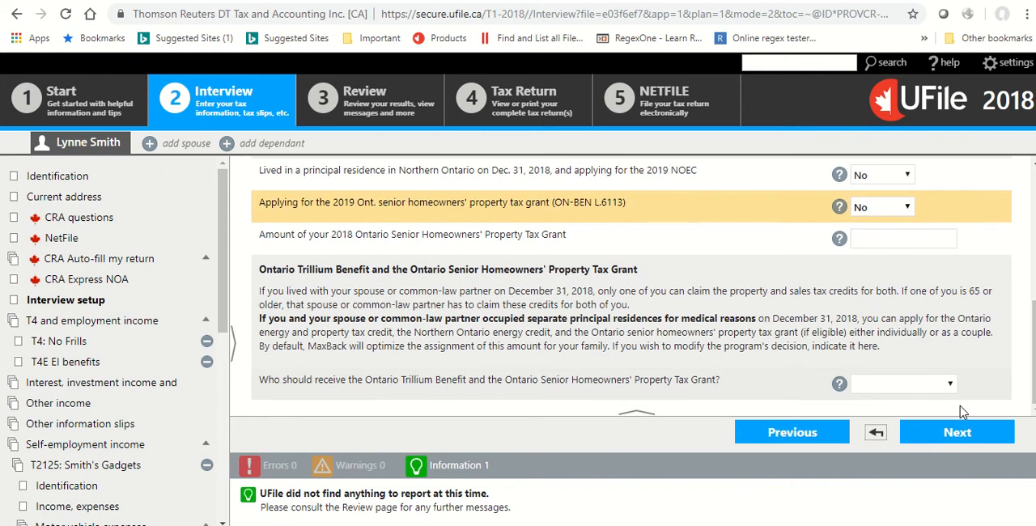
left_click(931, 384)
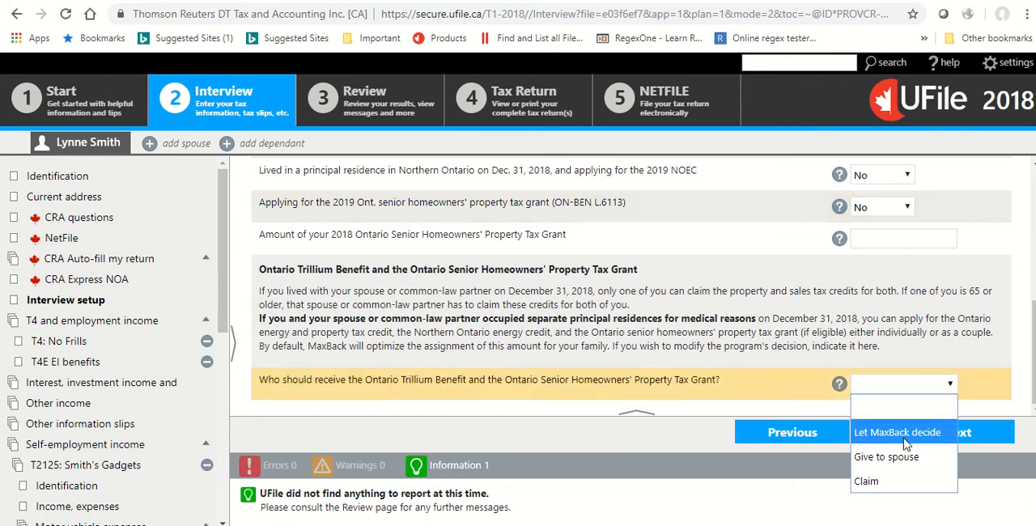
left_click(882, 484)
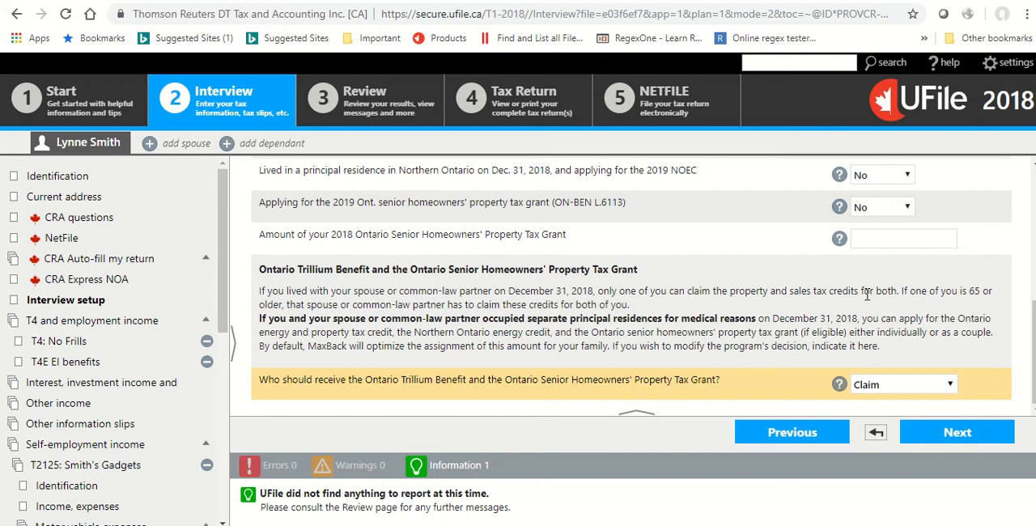
left_click(930, 388)
left_click(913, 412)
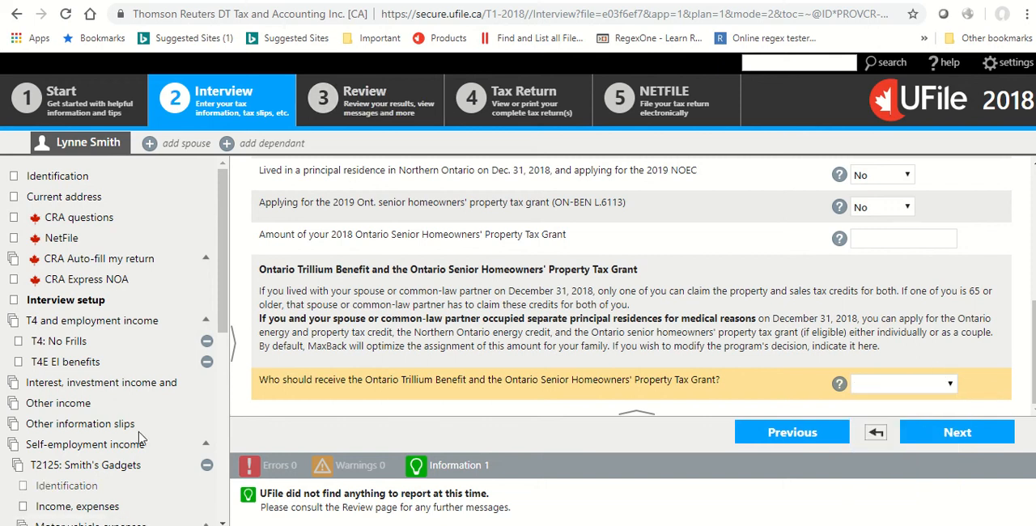
Return to the Ontario tax credits section and add the ON-BEN declaration page for home owners.
left_click_drag(220, 306, 220, 492)
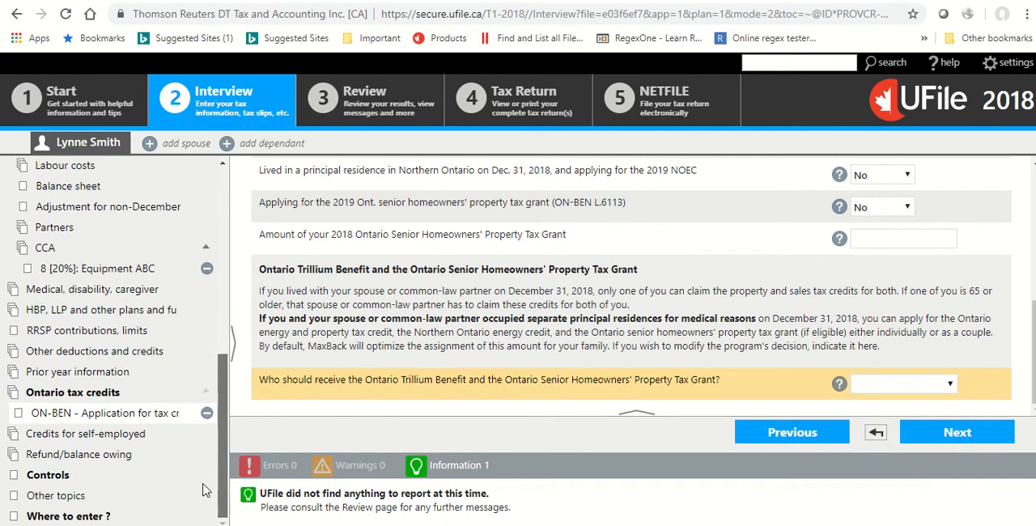
left_click(73, 393)
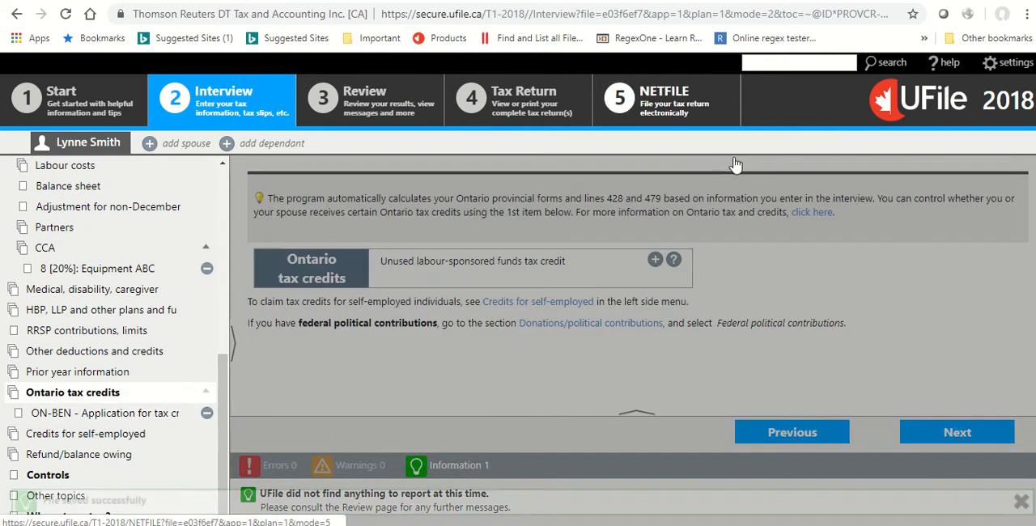
scroll(743, 220, "down", 3)
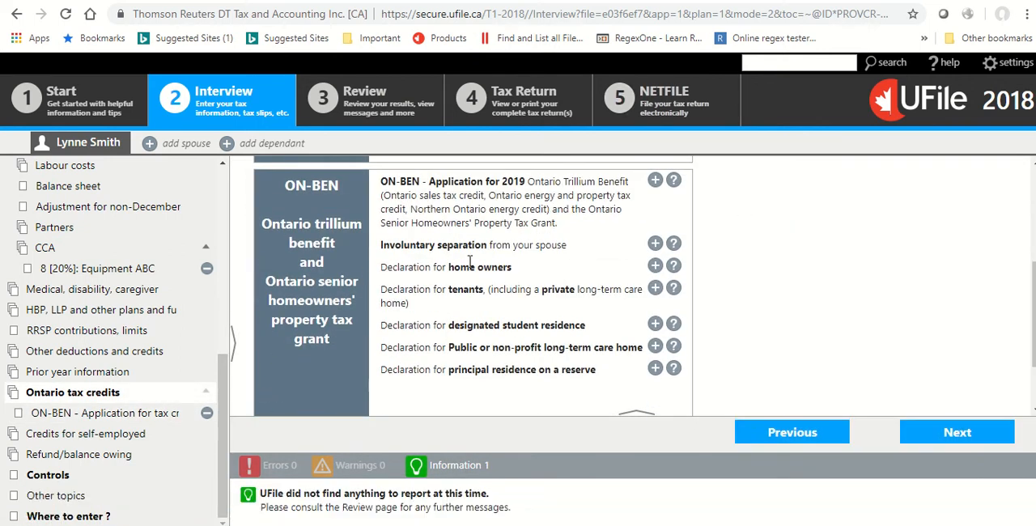
left_click(655, 265)
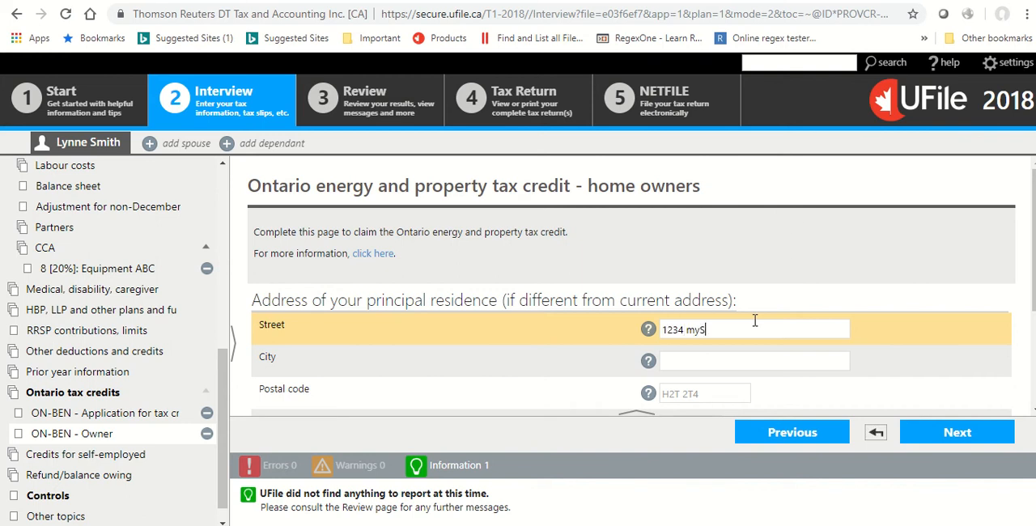
Enter the street, city and postal code of the principal residence on the ON-BEN home owners page.
type("1234 myStreet")
key("Tab")
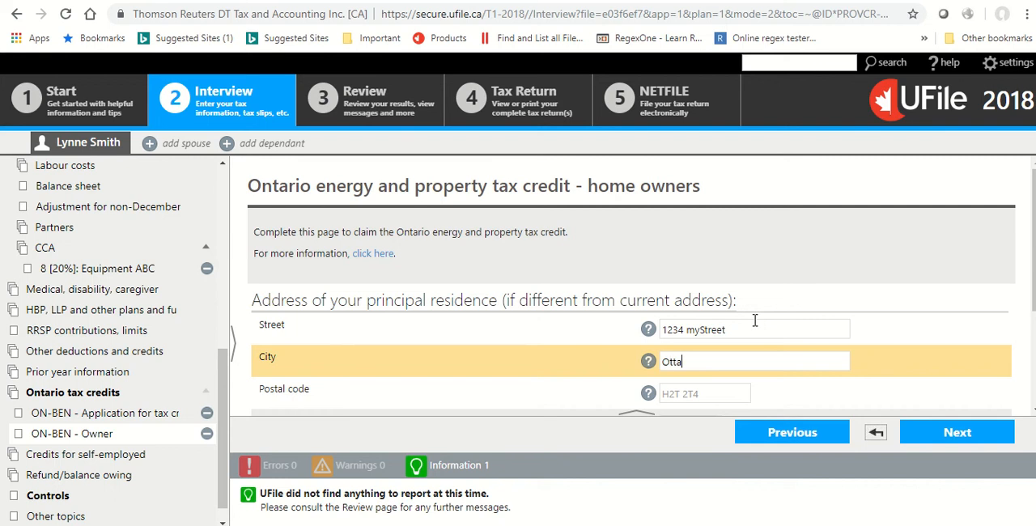
key("Tab")
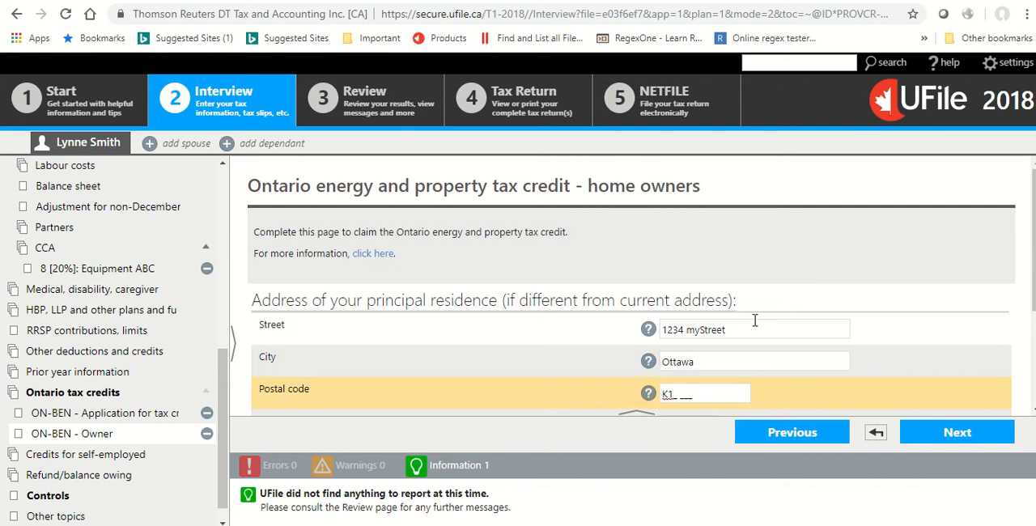
type("K1A 4M4")
key("Tab")
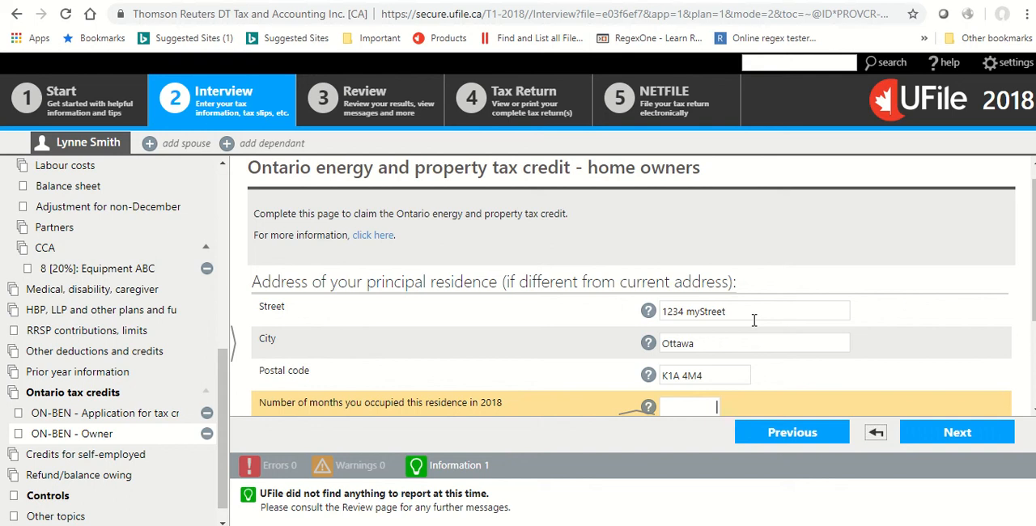
Set the months occupied in 2018 to 12, the municipality to Ottawa and the real estate taxes paid to $7,500.
scroll(754, 320, "down", 2)
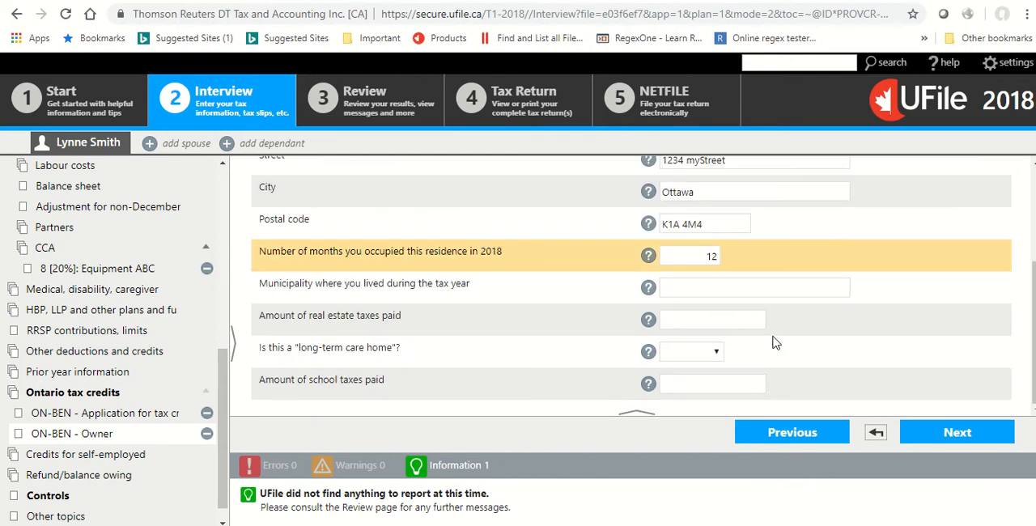
left_click(701, 282)
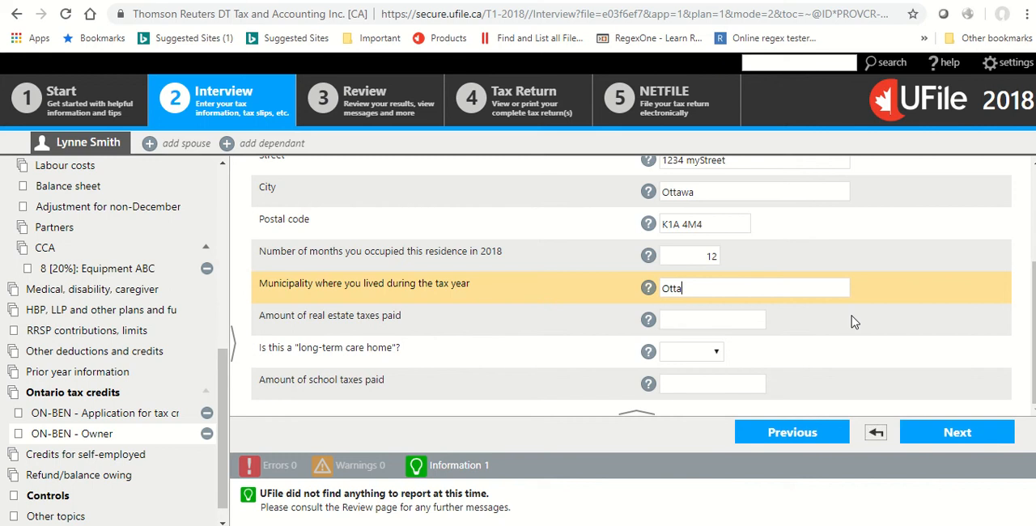
key("Tab")
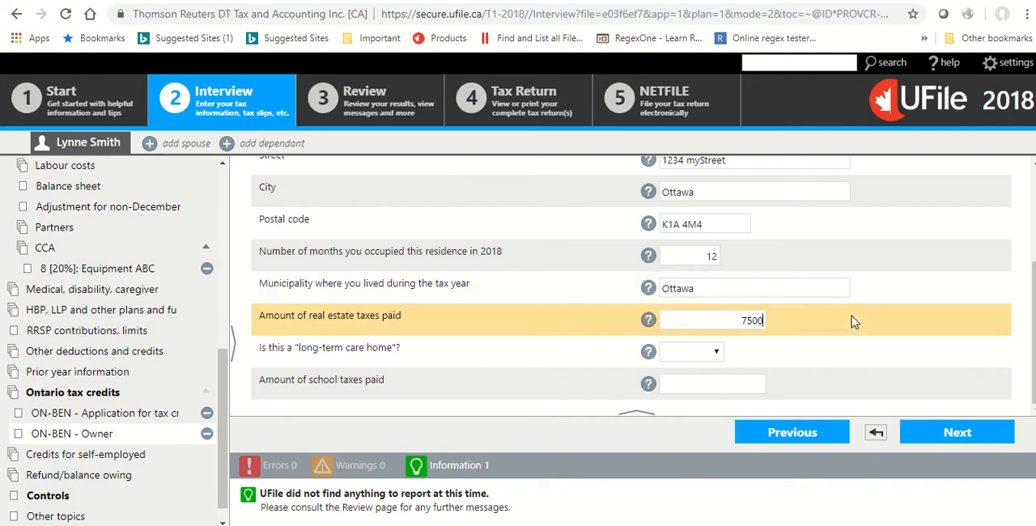
key("Tab")
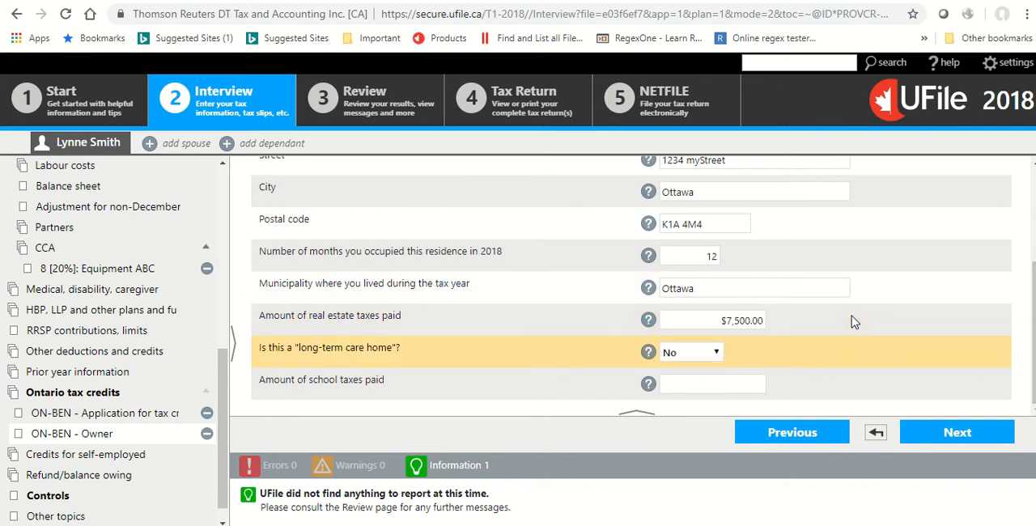
Answer No to the long-term care home question, enter $900 of school taxes paid and continue to the following page.
key("Tab")
type("9")
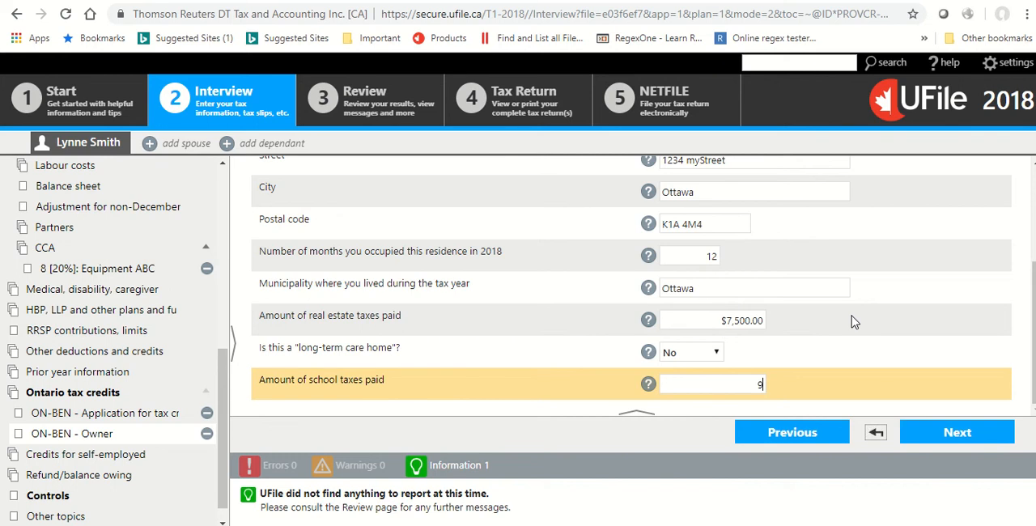
type("00")
key("Tab")
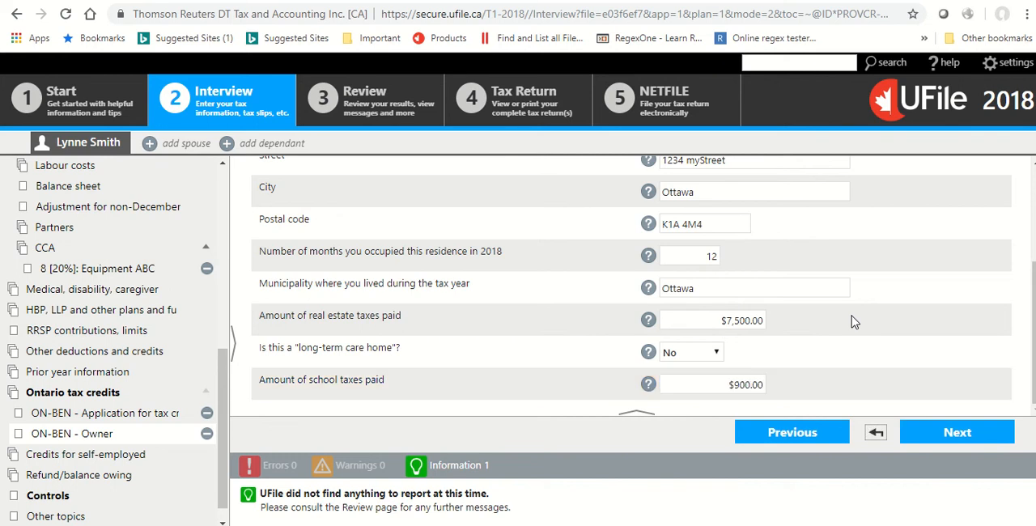
left_click(989, 434)
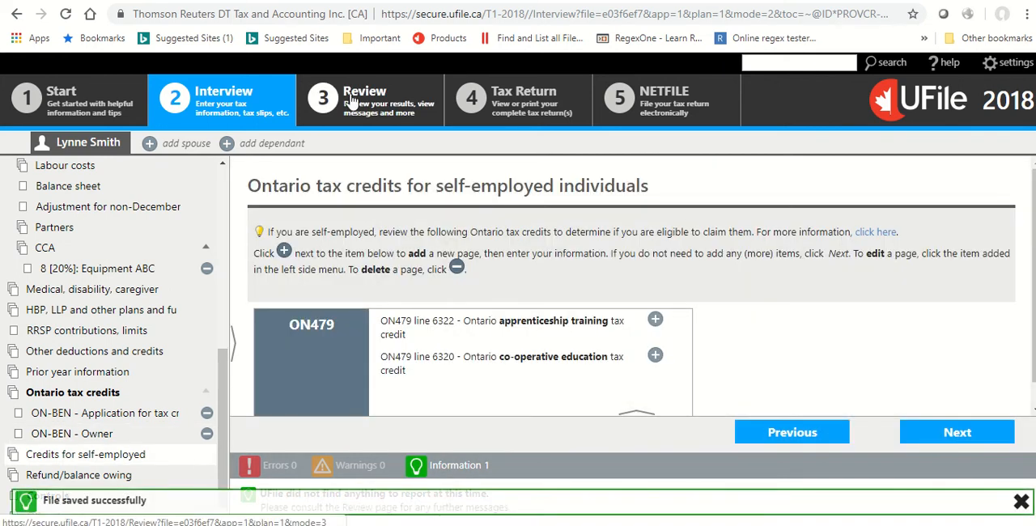
Open the review stage and examine the messages and the federal return summary's income lines.
left_click(348, 101)
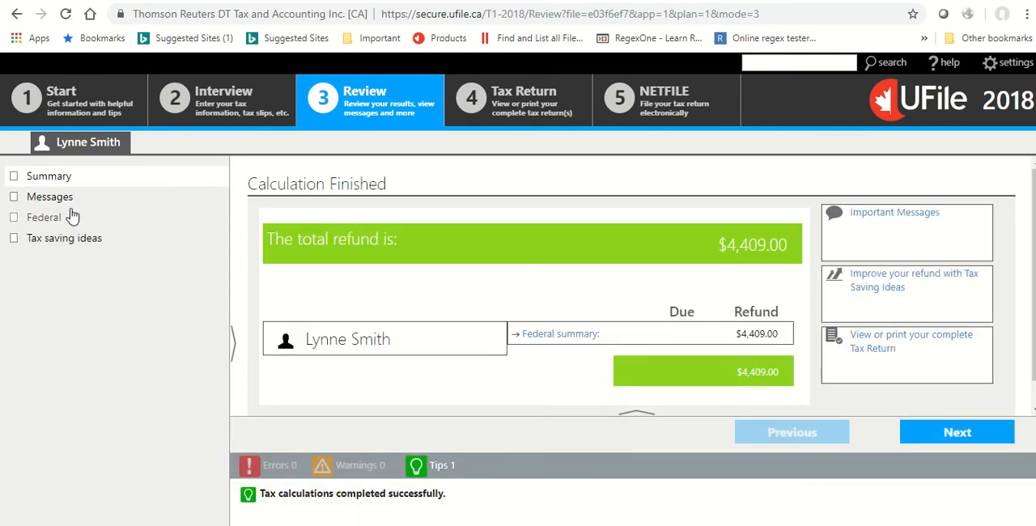
left_click(64, 199)
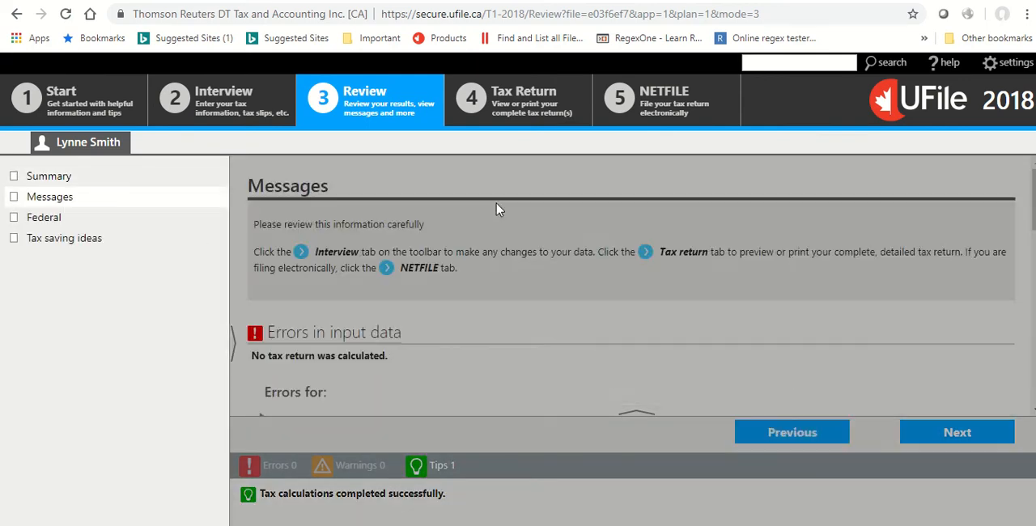
scroll(537, 207, "down", 1)
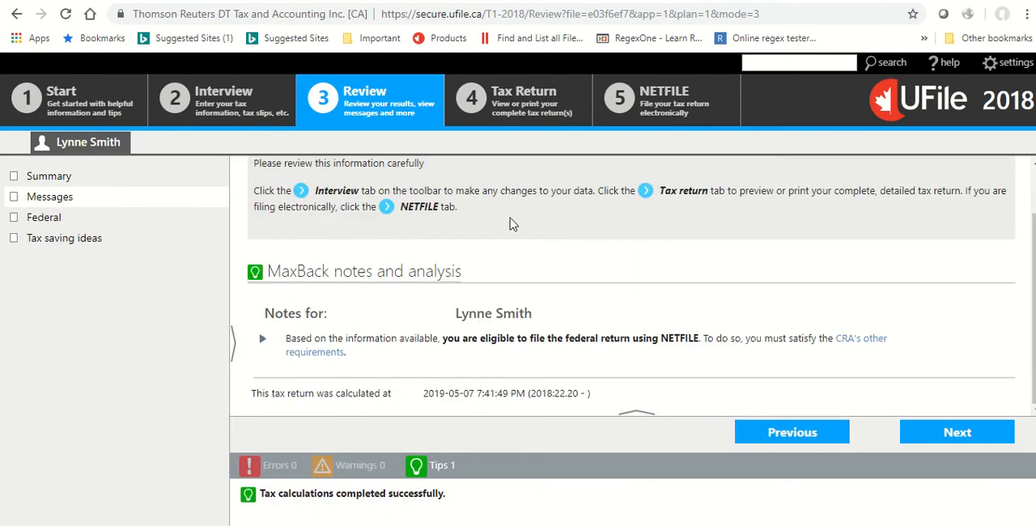
left_click(49, 217)
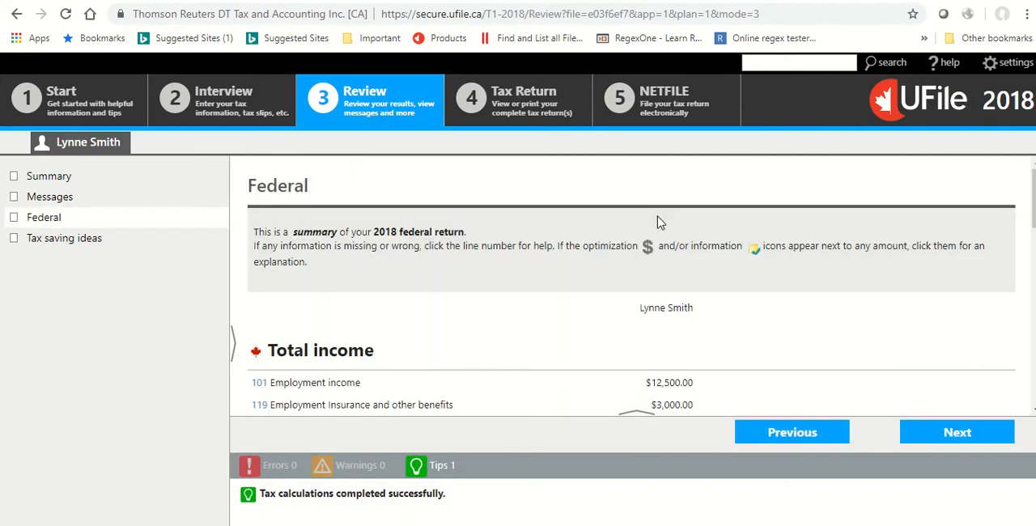
scroll(660, 223, "down", 3)
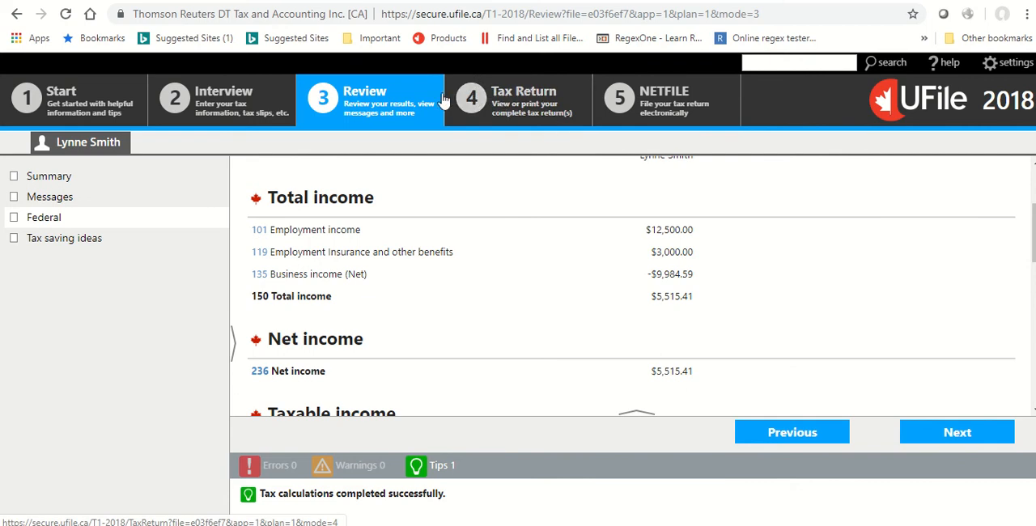
Proceed to the tax return stage, accept the free return and open T1 - Federal condensed p1.
left_click(495, 104)
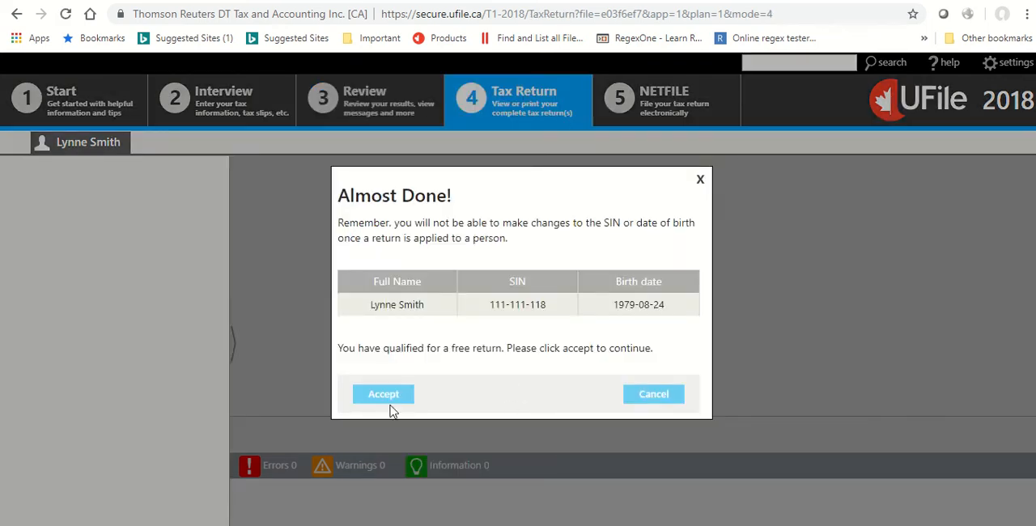
left_click(388, 396)
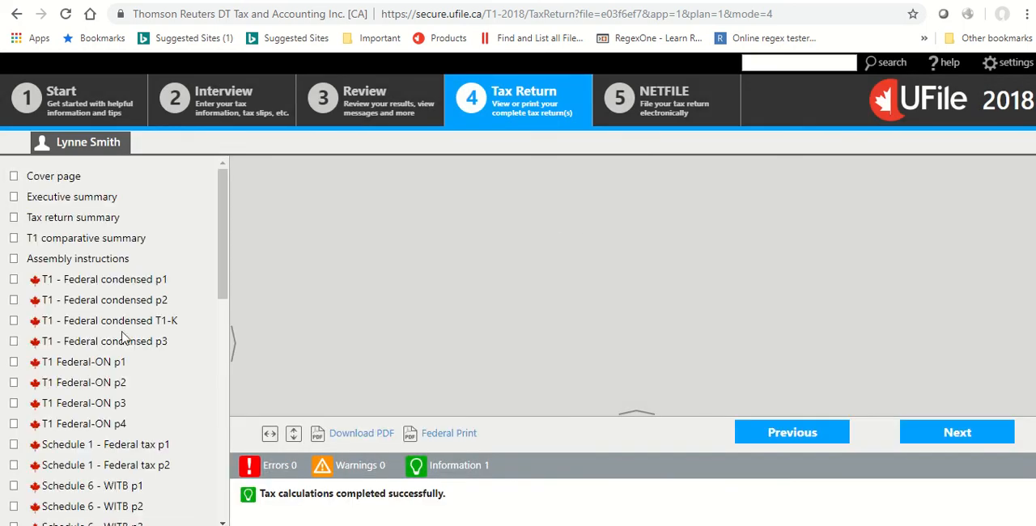
left_click(129, 280)
Check the identification, marital status, Elections Canada and foreign property sections of the condensed T1.
scroll(453, 243, "down", 5)
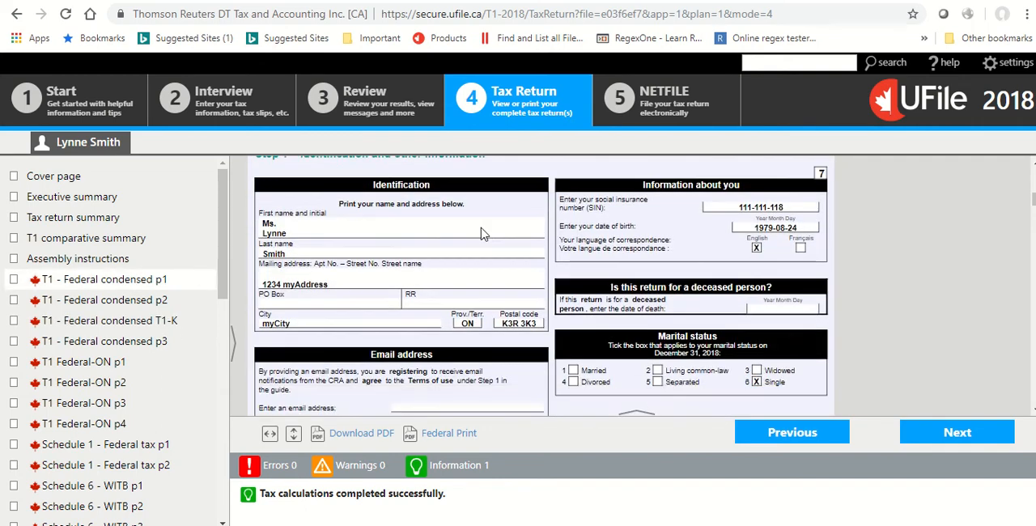
scroll(428, 254, "down", 5)
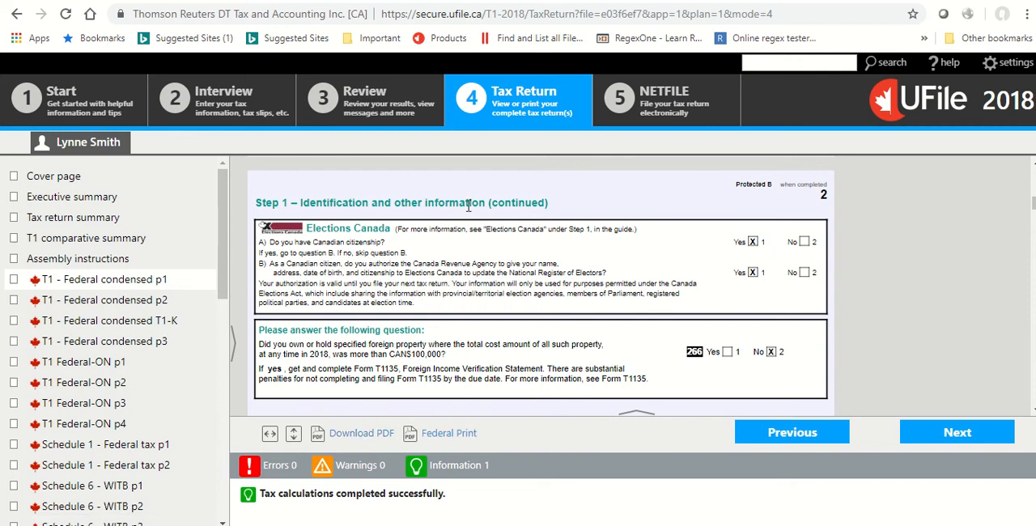
scroll(518, 262, "down", 20)
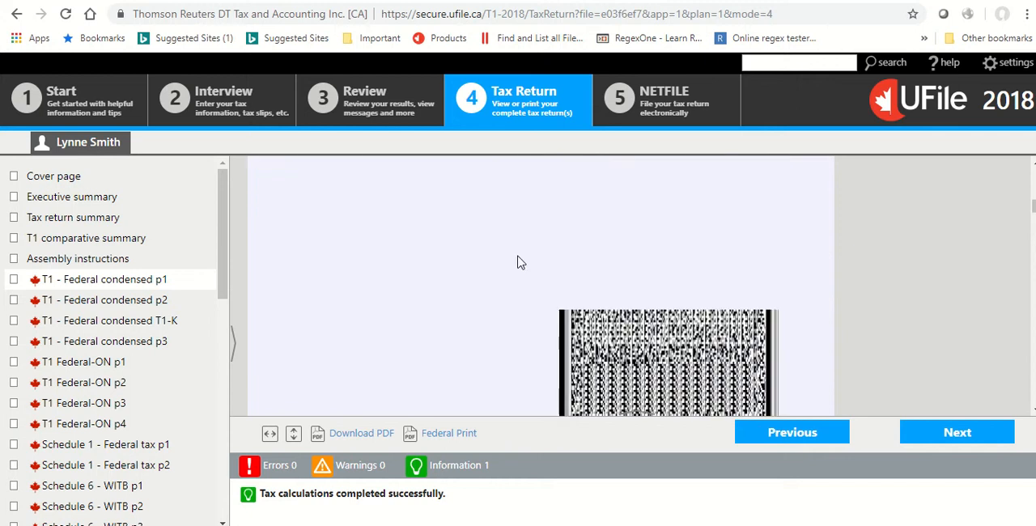
Examine the Step 7 refund or balance owing section of the condensed T1, including the total payable, credit and direct deposit lines.
scroll(502, 271, "down", 15)
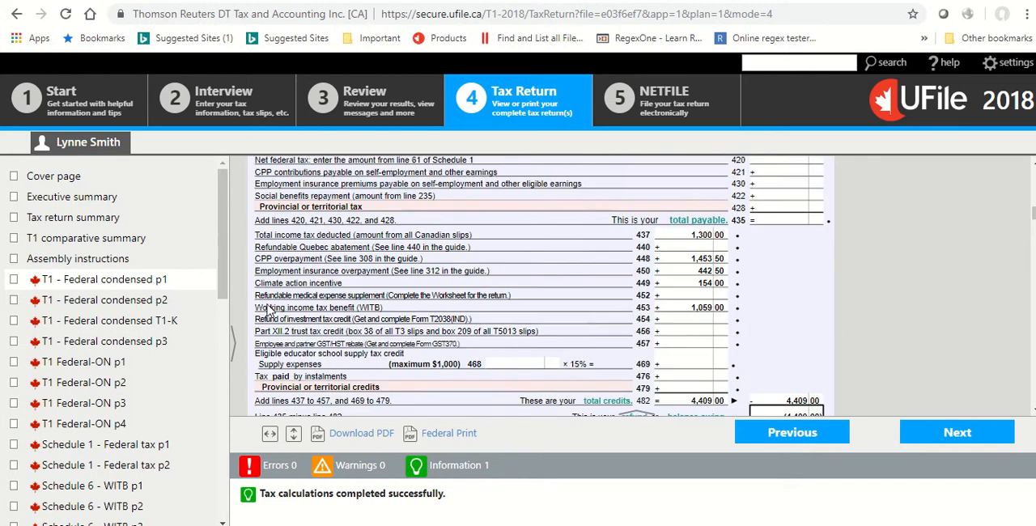
scroll(275, 296, "up", 2)
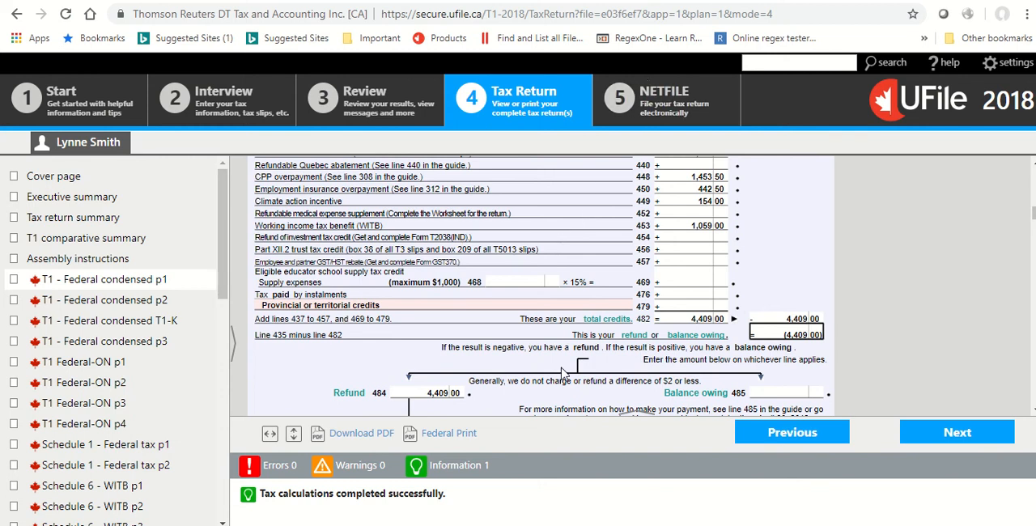
scroll(546, 344, "down", 3)
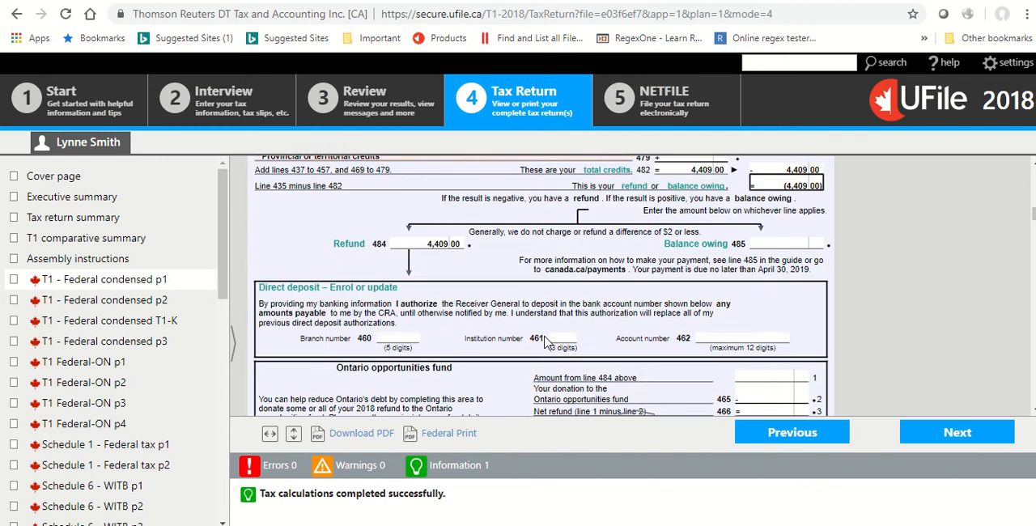
scroll(546, 343, "down", 7)
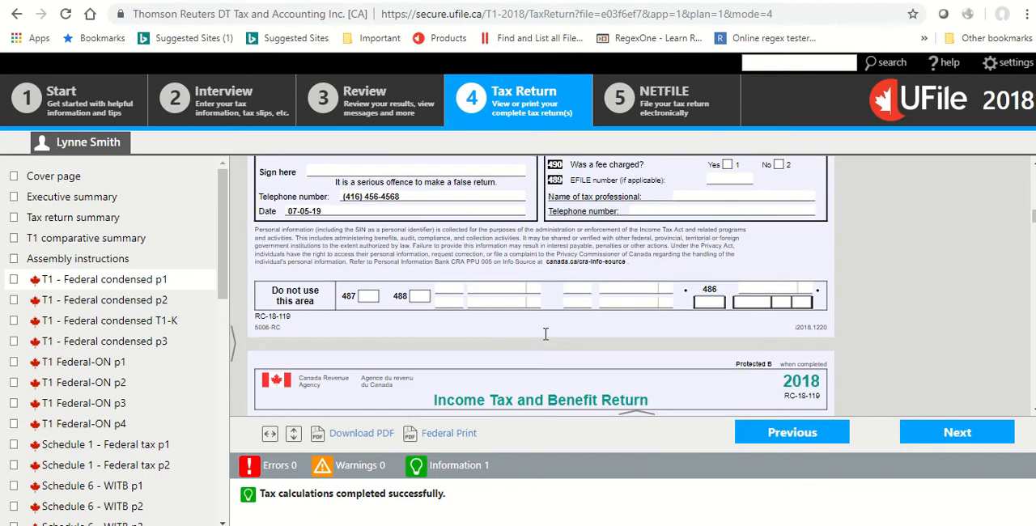
scroll(546, 345, "up", 15)
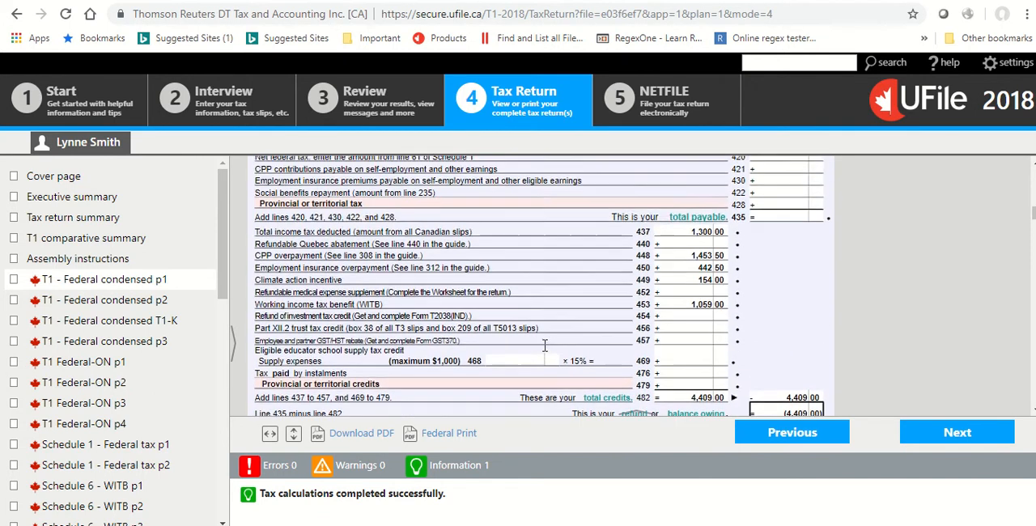
scroll(546, 353, "down", 10)
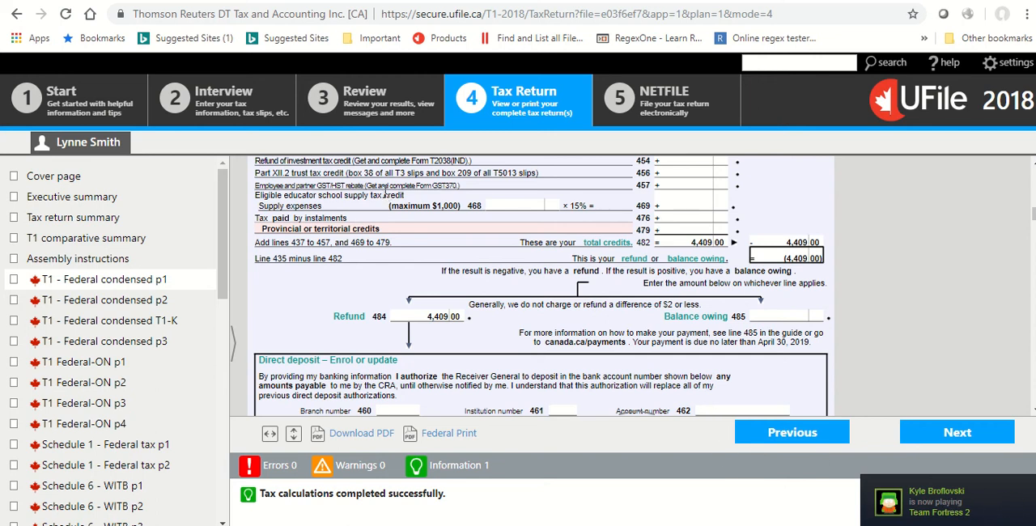
scroll(414, 209, "up", 3)
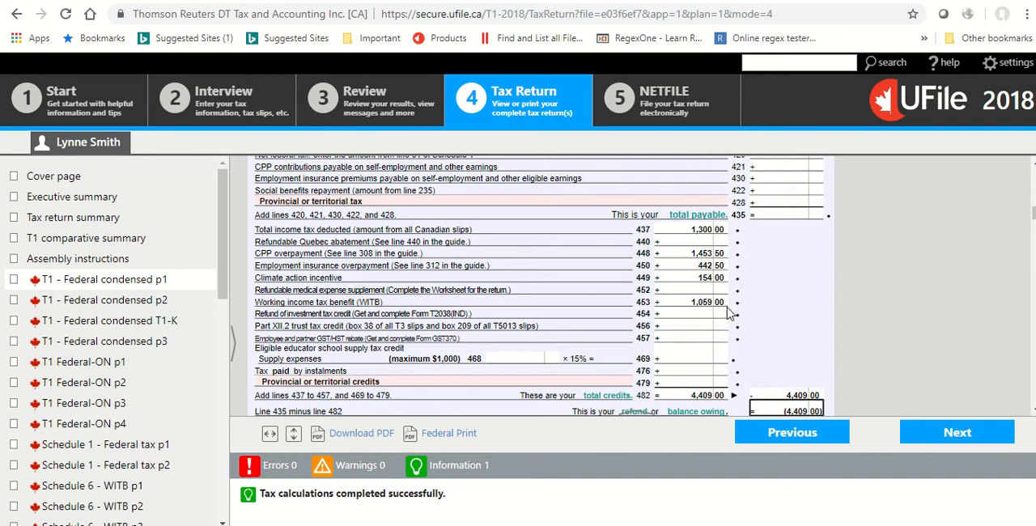
scroll(684, 322, "up", 2)
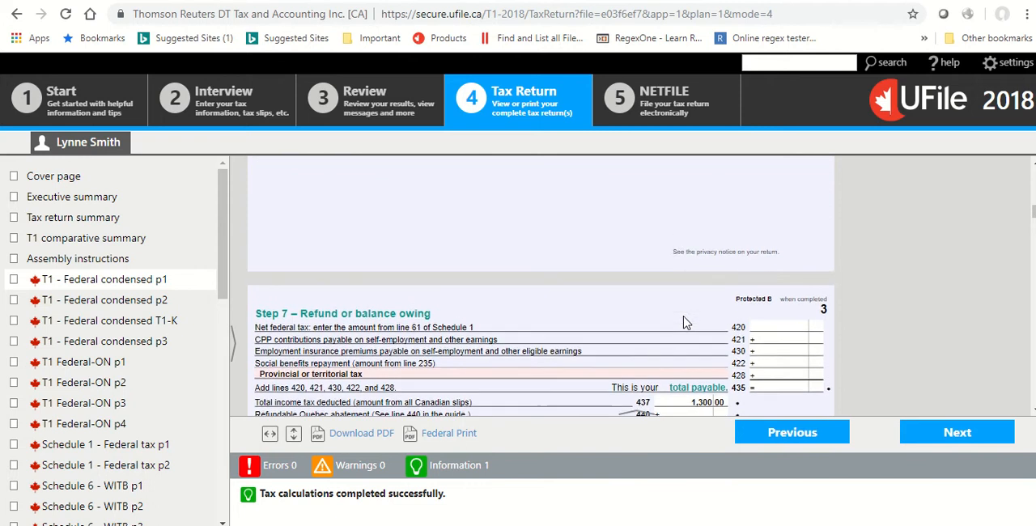
scroll(688, 322, "down", 2)
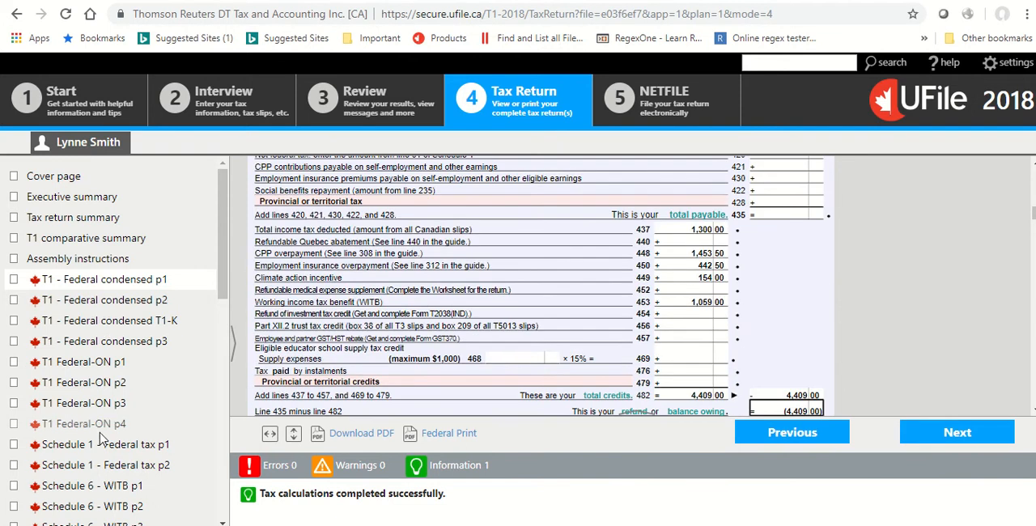
Examine the federal tax calculation on Schedule 1 - Federal tax p2, then the refund section on T1 Federal-ON p4.
left_click(101, 467)
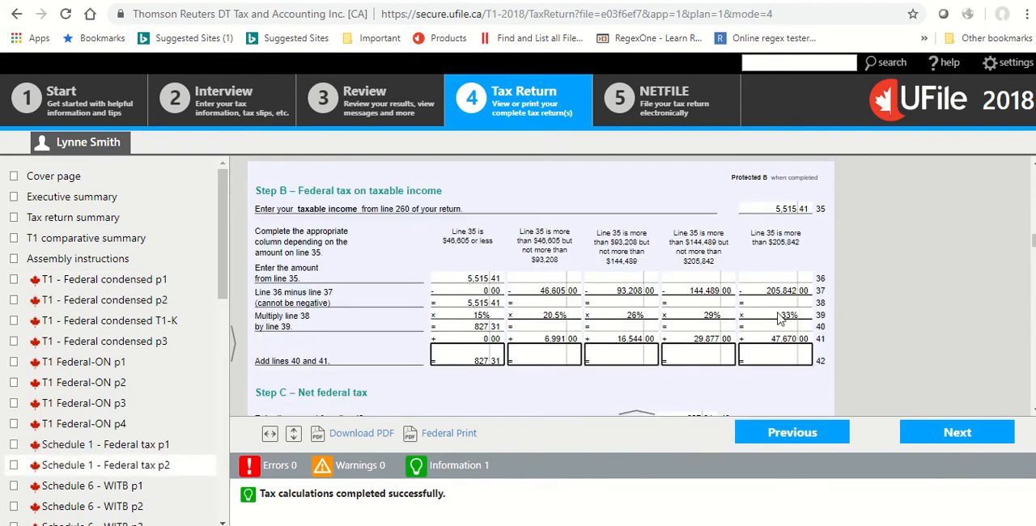
scroll(773, 314, "down", 2)
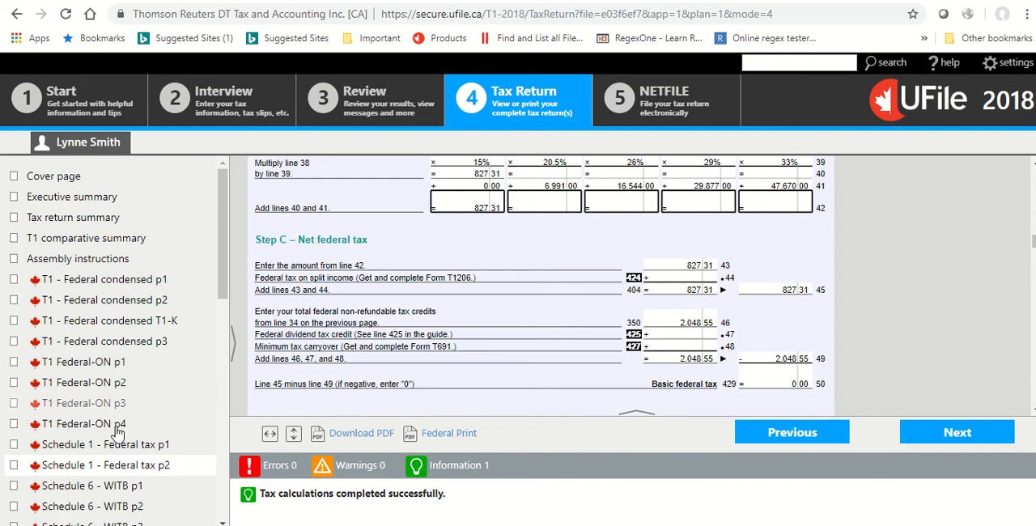
left_click(84, 424)
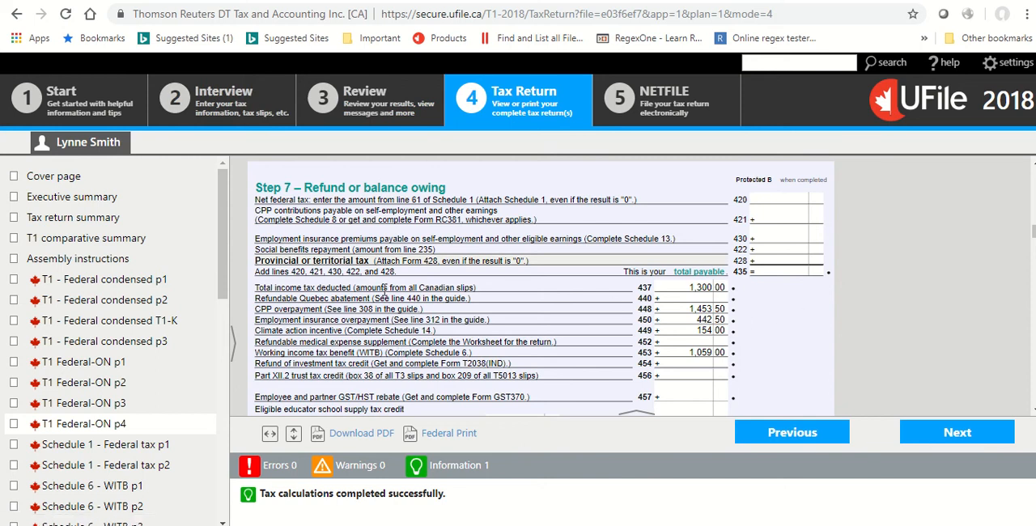
Return to the interview's medical, disability and caregiver section and add a Medical expenses page.
left_click(259, 112)
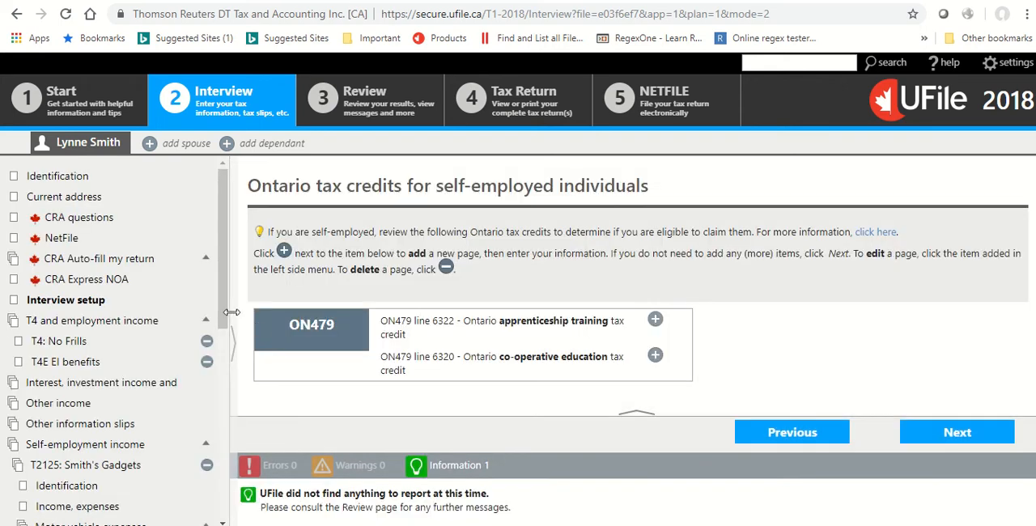
left_click_drag(233, 311, 240, 444)
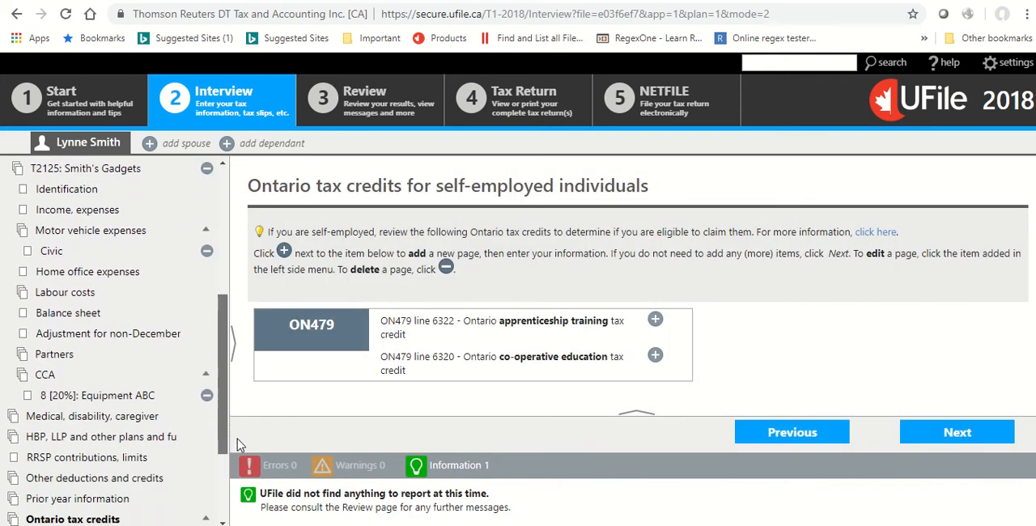
left_click(122, 416)
left_click(657, 336)
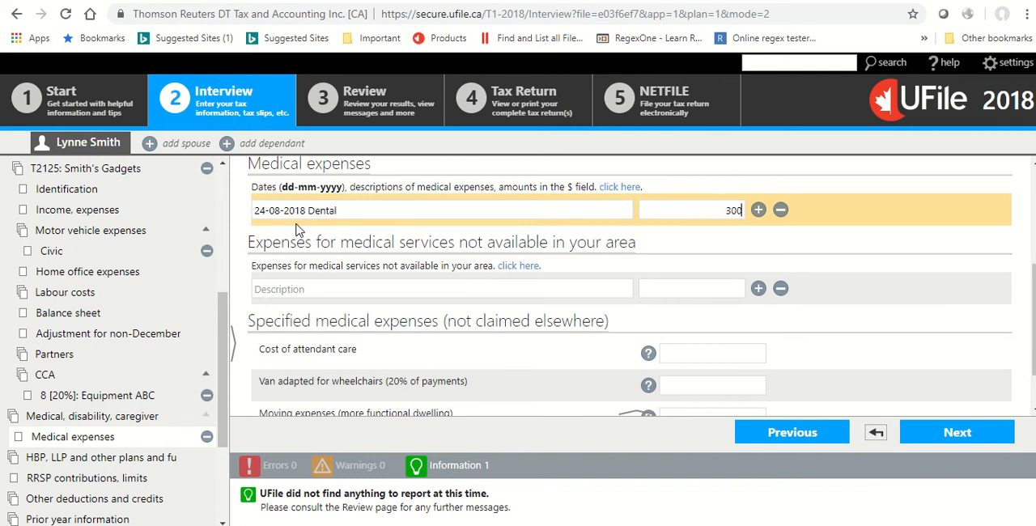
Set the dental expense amount to $3,000 and save the Medical expenses page by continuing to the following interview section.
key("Tab")
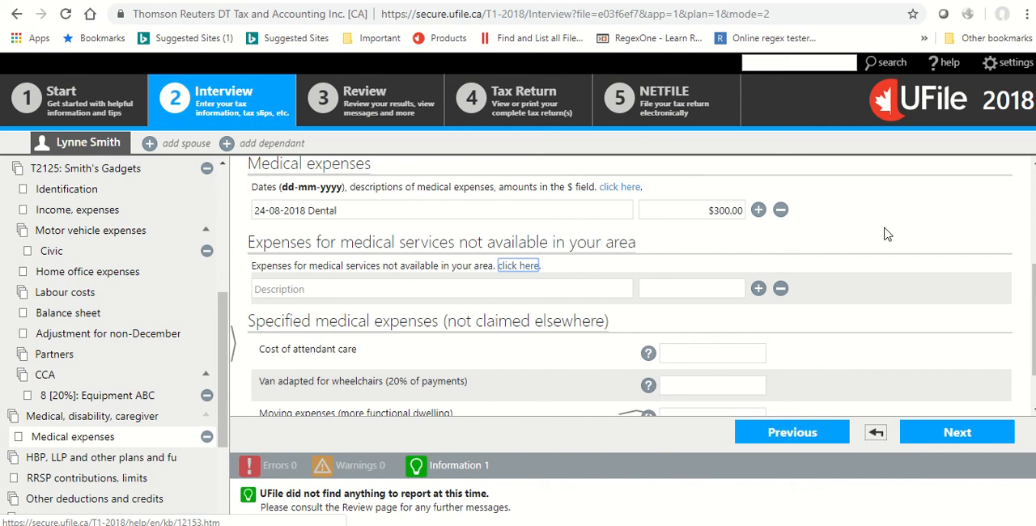
left_click(710, 212)
type("3")
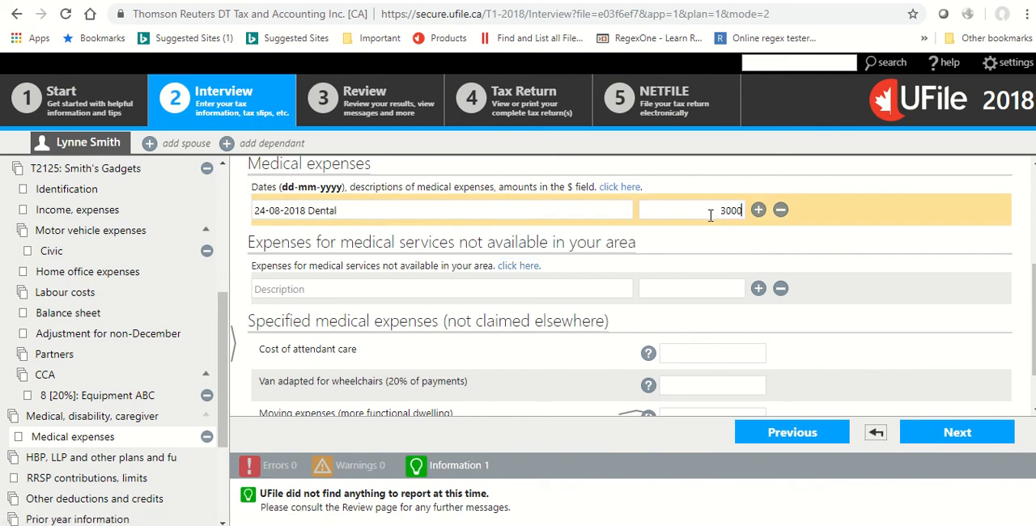
key("Tab")
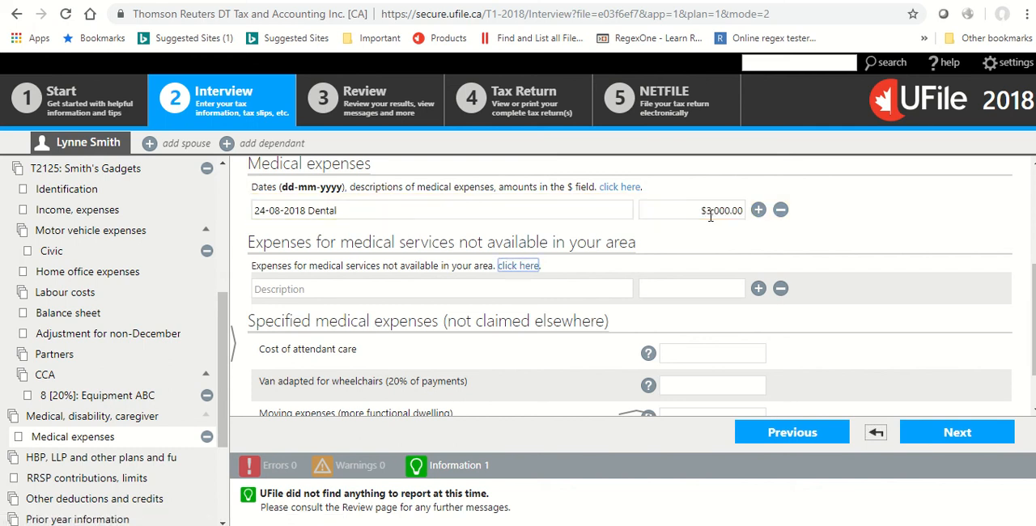
left_click(969, 431)
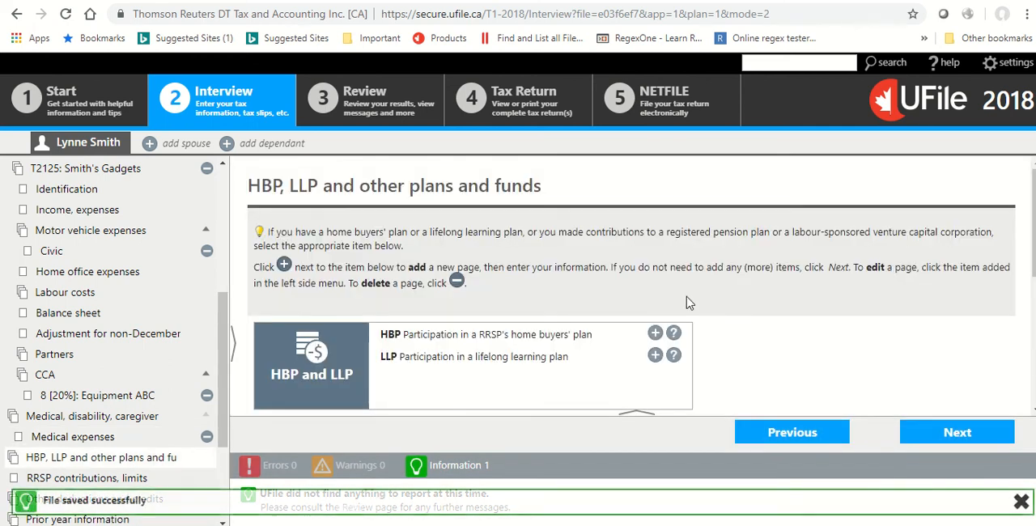
Recalculate the tax return and check the credits and refund section on T1 Federal-ON p4.
left_click(515, 114)
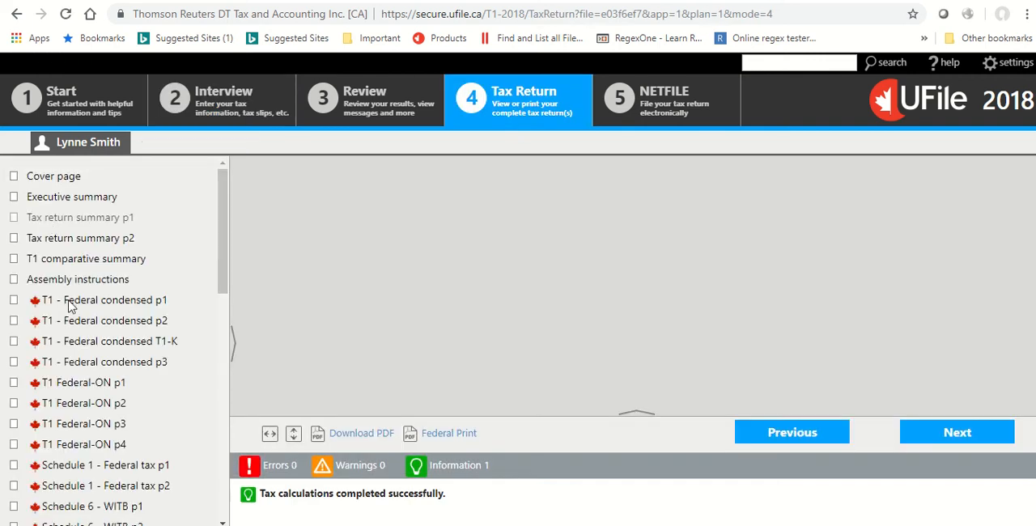
left_click(116, 445)
scroll(504, 233, "down", 5)
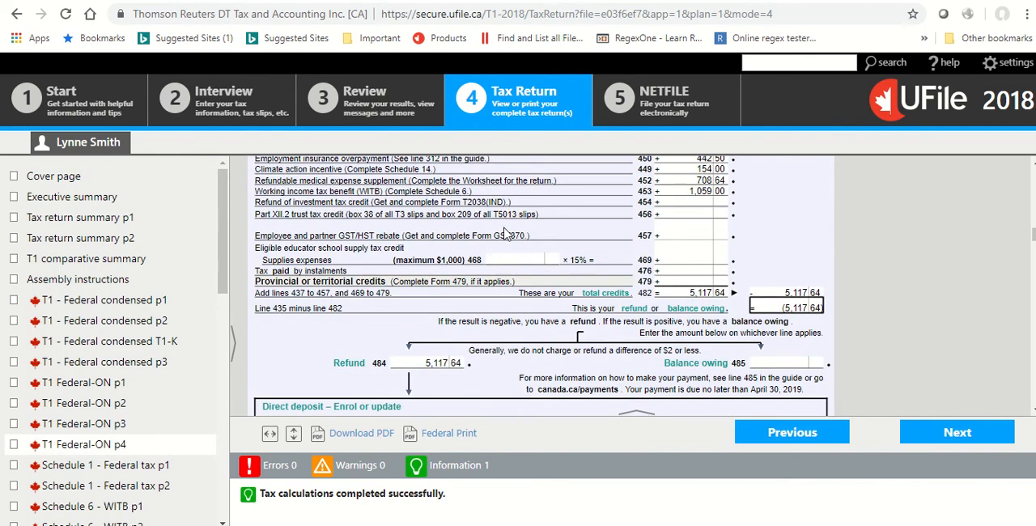
scroll(503, 233, "up", 1)
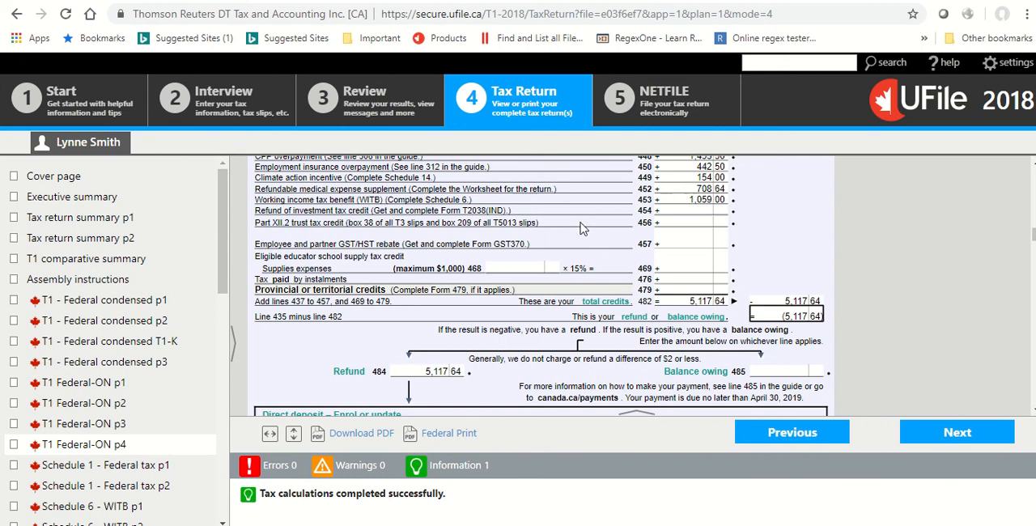
Open the line 452 refundable medical expense supplement worksheet and examine its eligibility conditions and calculation.
left_click(698, 190)
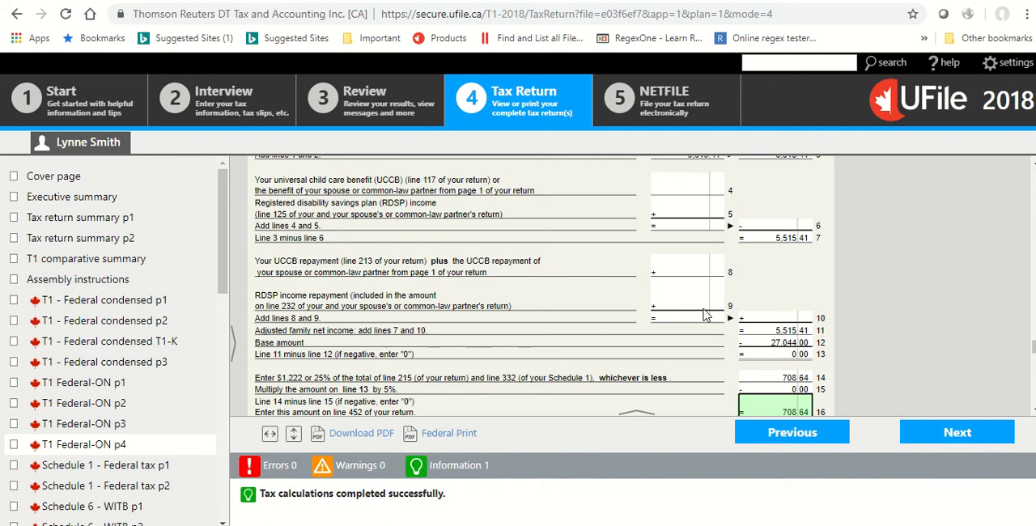
scroll(747, 379, "down", 1)
scroll(746, 376, "up", 7)
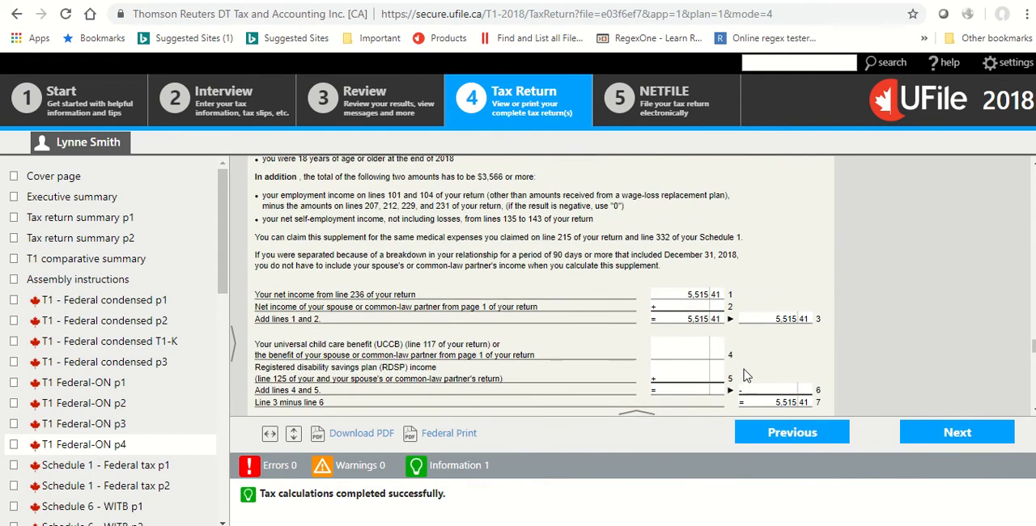
scroll(489, 298, "down", 4)
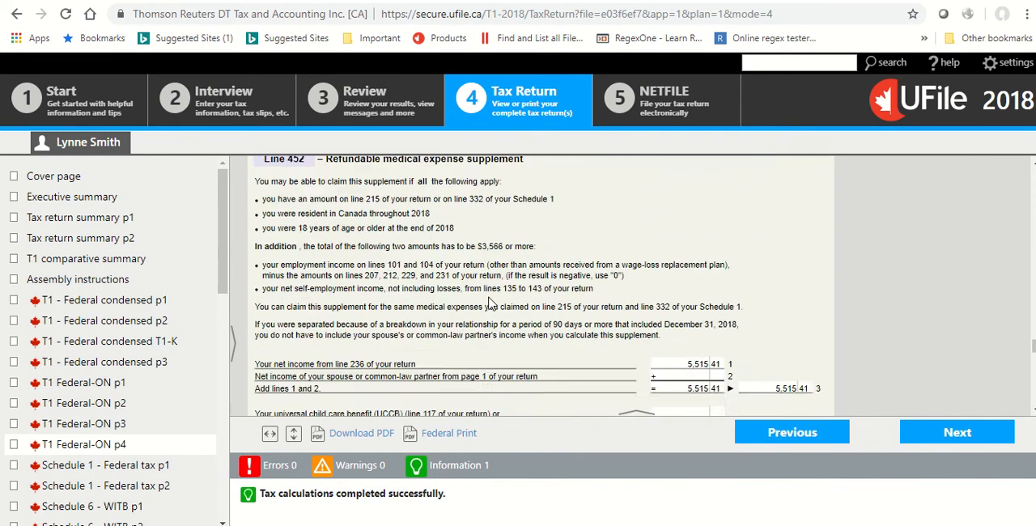
scroll(488, 298, "down", 4)
scroll(489, 300, "up", 7)
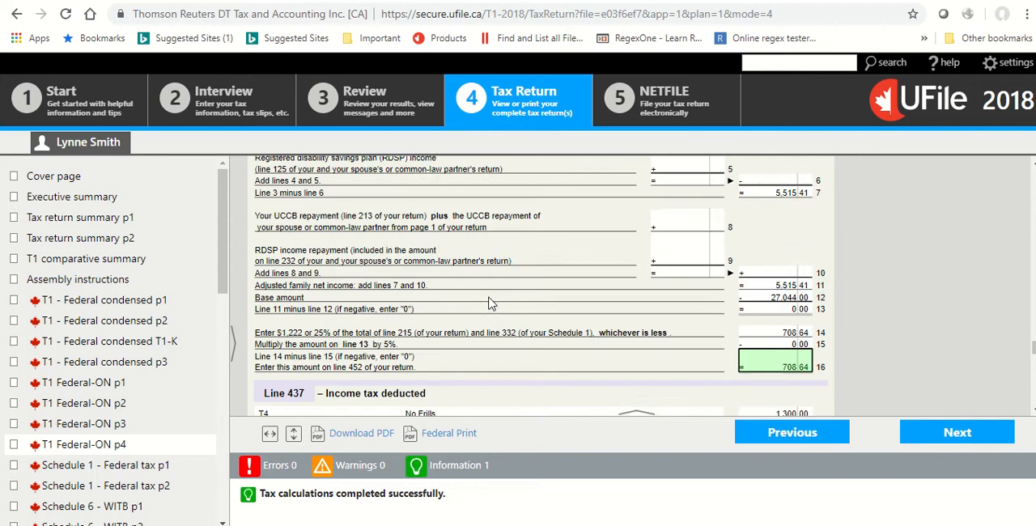
scroll(489, 302, "up", 3)
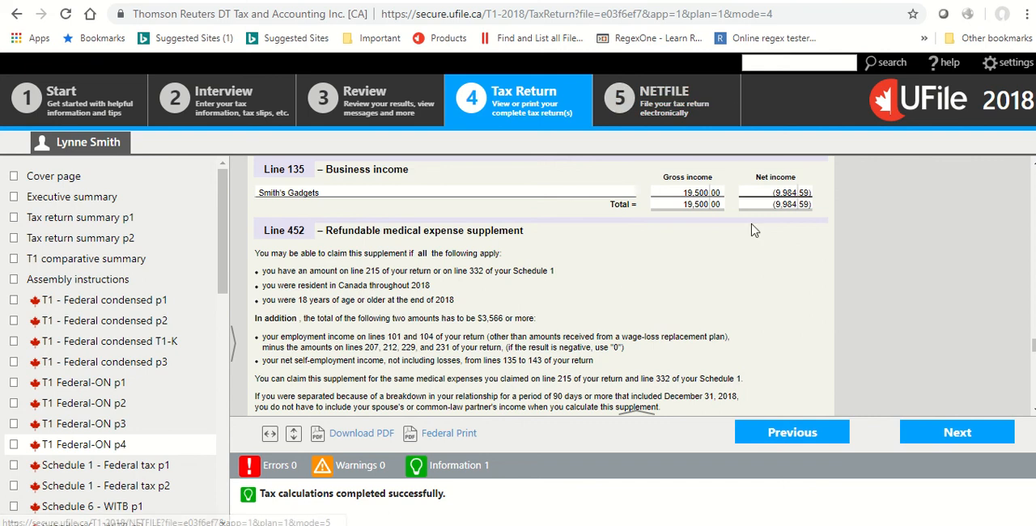
Check the taxpayer's NETFILE filing status and open the acknowledgment report for electronic submissions.
left_click(660, 101)
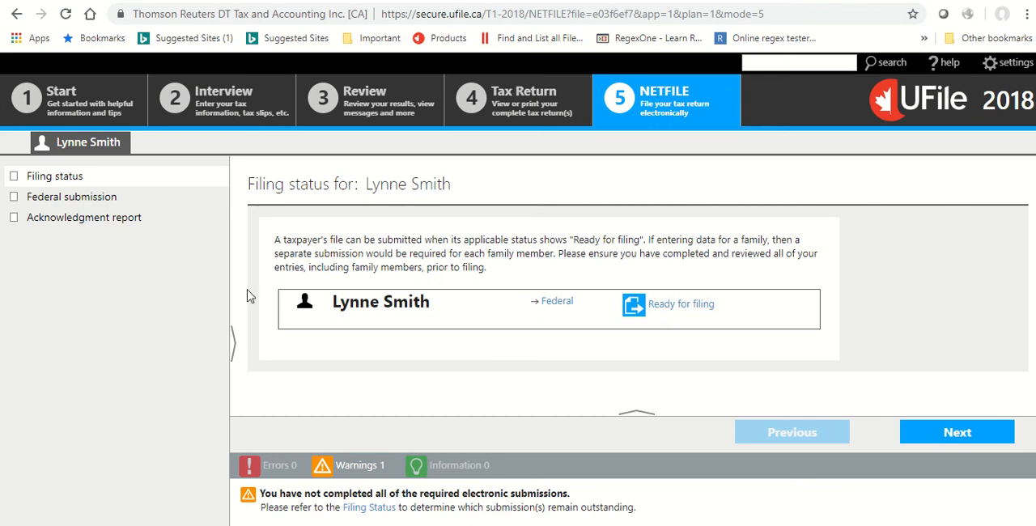
left_click(73, 218)
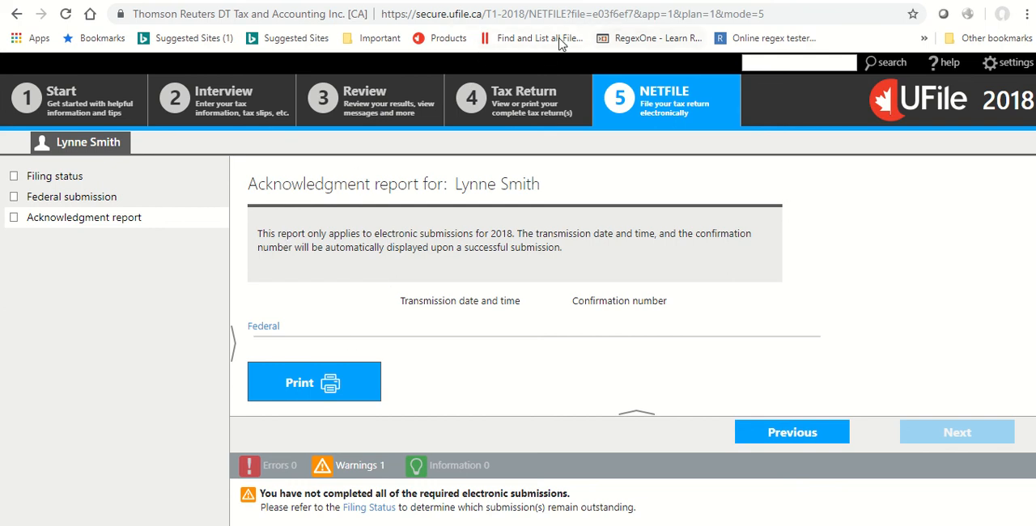
mouse_move(468, 4)
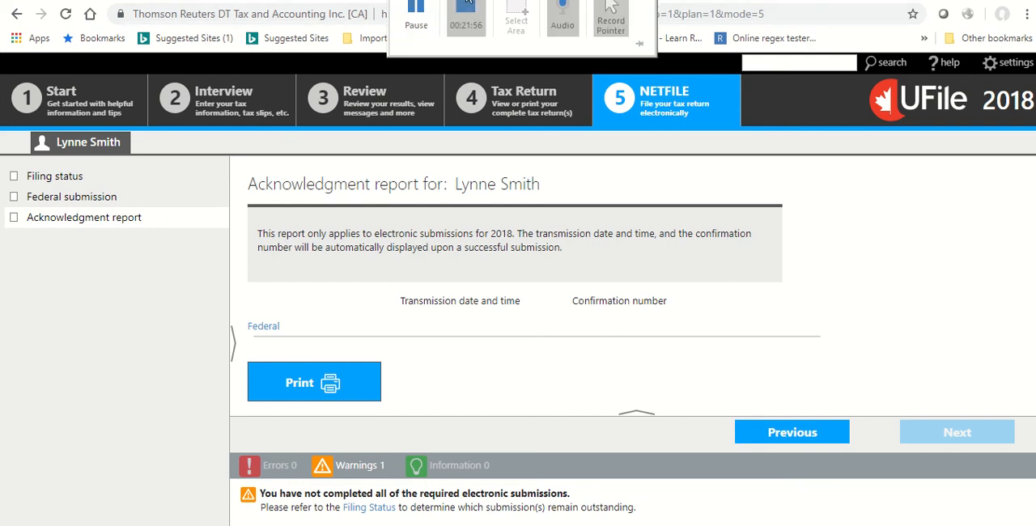